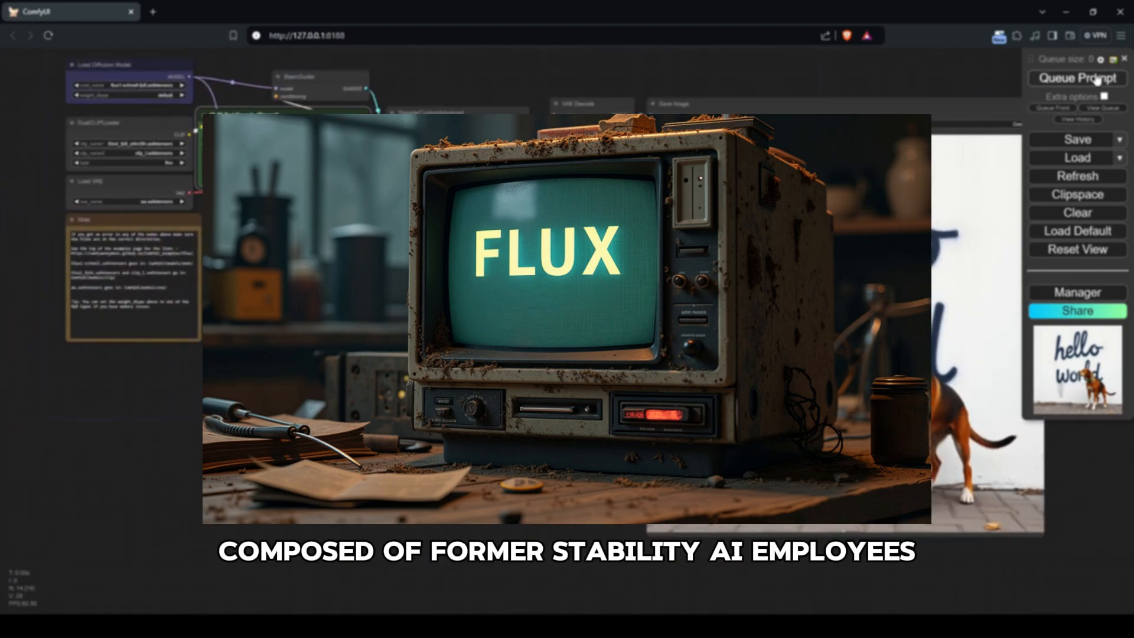
Step: Queue the current prompt, and queue another generation with the positive prompt replaced by one starting "super Mario riding"
click(1096, 80)
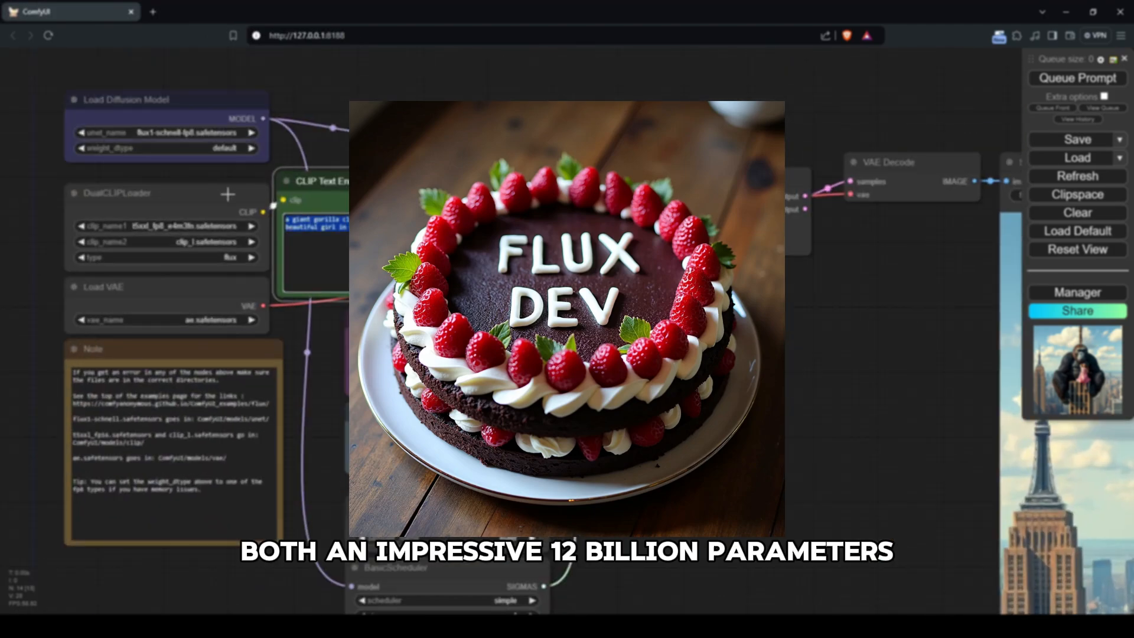
text(super Mario riding)
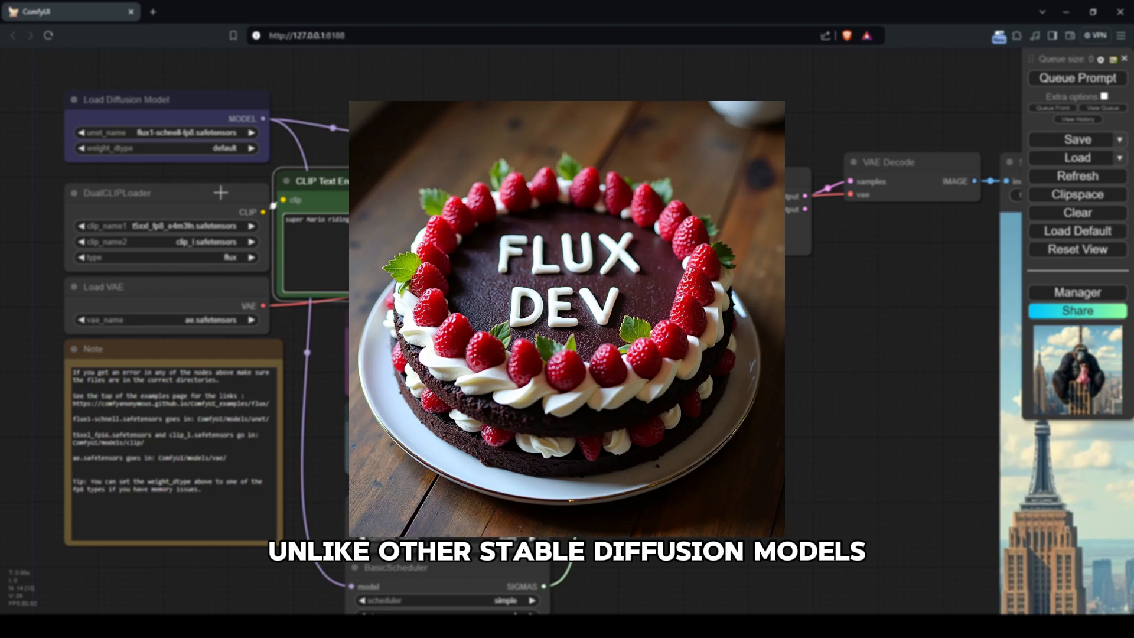
key(ctrl+Return)
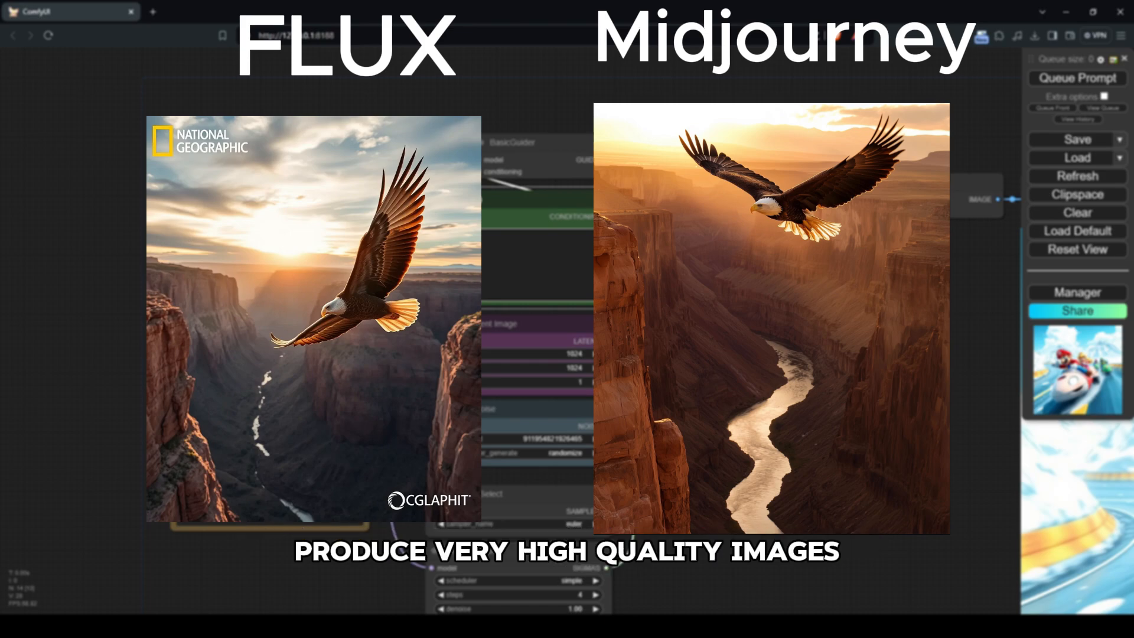
Step: Continue the new prompt with "from the moon with a "flux" flag on his" and queue the generation
text(from the moon with a )
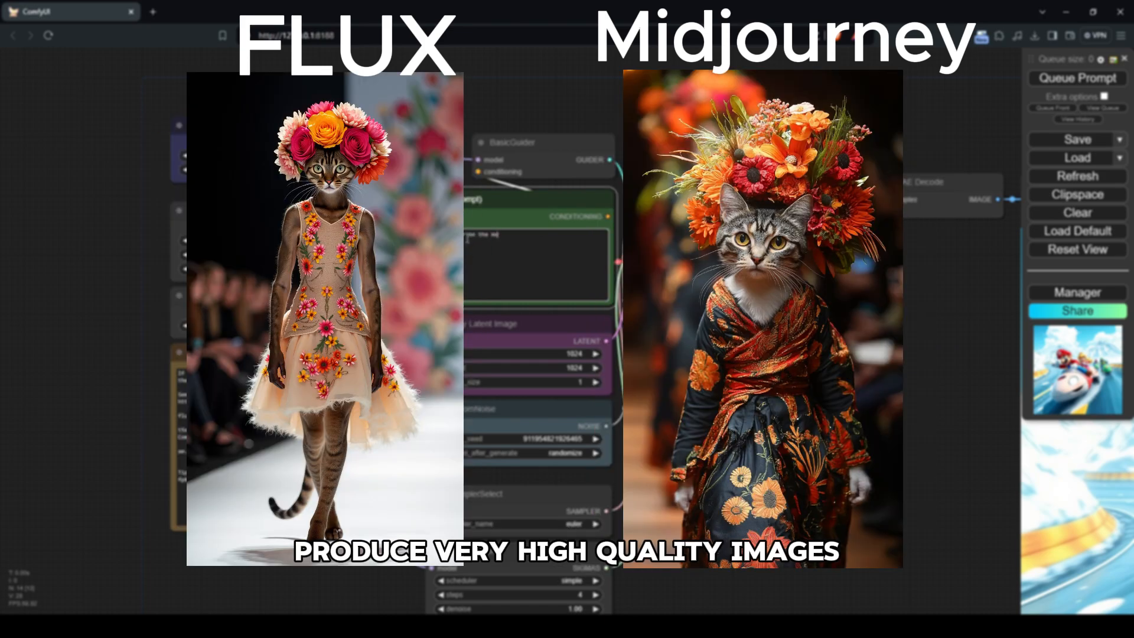
text("flux" flag on his)
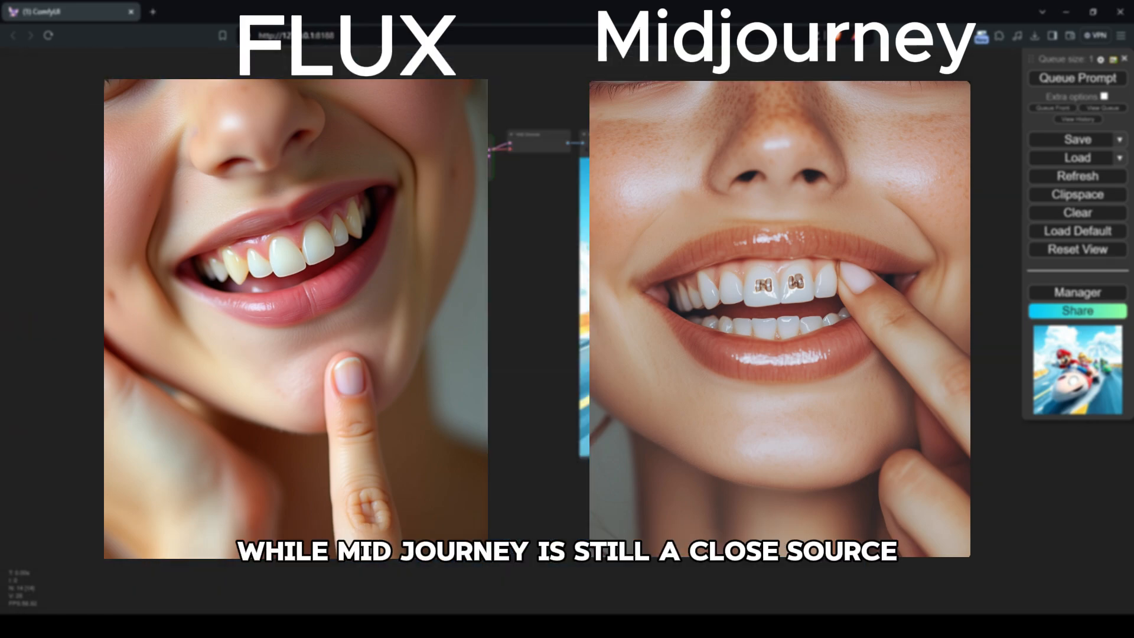
drag(467, 346, 489, 342)
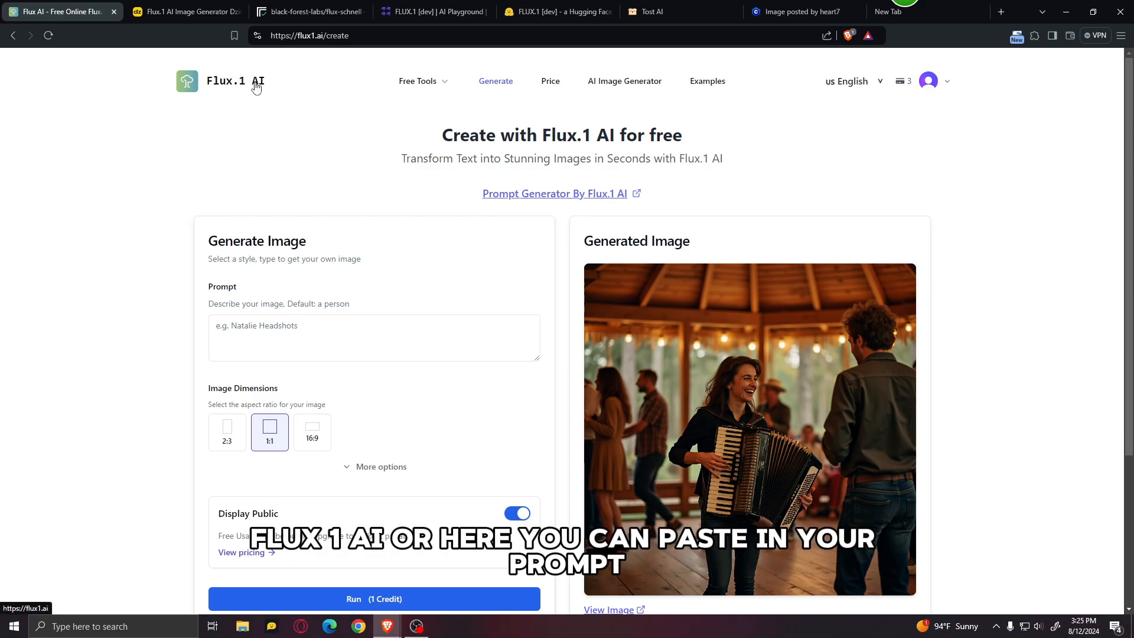
Step: On the Flux.1 AI site, generate a 5:4 image from the prompt "Santa Claus riding a zebra in the desert"
click(376, 333)
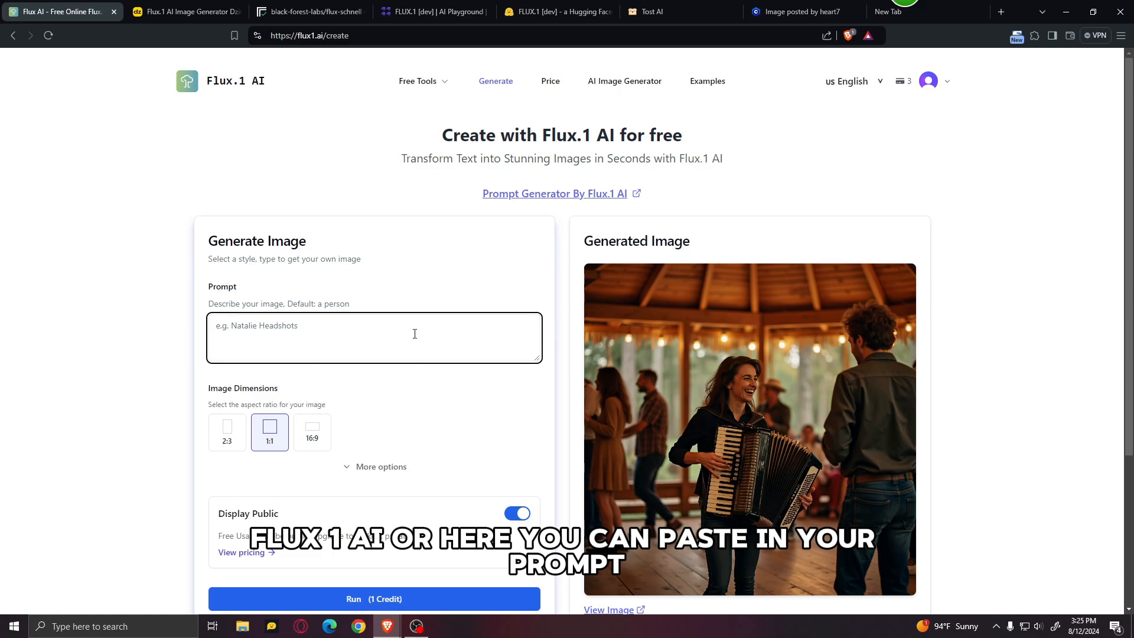
text(Santa Claus riding a zebra in the desert)
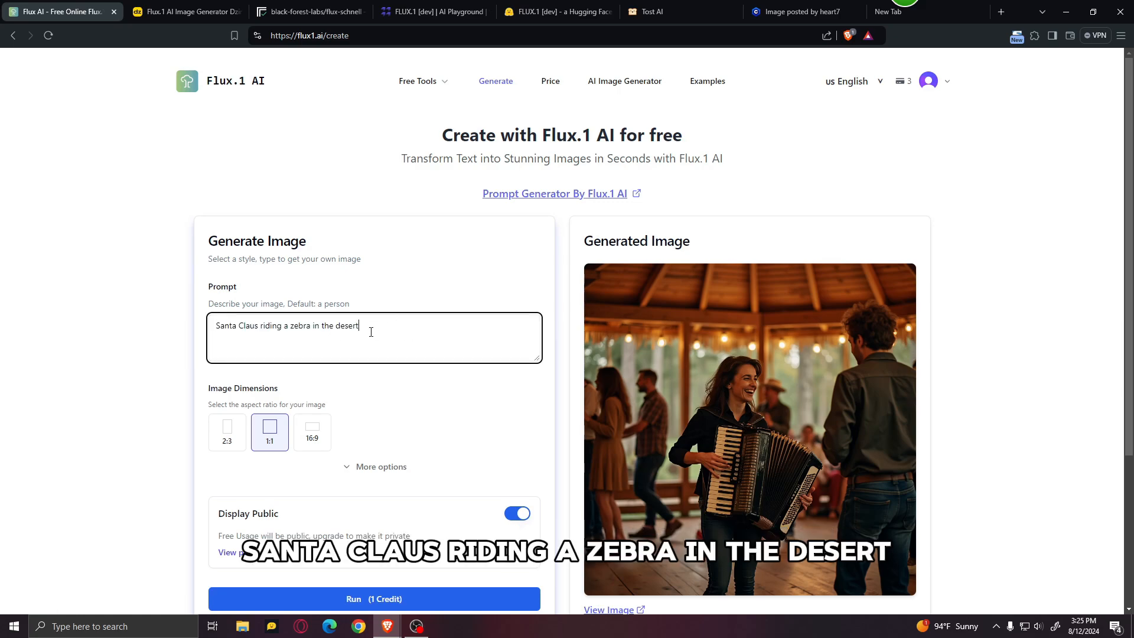
scroll(354, 410, down, 1)
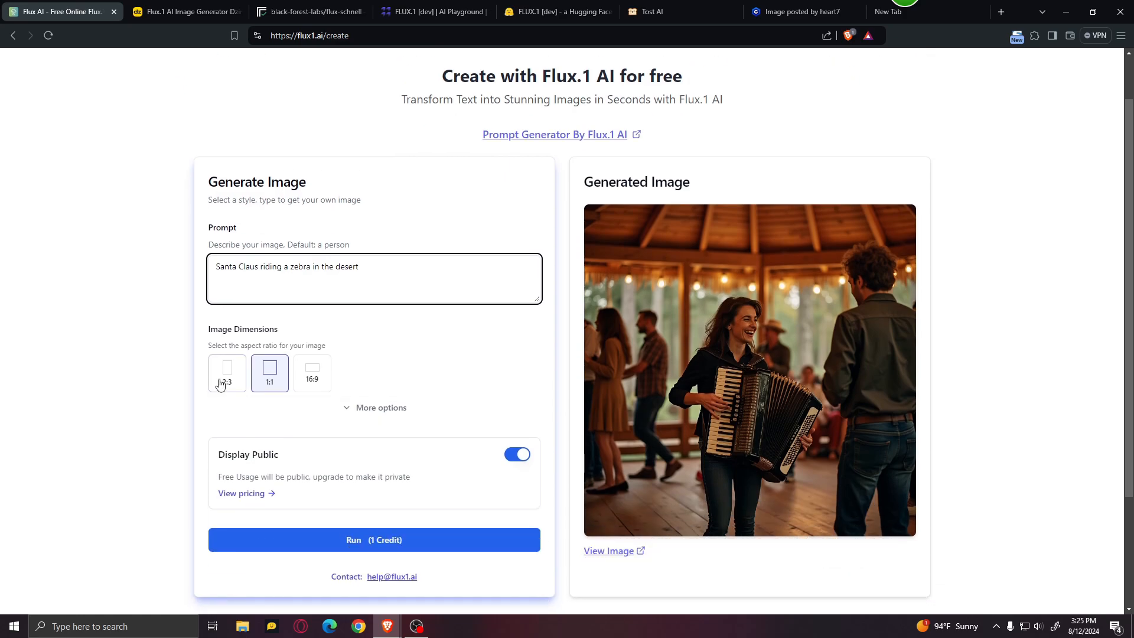
click(349, 408)
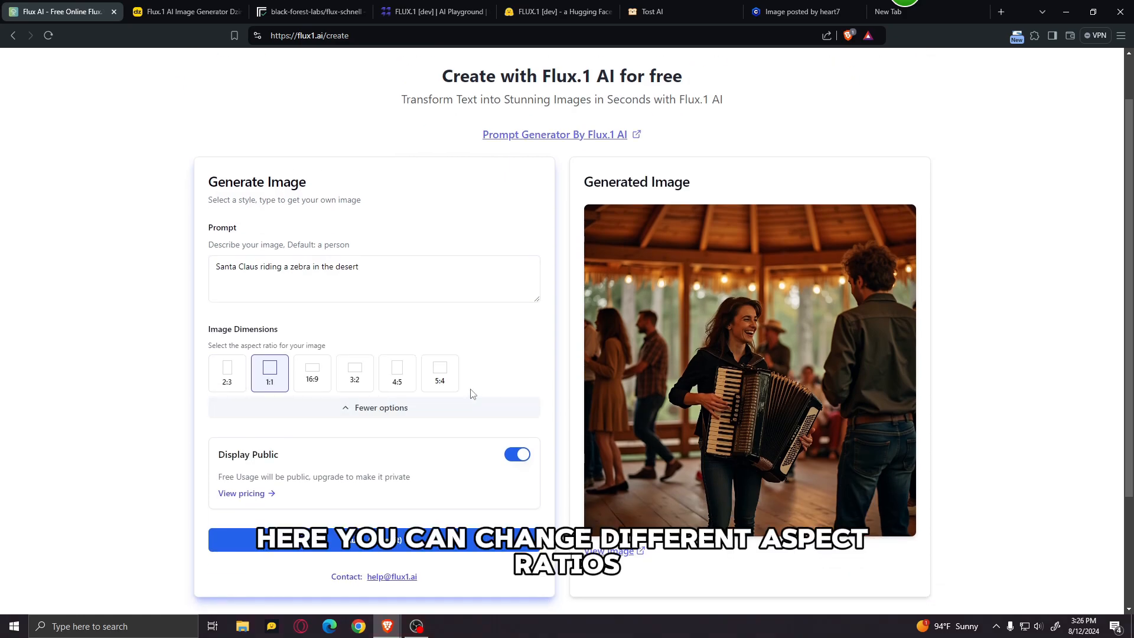
click(441, 378)
scroll(490, 367, down, 2)
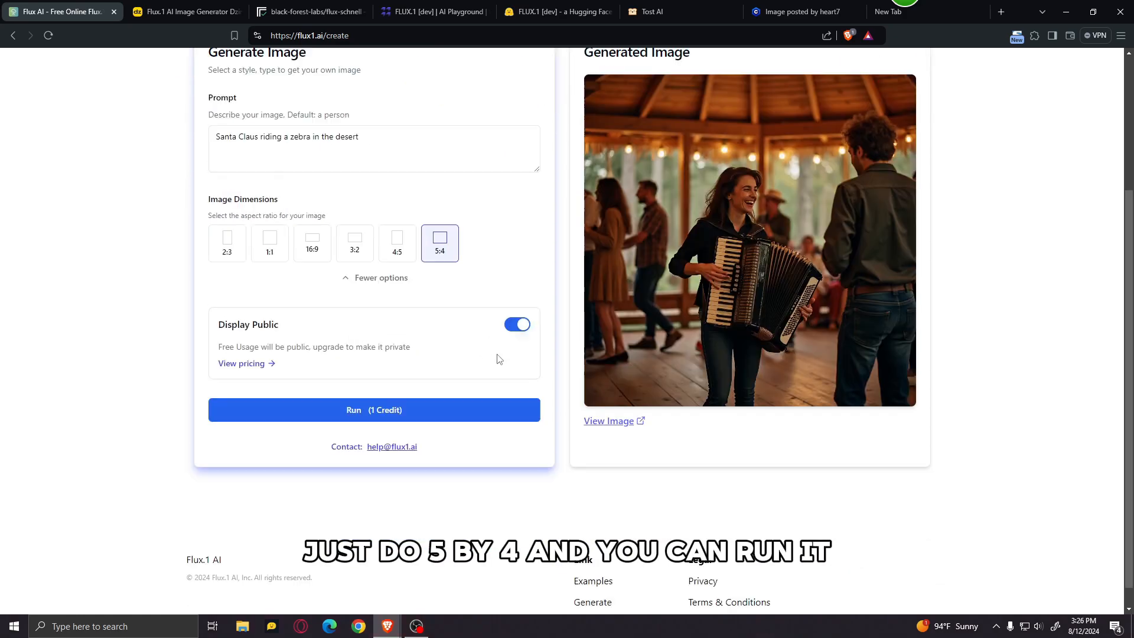
click(405, 448)
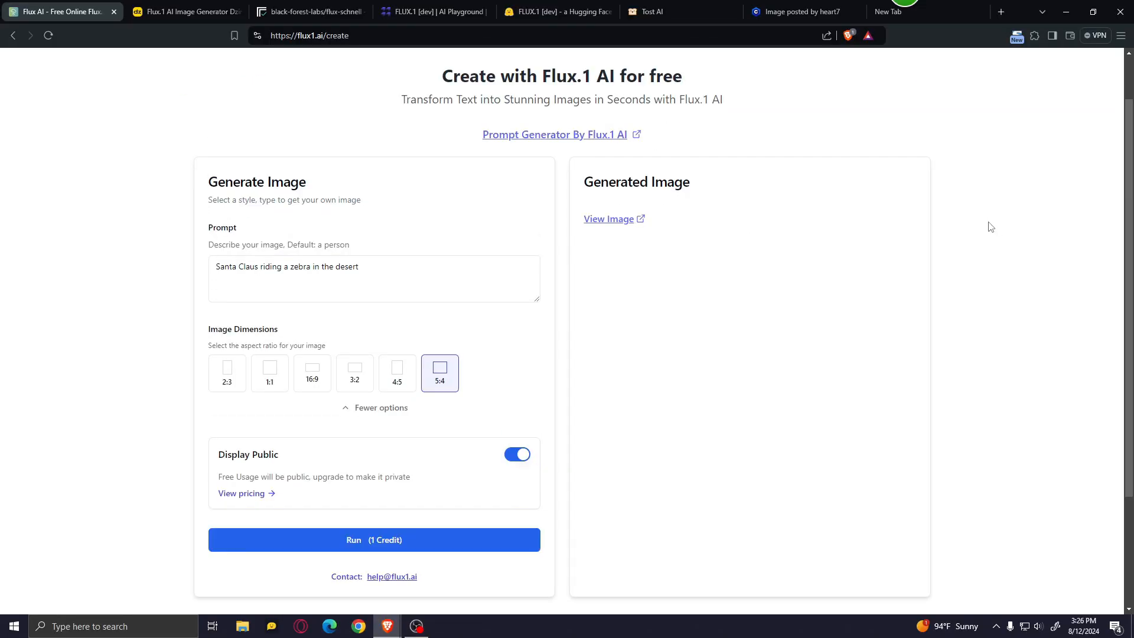
Step: View the generated Santa Claus image at full size and close it again
scroll(985, 230, down, 1)
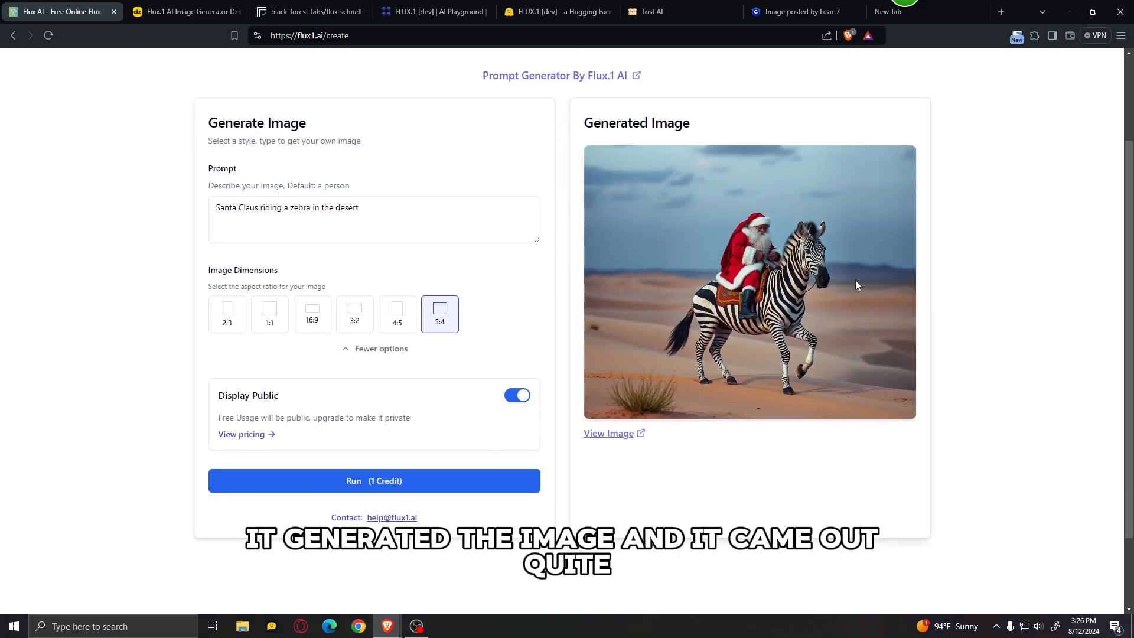
click(614, 434)
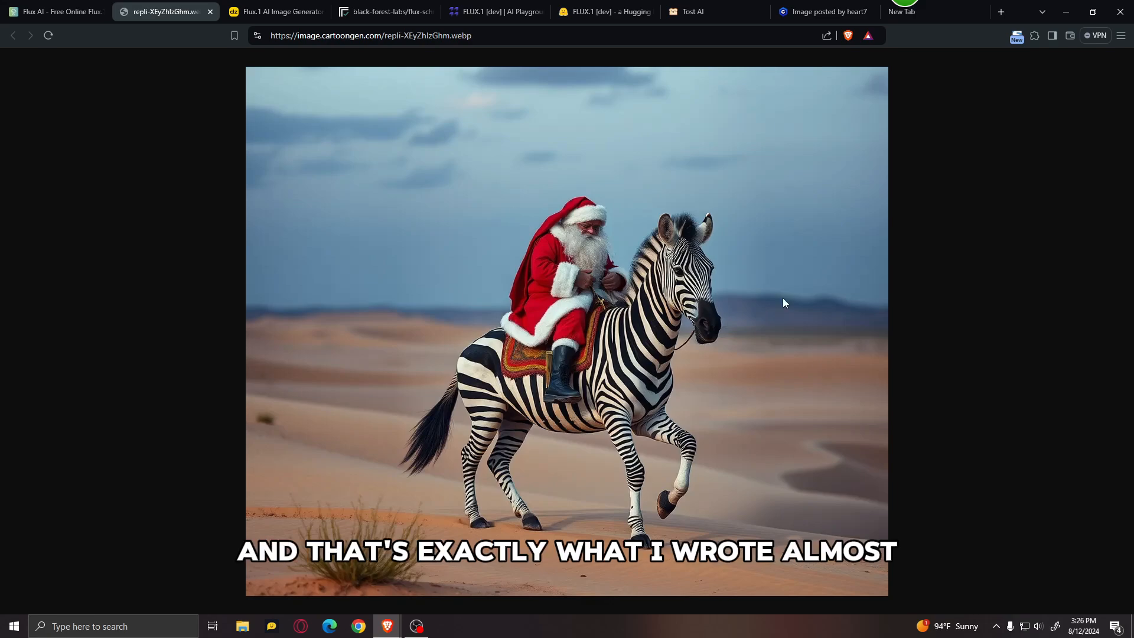
key(ctrl+w)
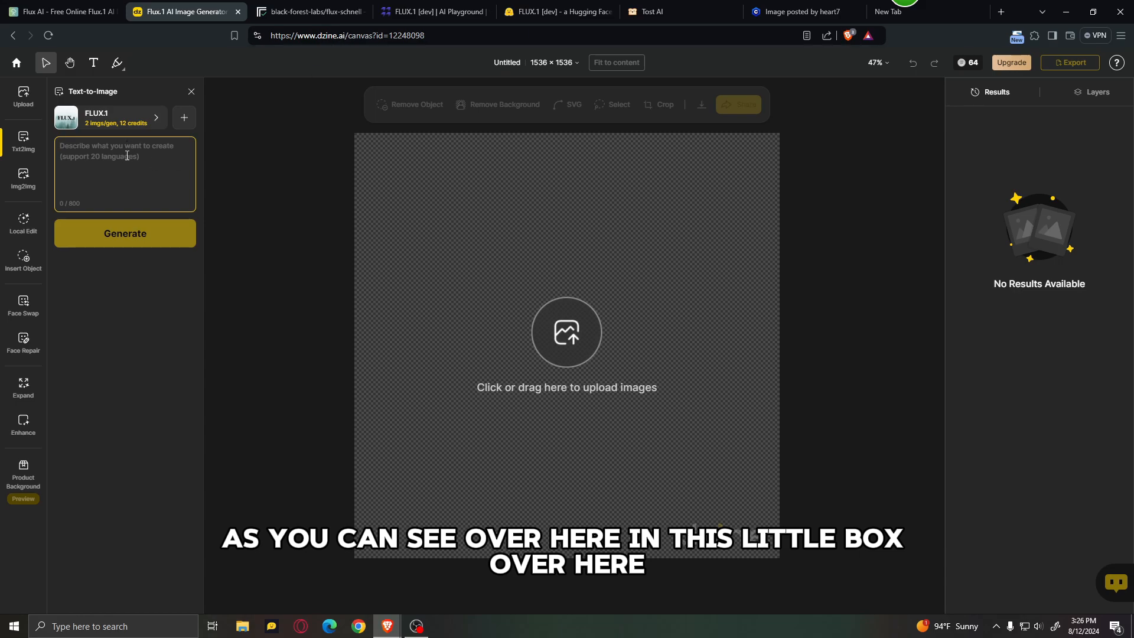
Step: In Dzine, generate FLUX.1 images from the prompt "Santa Claus riding a zebra in the desert"
text(Santa Claus riding a zebra in the desert)
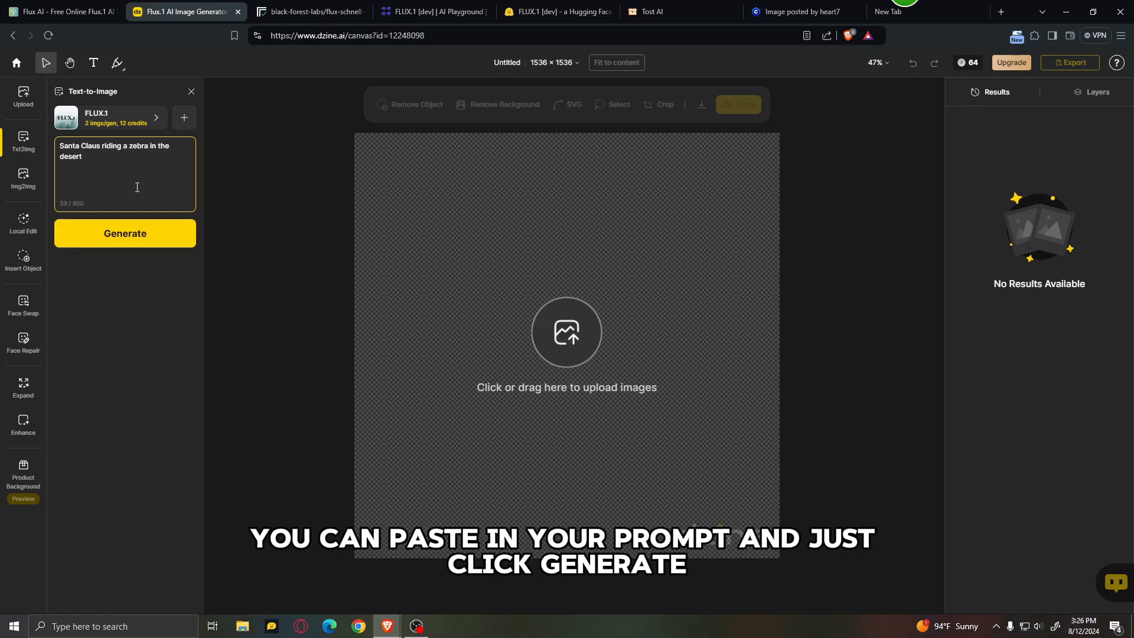
click(140, 234)
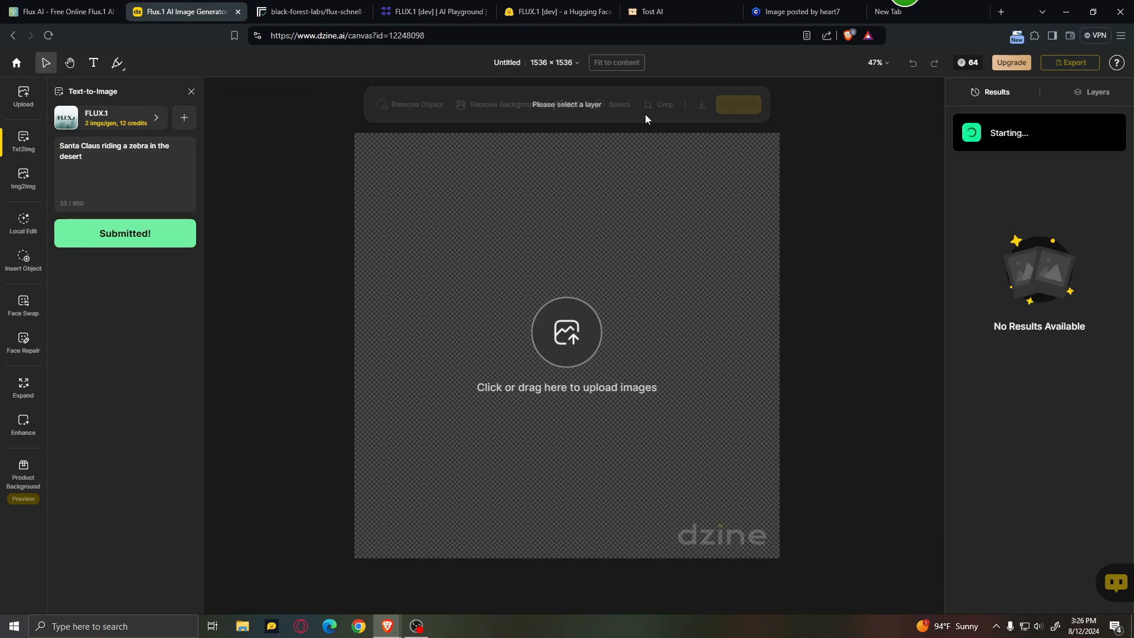
click(693, 190)
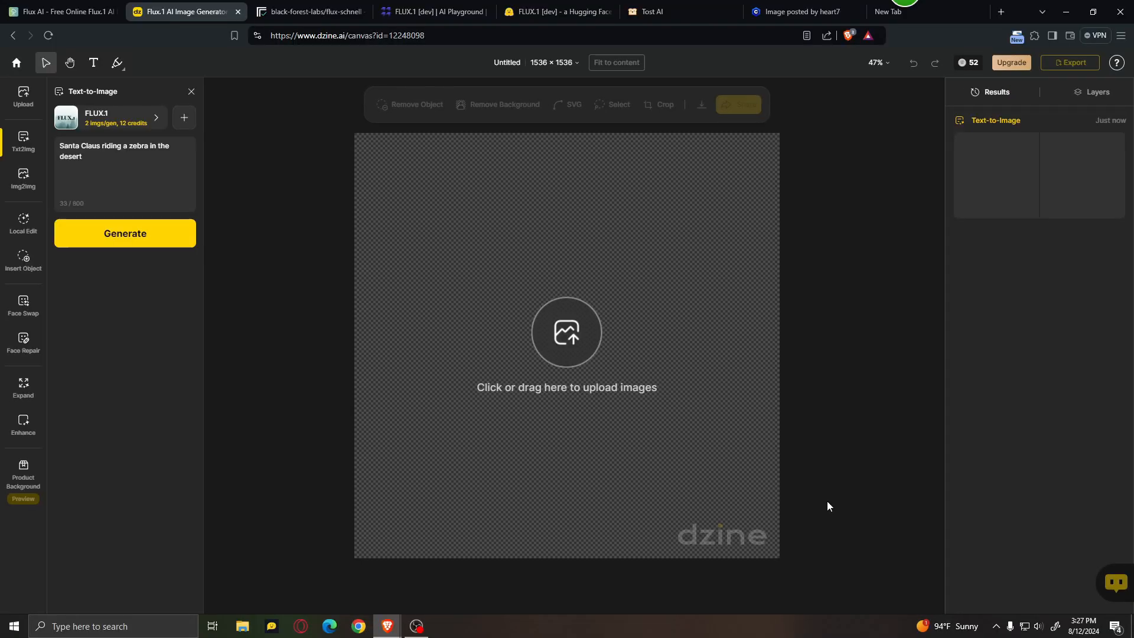
Step: Preview both generated zebra images and try to dismiss the dzine watermark on the canvas
click(1003, 180)
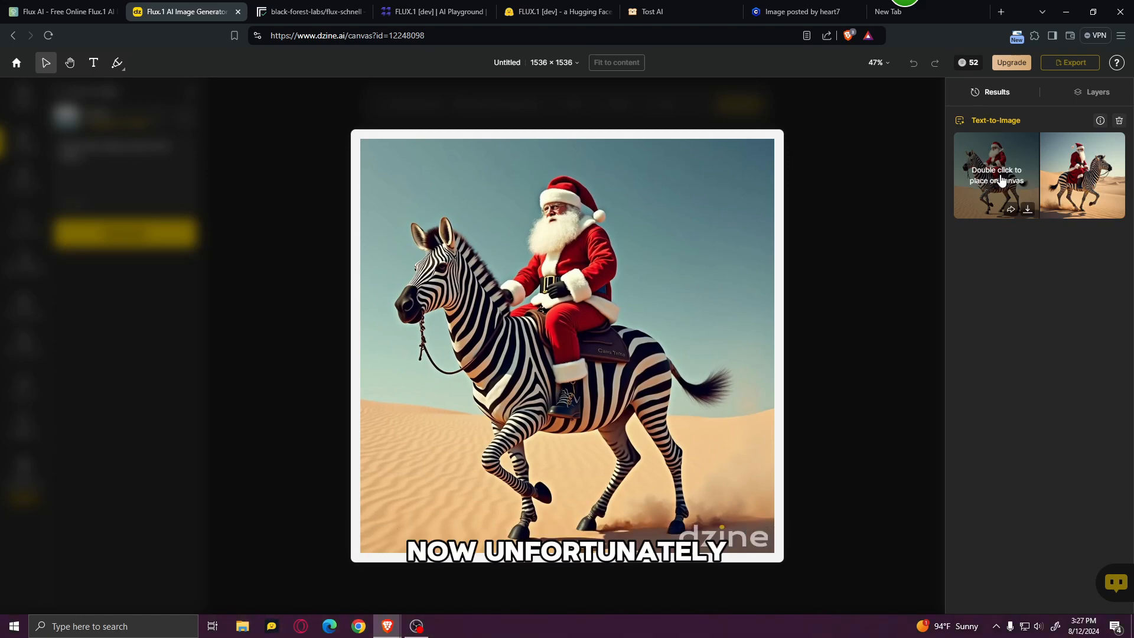
click(1087, 183)
click(1037, 186)
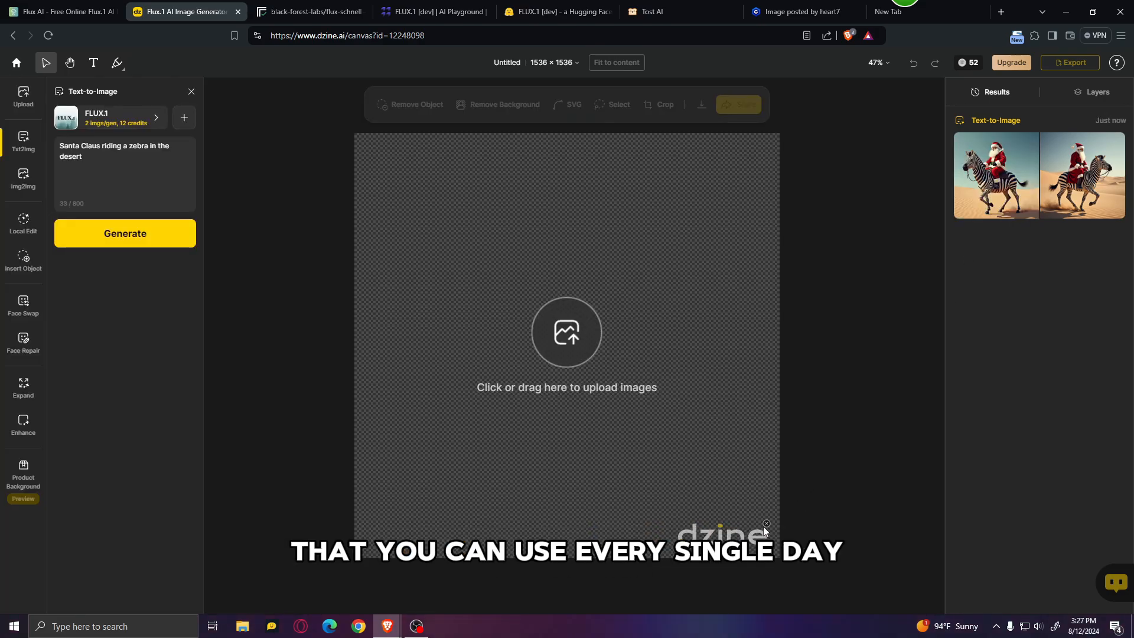
click(767, 523)
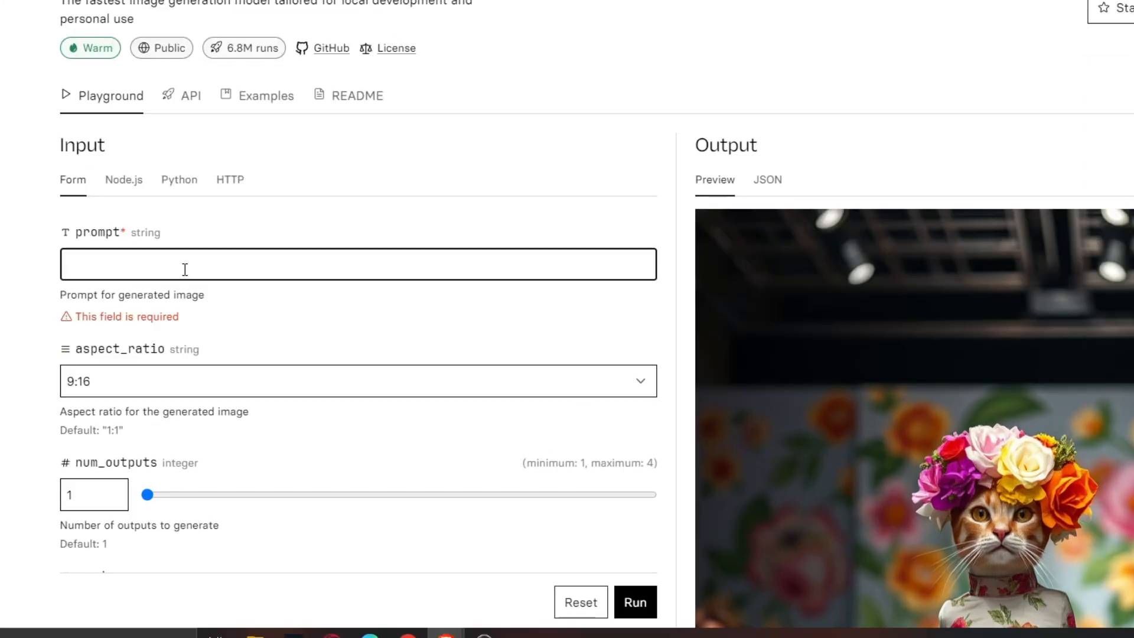
Step: On Replicate's flux-schnell page, enter the prompt "Santa Claus riding a zebra in the desert" and set the aspect ratio to 16:9
text(Santa Claus riding a zebra in the desert)
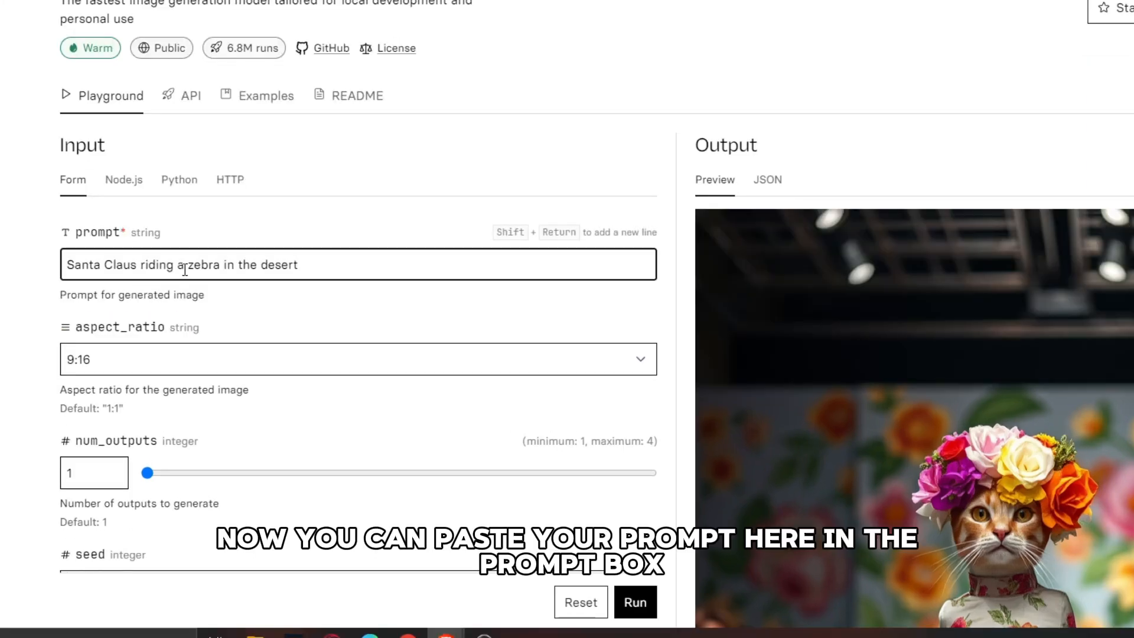
scroll(373, 378, down, 3)
click(608, 213)
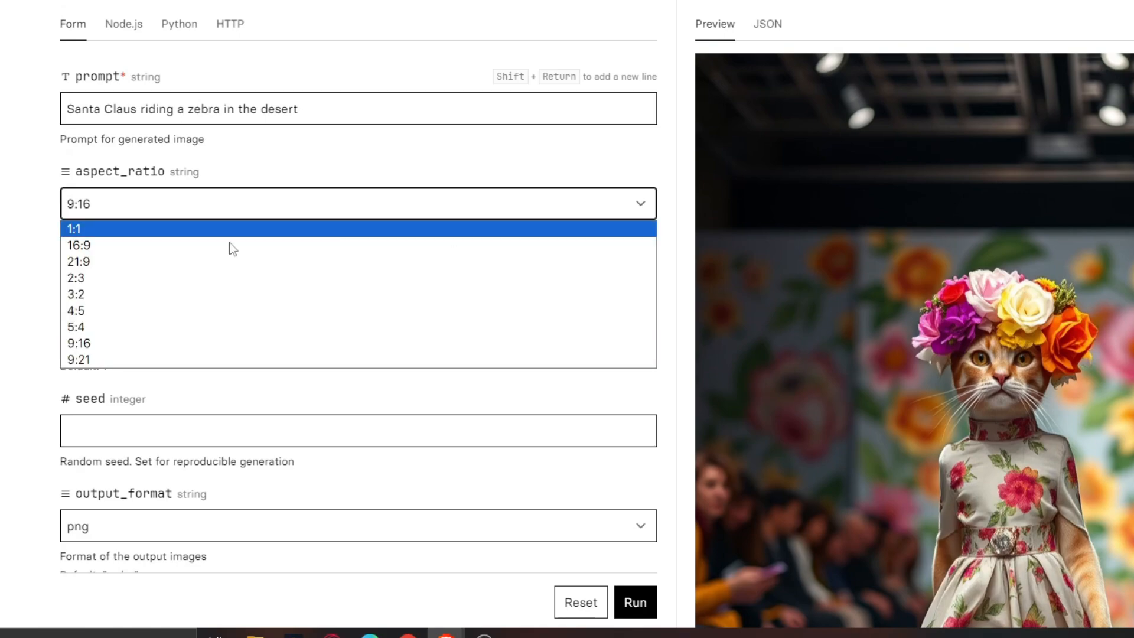
click(106, 247)
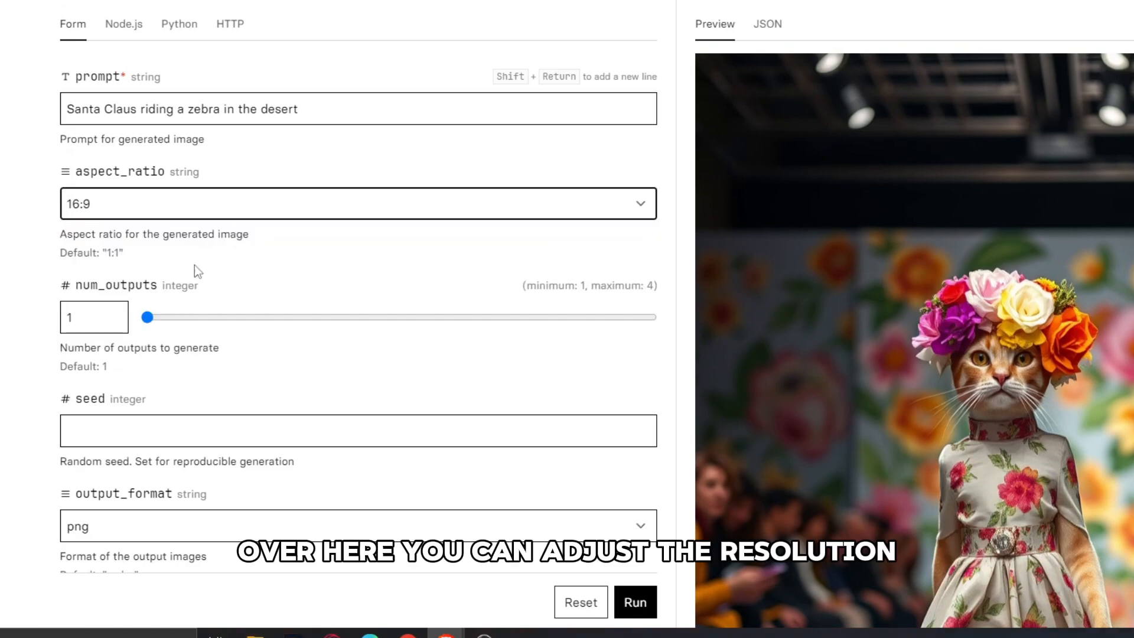
mouse_move(148, 319)
mouse_down()
mouse_move(200, 316)
mouse_move(153, 320)
mouse_up()
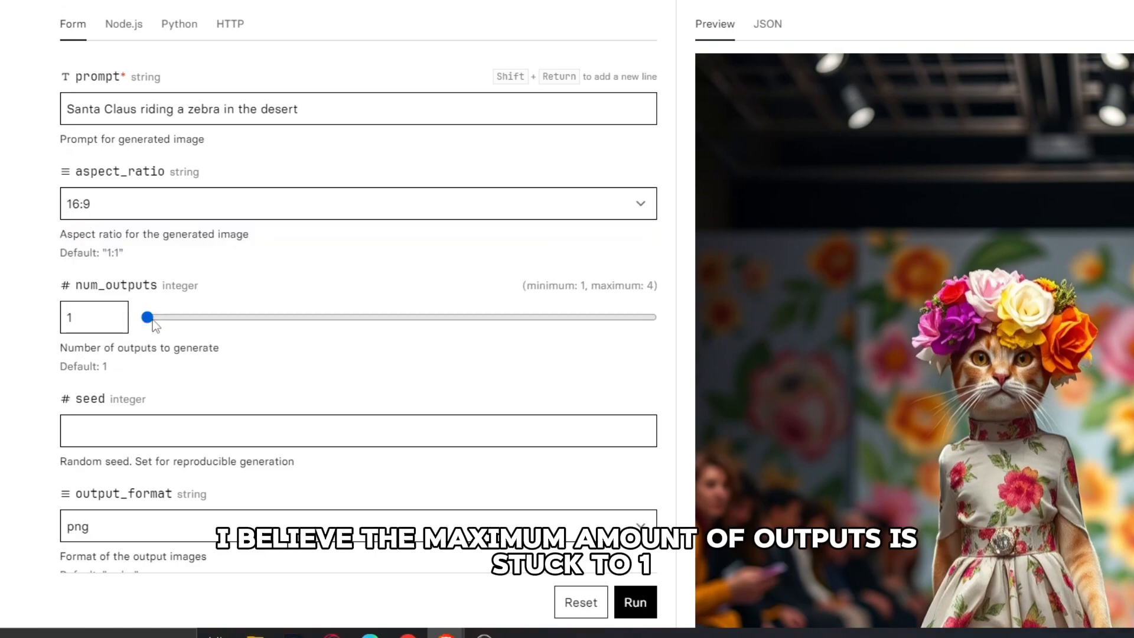
Step: Run the generation with png as the output format and output quality 100, and view the resulting image
scroll(348, 343, down, 4)
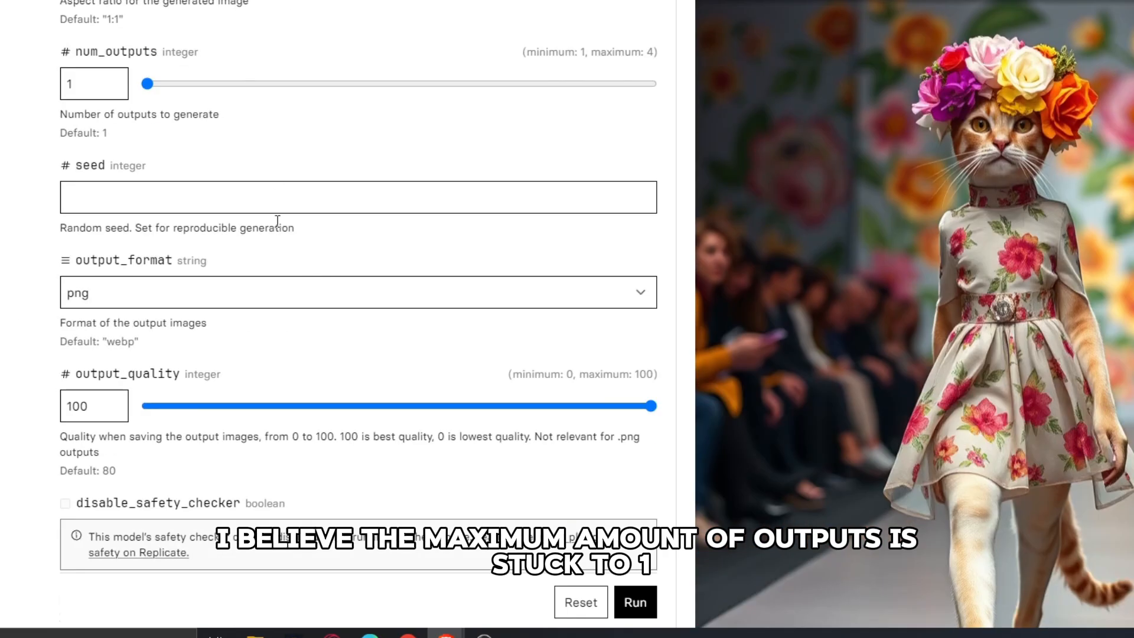
click(456, 284)
click(454, 289)
scroll(316, 340, down, 3)
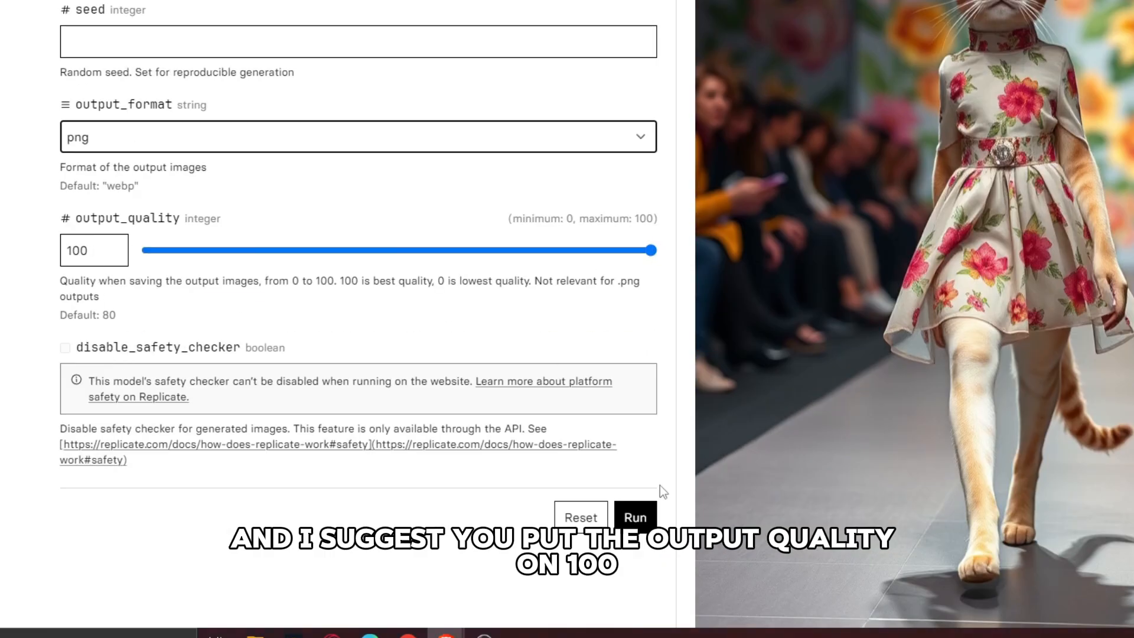
click(649, 518)
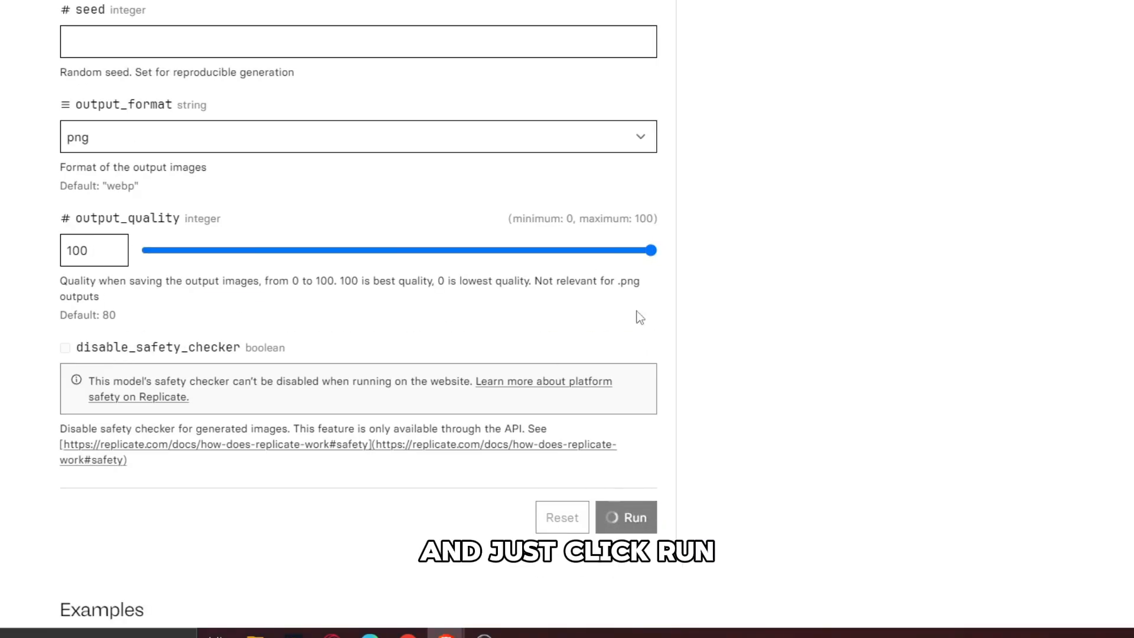
scroll(665, 305, up, 5)
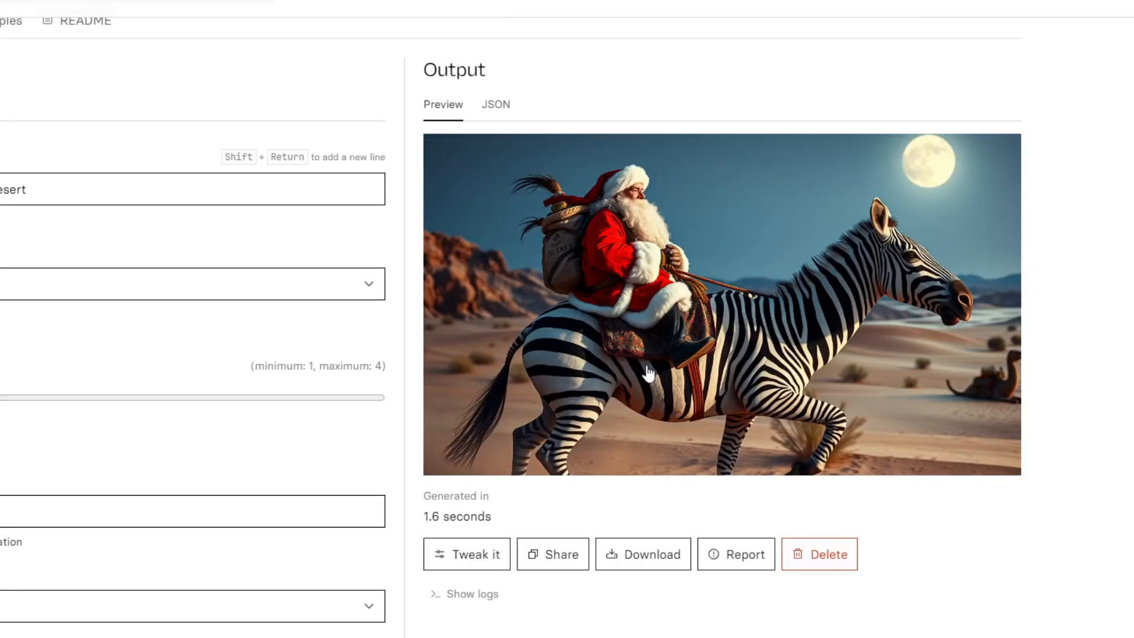
click(761, 373)
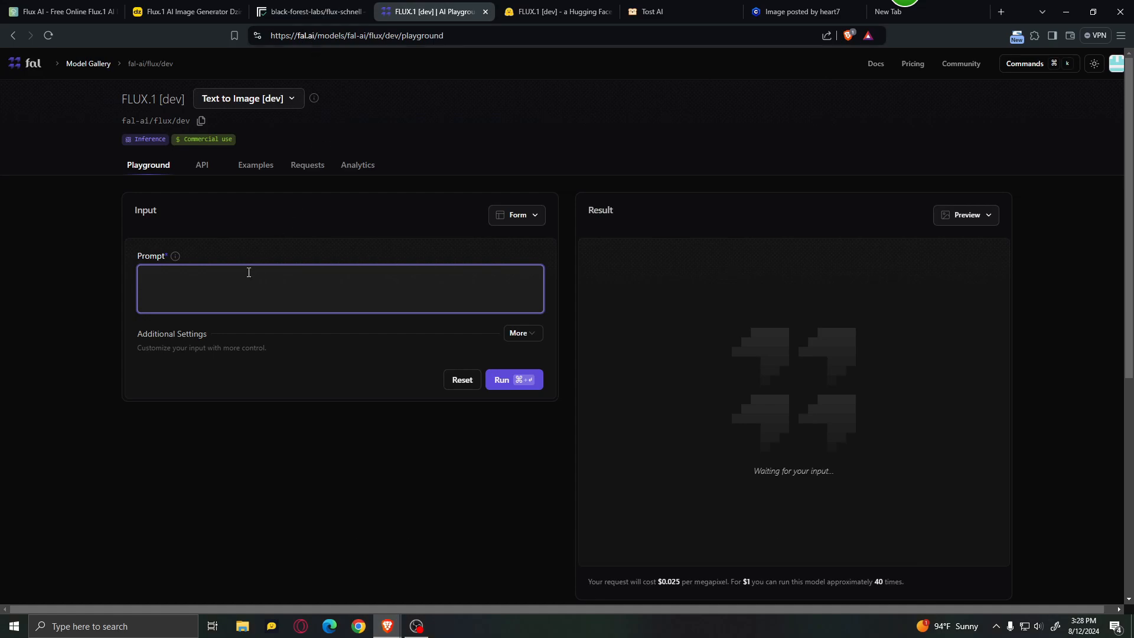
Step: In fal's FLUX.1 [dev] playground, generate a Portrait 16:9 image from the prompt "Santa Claus riding a zebra in the desert"
text(Santa Claus riding a zebra in the desert)
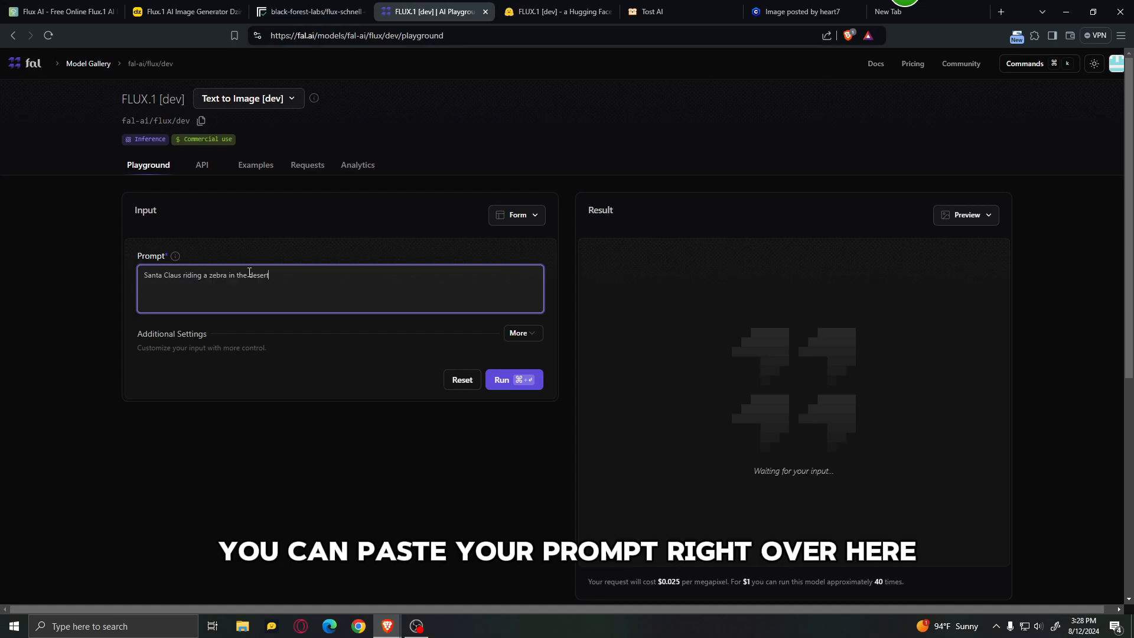
click(532, 215)
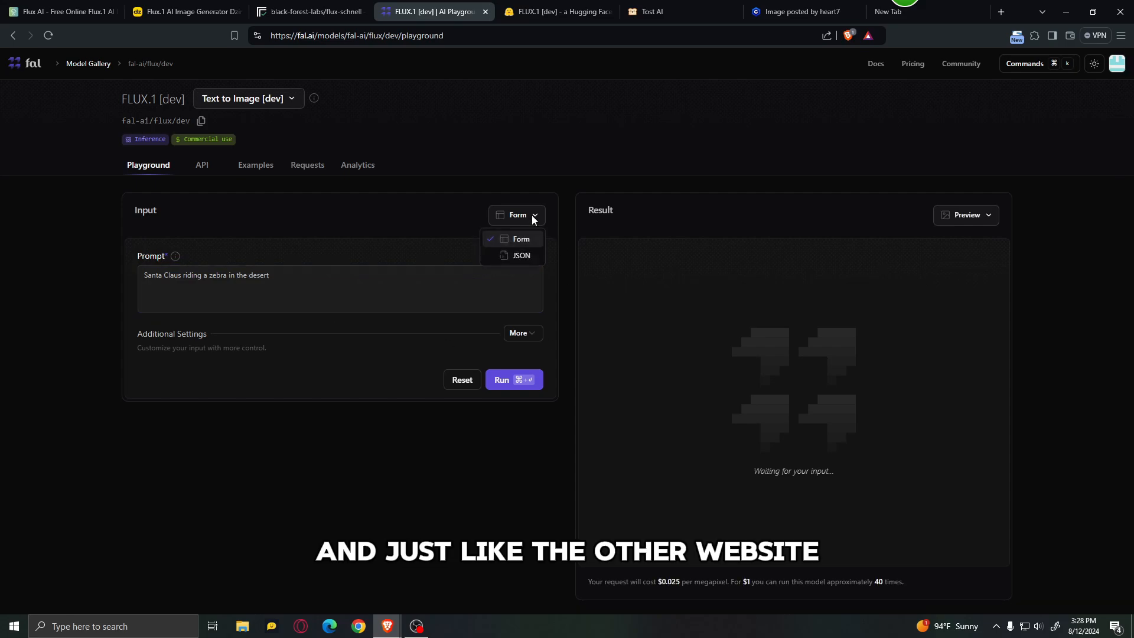
click(532, 215)
click(527, 332)
scroll(218, 448, down, 3)
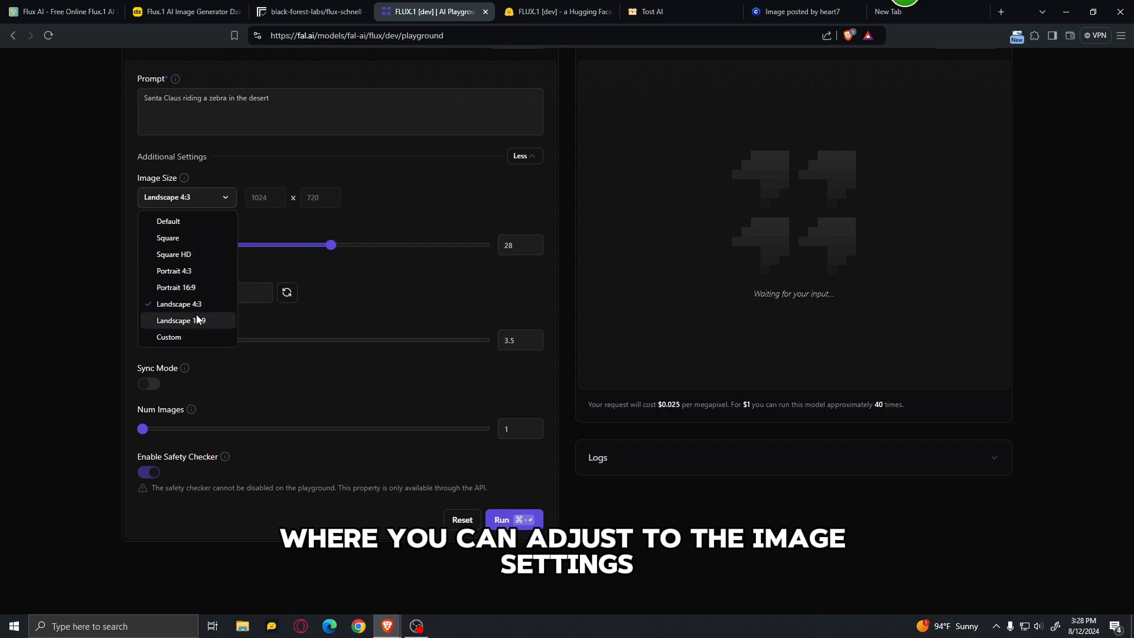
click(198, 287)
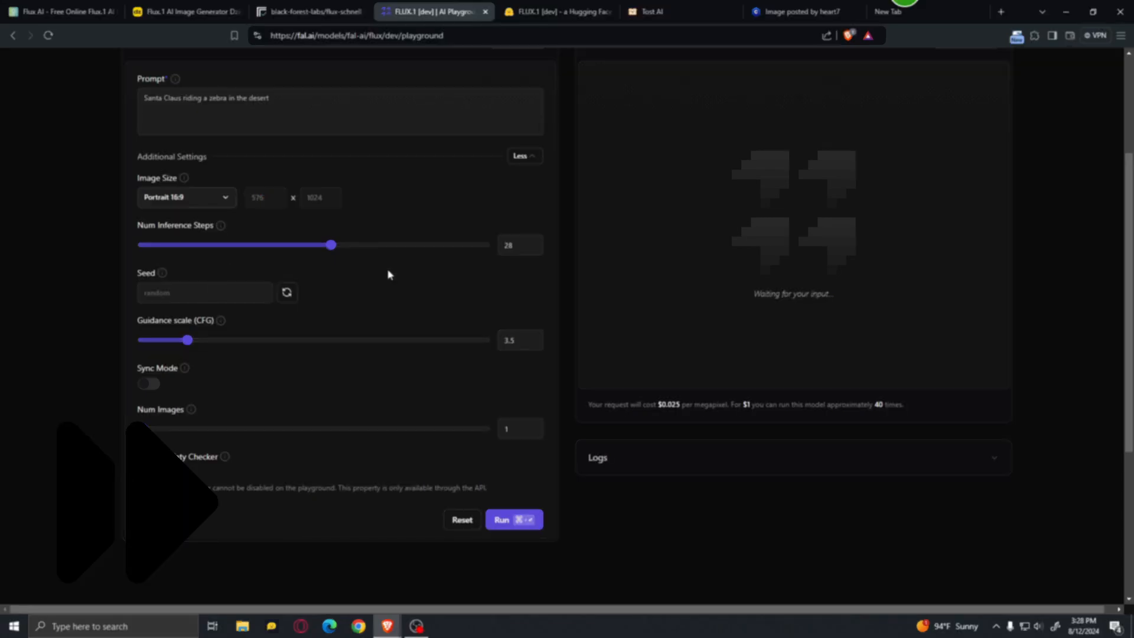
click(515, 519)
scroll(1046, 282, up, 1)
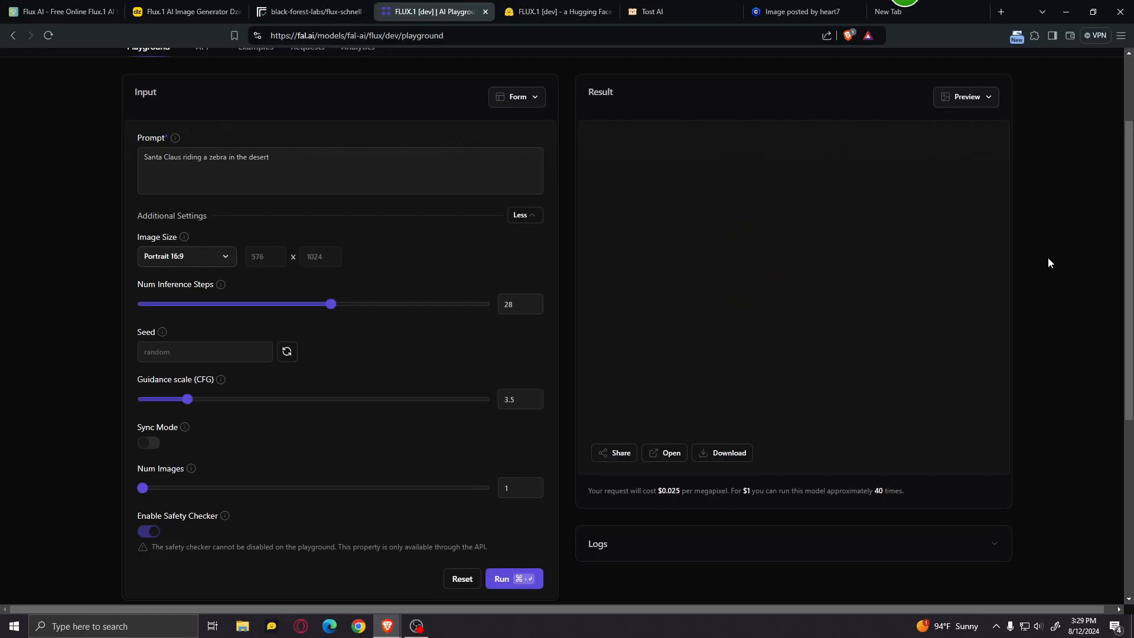
Step: Examine the full portrait image generated in fal's FLUX.1 [dev] playground
scroll(1049, 263, down, 1)
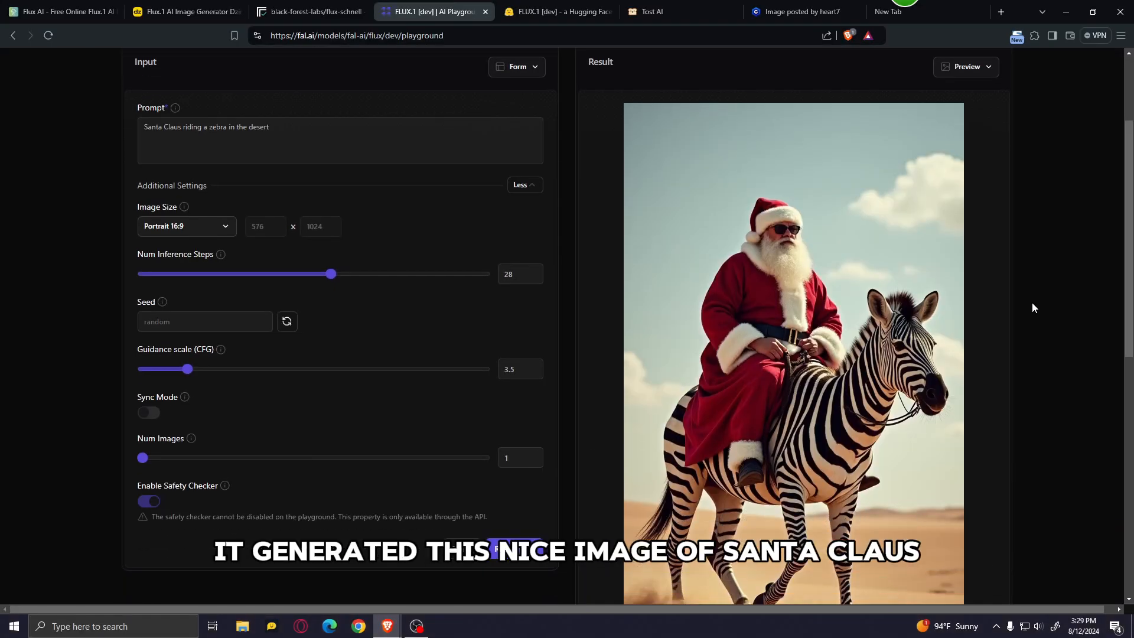
scroll(912, 292, down, 2)
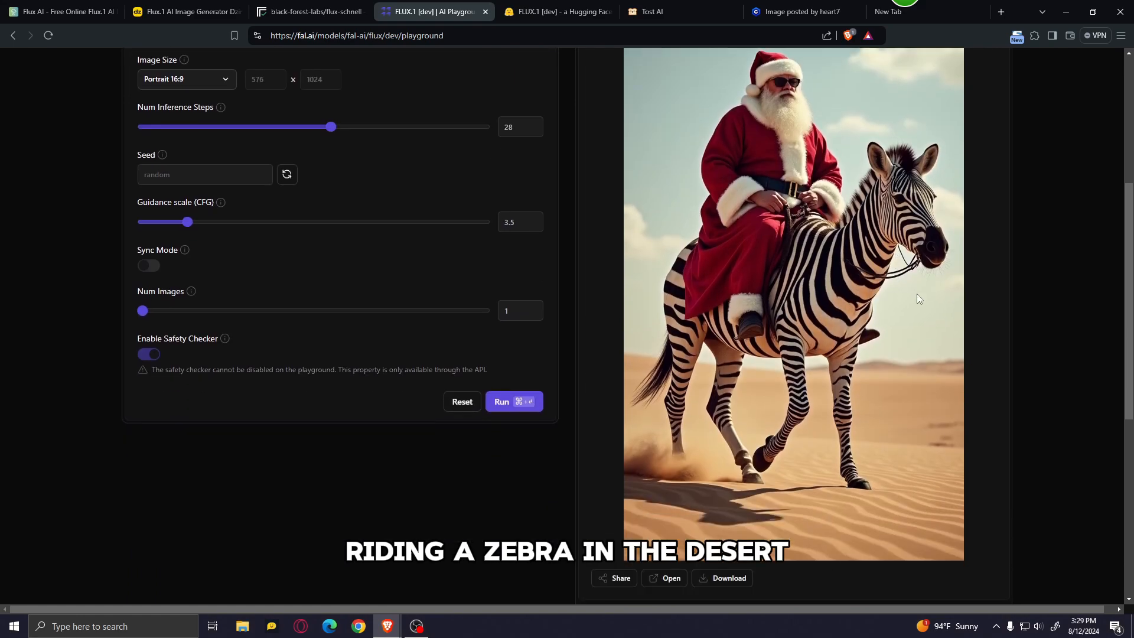
scroll(973, 299, up, 1)
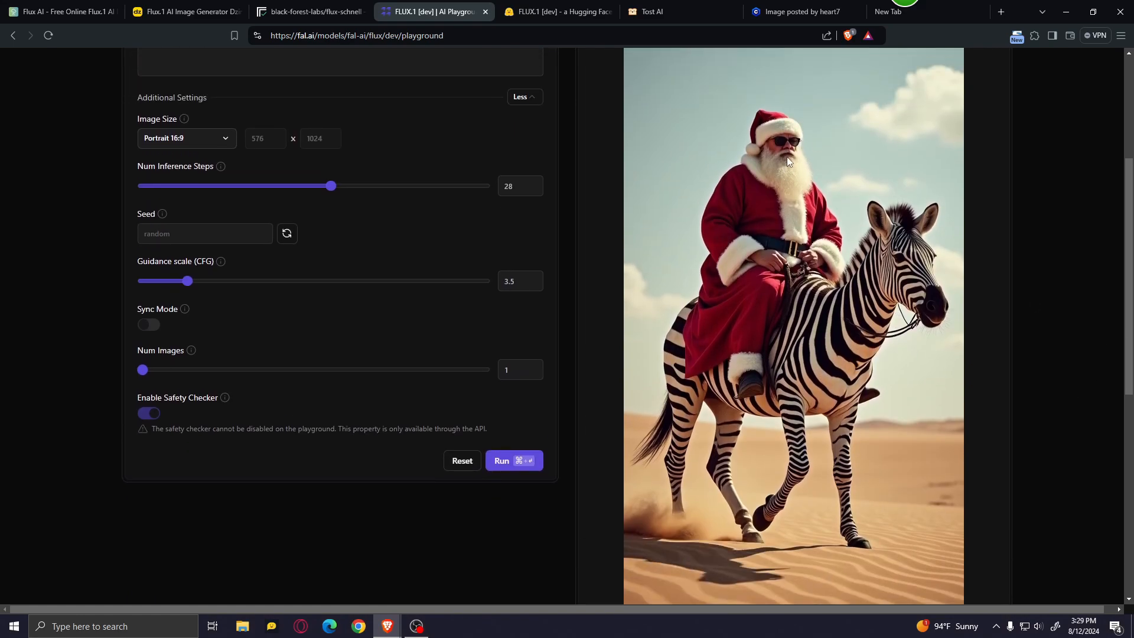
Step: In the Hugging Face FLUX.1 [dev] space, replace the existing prompt with "Santa Claus riding a zebra in the desert"
key(ctrl+Tab)
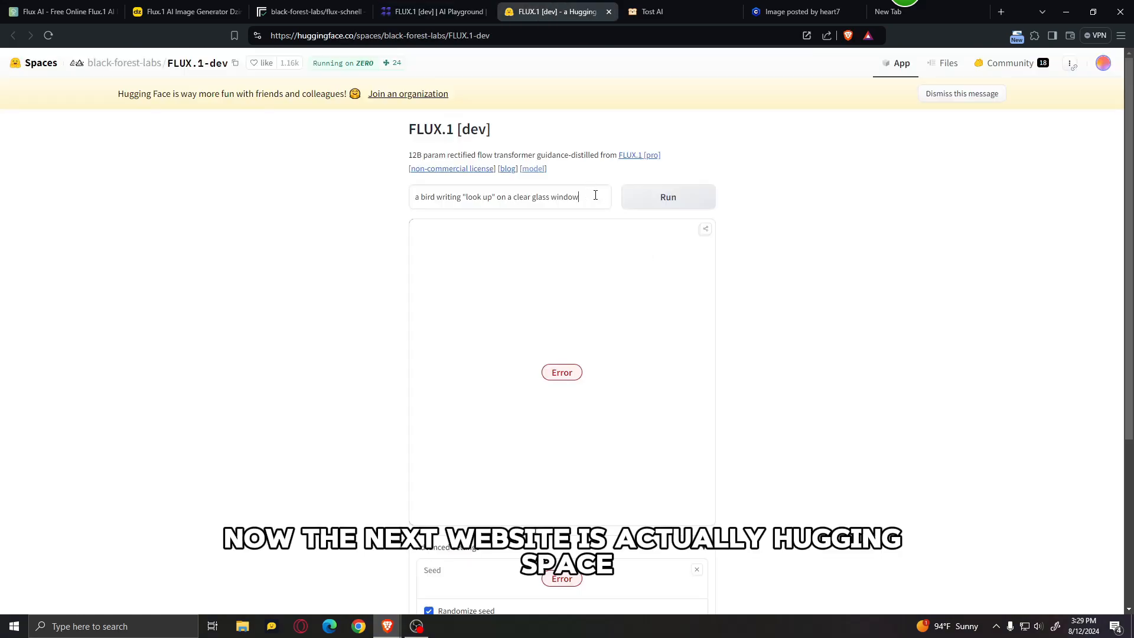
drag(594, 196, 98, 159)
key(BackSpace)
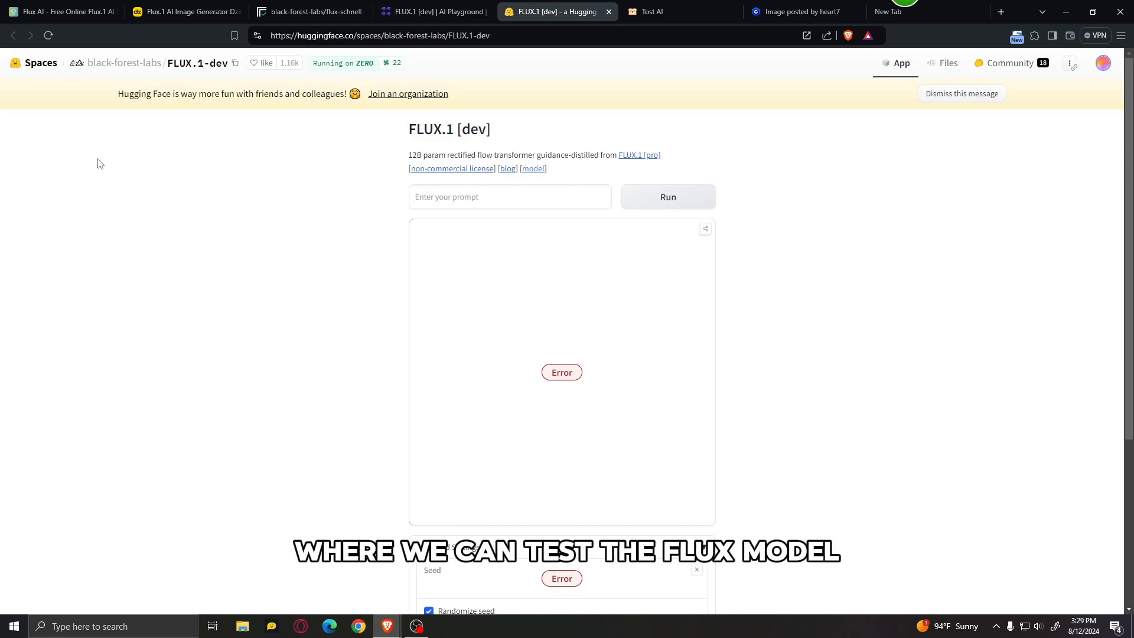
text(Santa Claus riding a zebra in the desert)
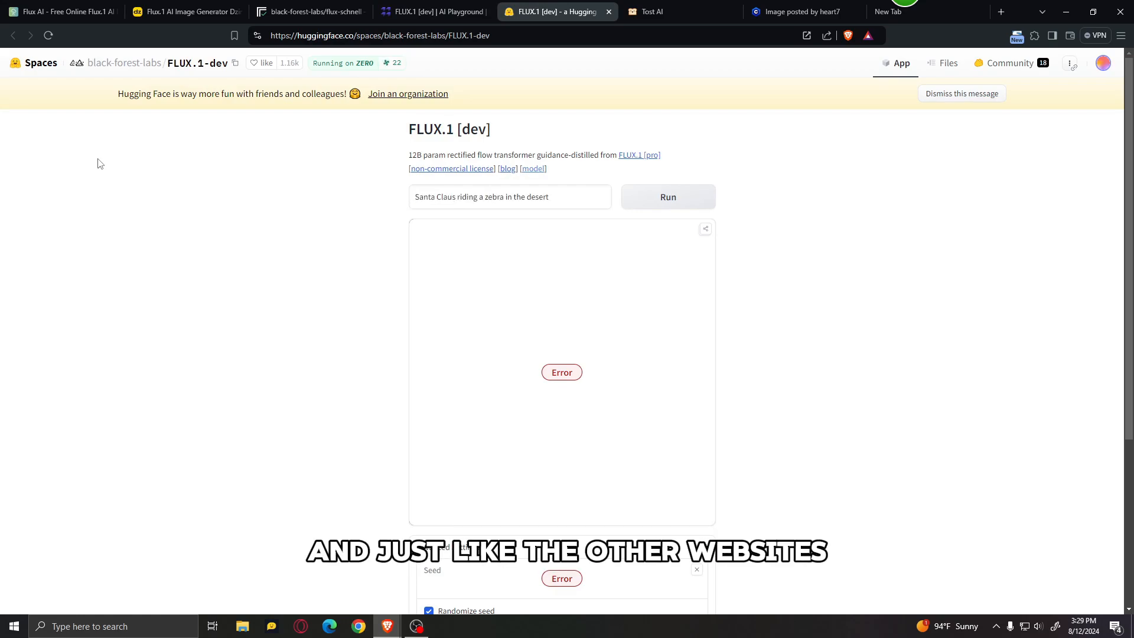
Step: In the space's advanced settings, set the image width to 1248 and the height to 864
scroll(669, 299, down, 1)
scroll(669, 299, down, 3)
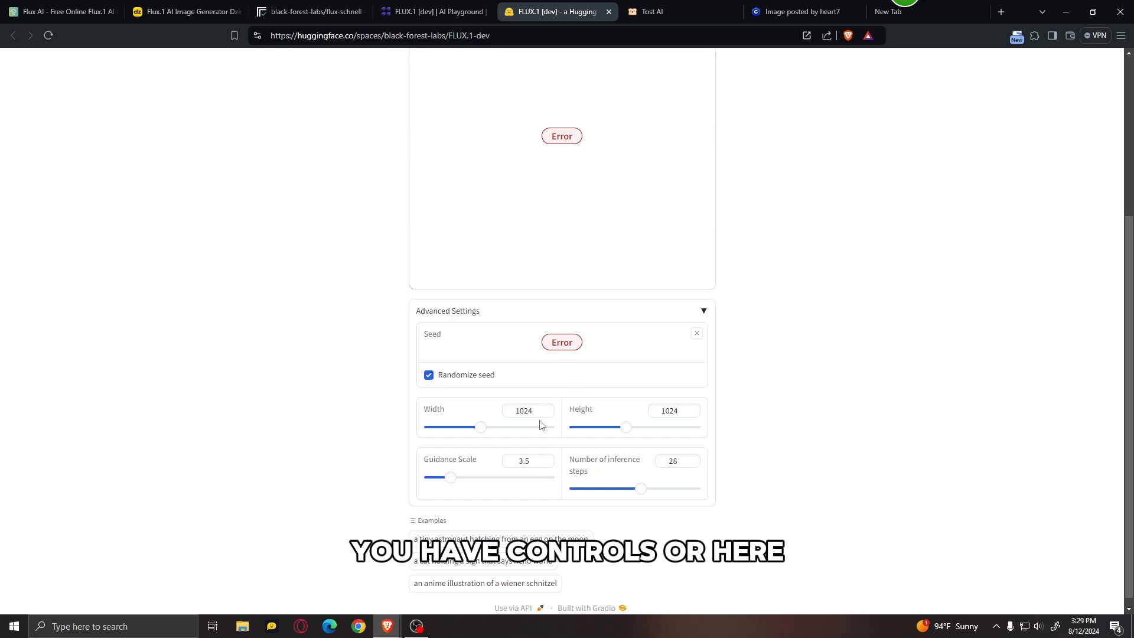
drag(481, 435, 496, 435)
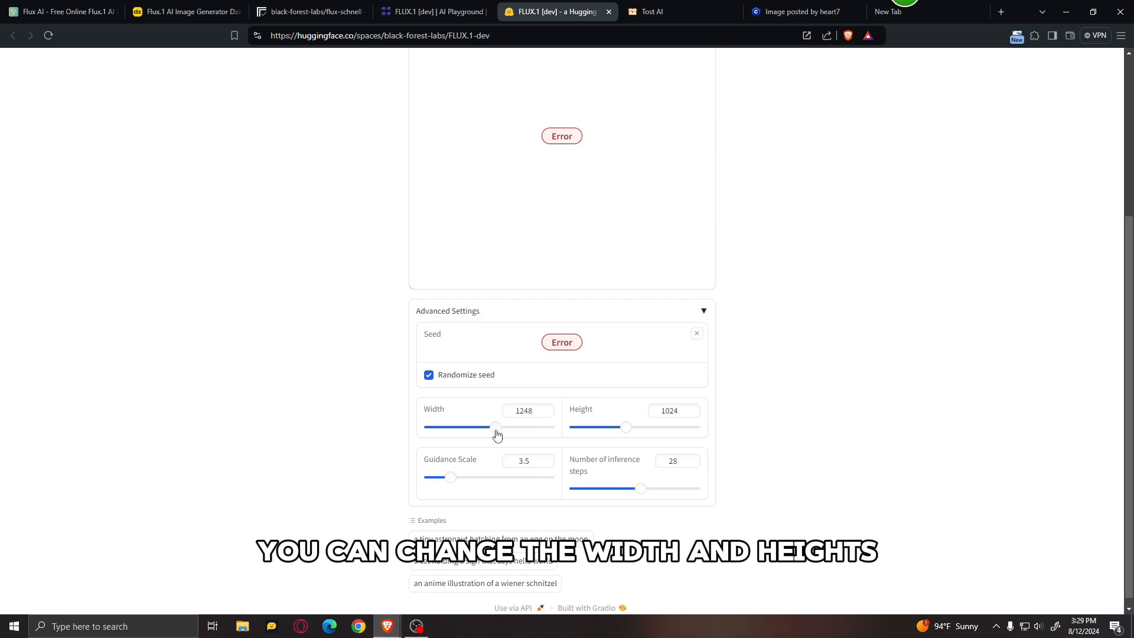
drag(627, 434, 615, 436)
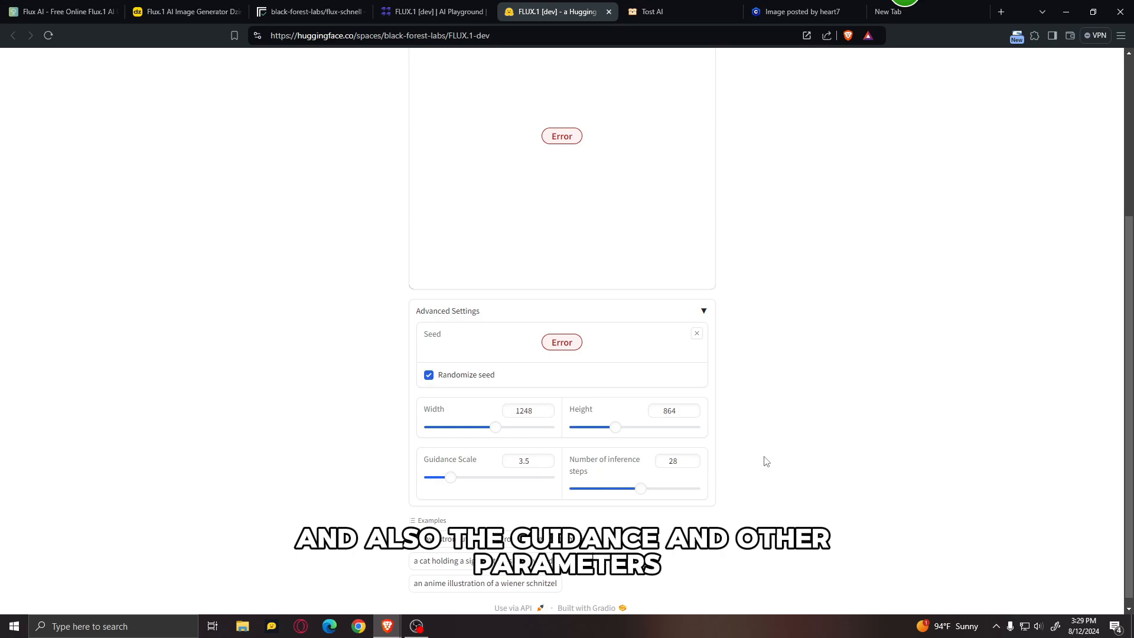
scroll(734, 496, up, 5)
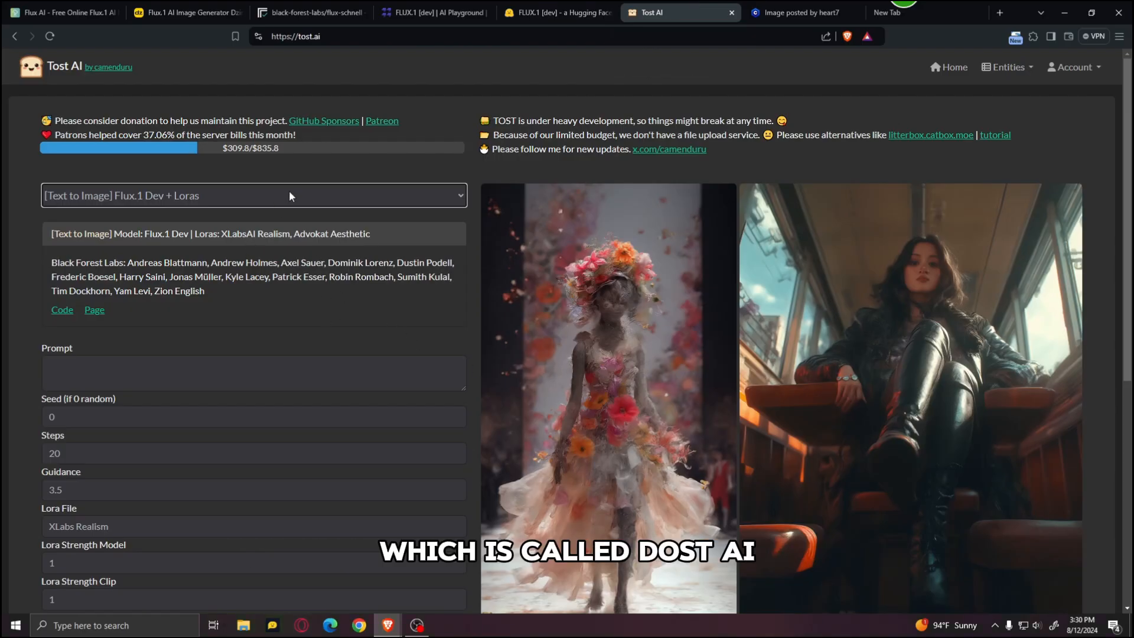
Step: On Tost AI, choose the [Text to Image] Flux.1 Dev + Loras model and enter the prompt "Santa Claus riding a zebra in the desert"
click(245, 190)
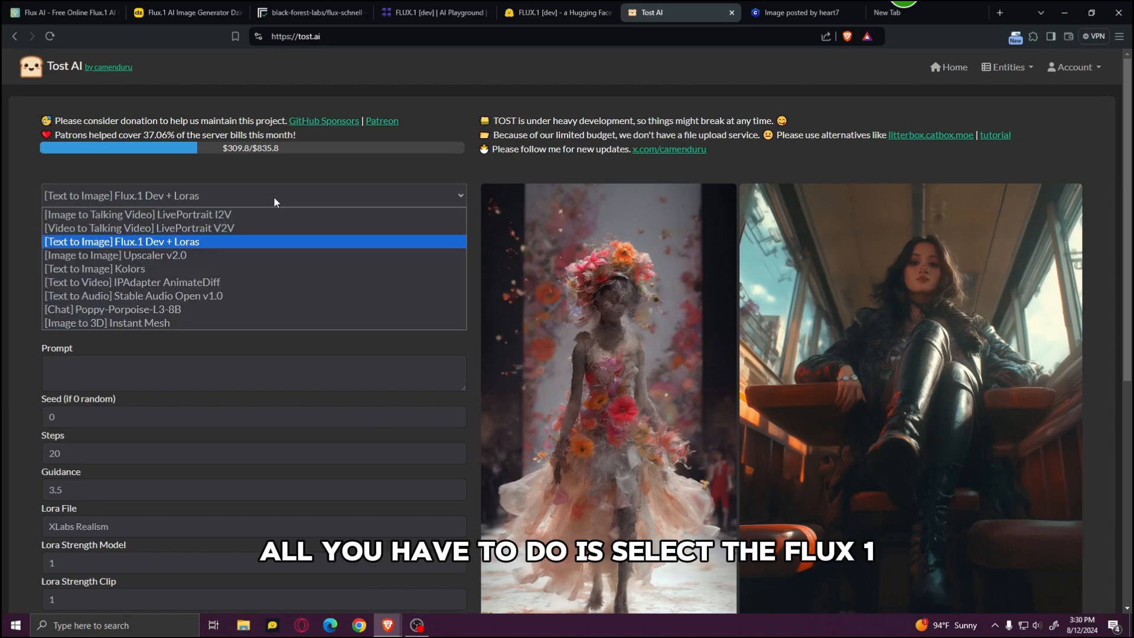
click(222, 241)
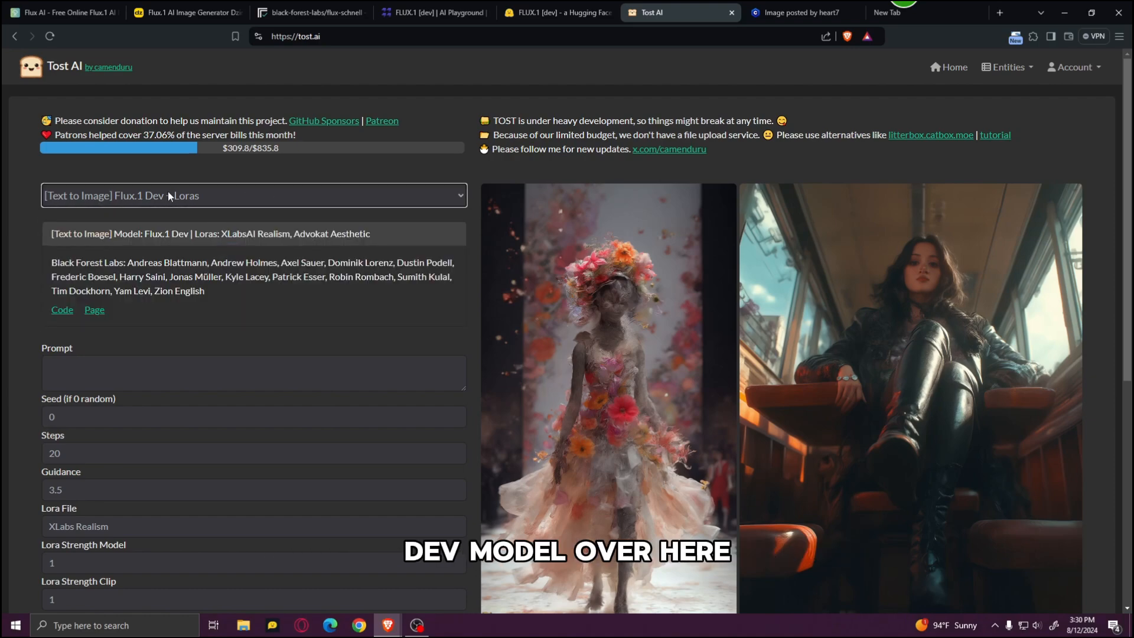
click(124, 371)
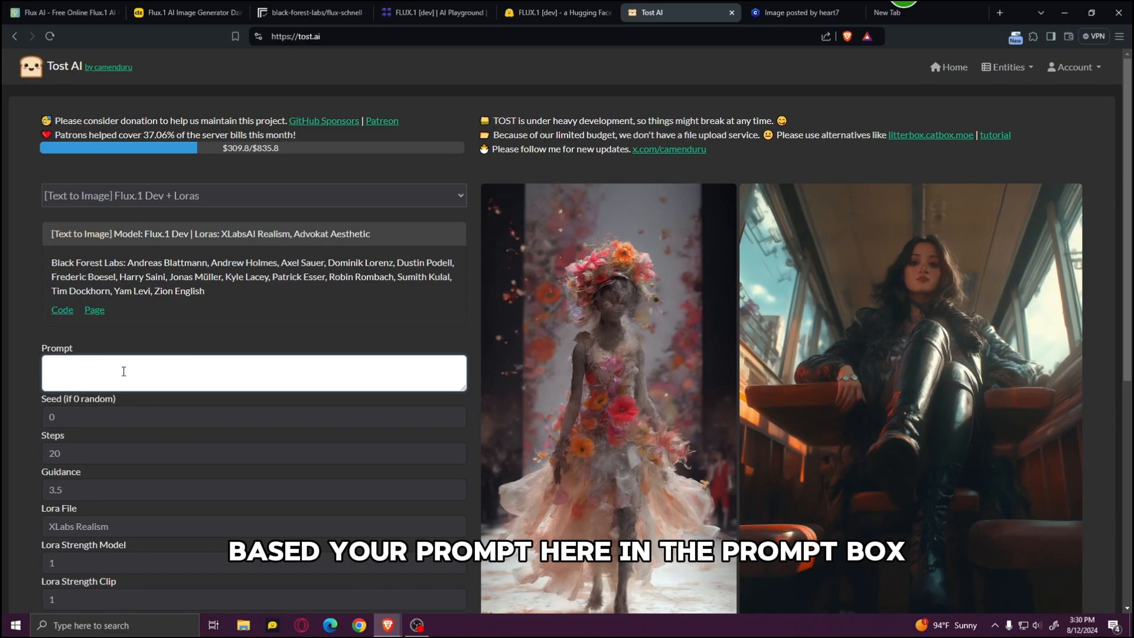
text(Santa Claus riding a zebra in the desert)
Step: Review the remaining Tost AI settings, run the generation and view the resulting zebra image
scroll(90, 454, down, 1)
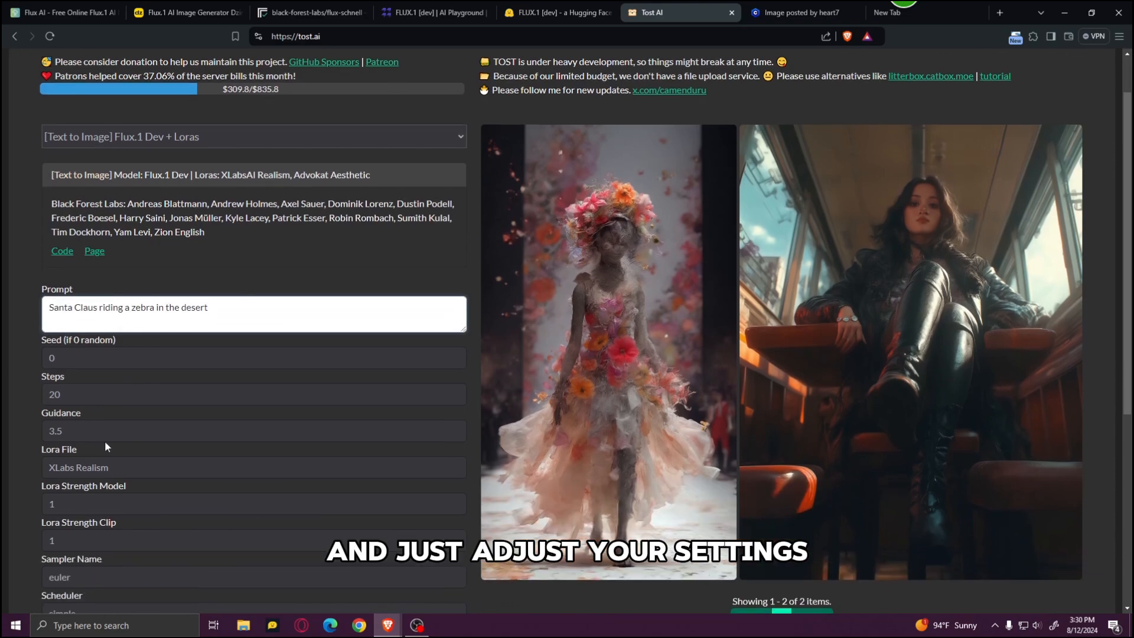
scroll(147, 468, down, 1)
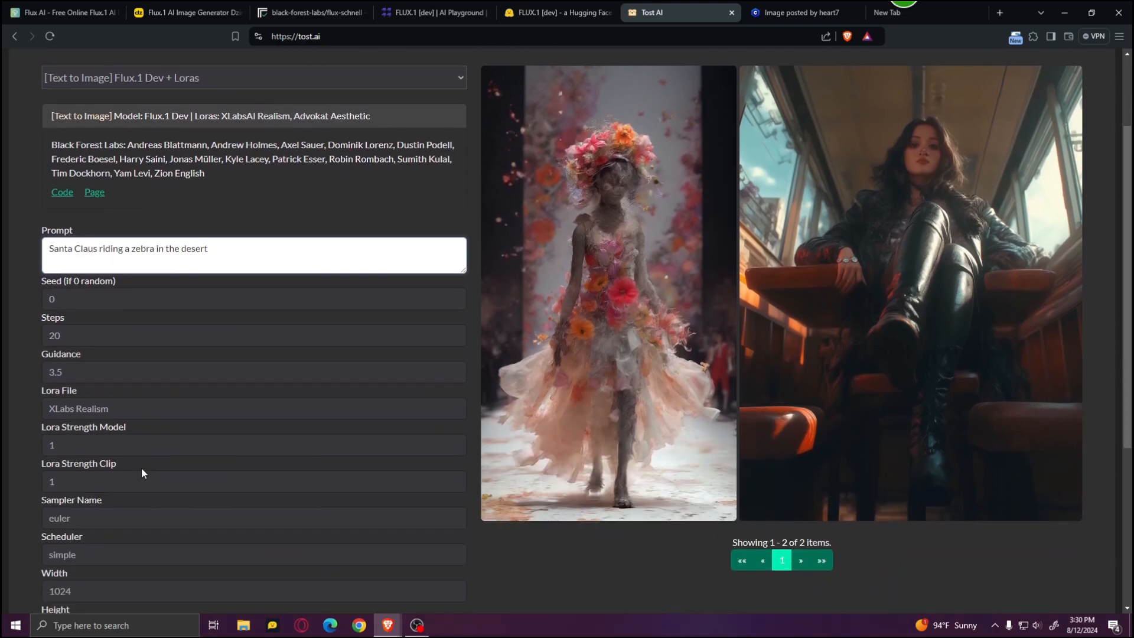
scroll(141, 466, down, 2)
click(436, 546)
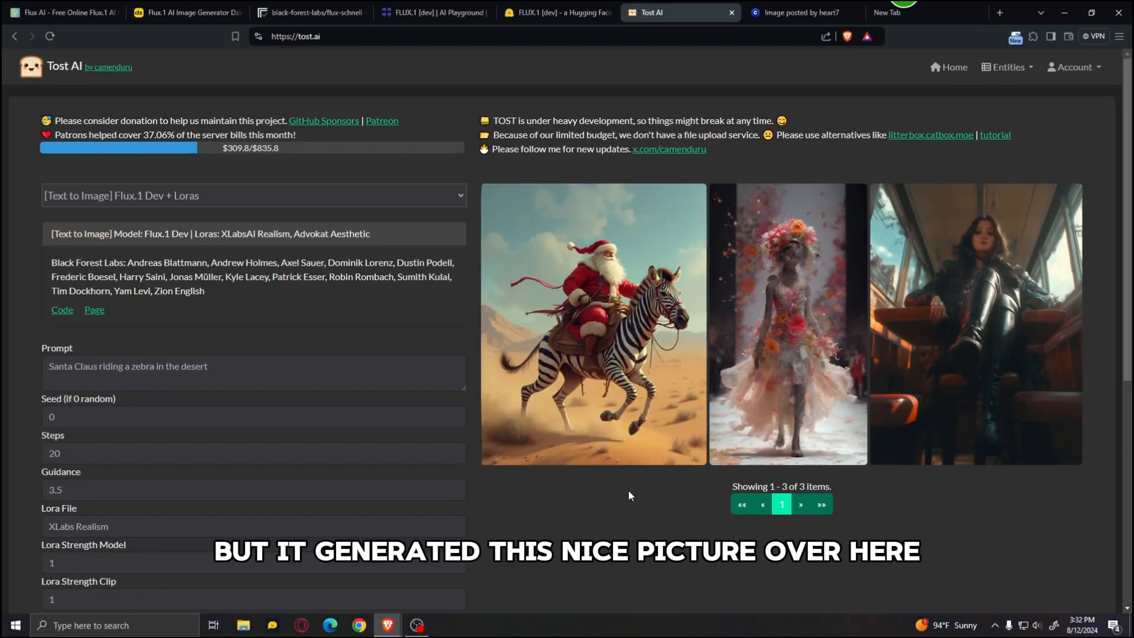
click(623, 306)
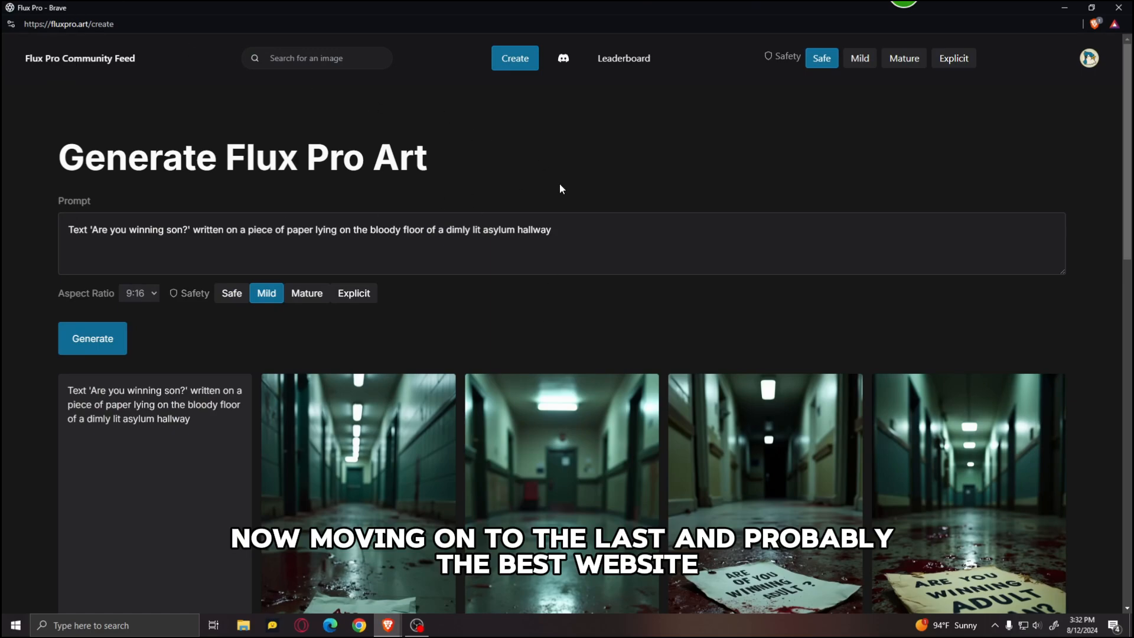
Step: On the Flux Pro create page, generate images from the prompt "Santa Claus riding a zebra in the desert" at a 2:3 aspect ratio
drag(599, 233, 4, 225)
key(BackSpace)
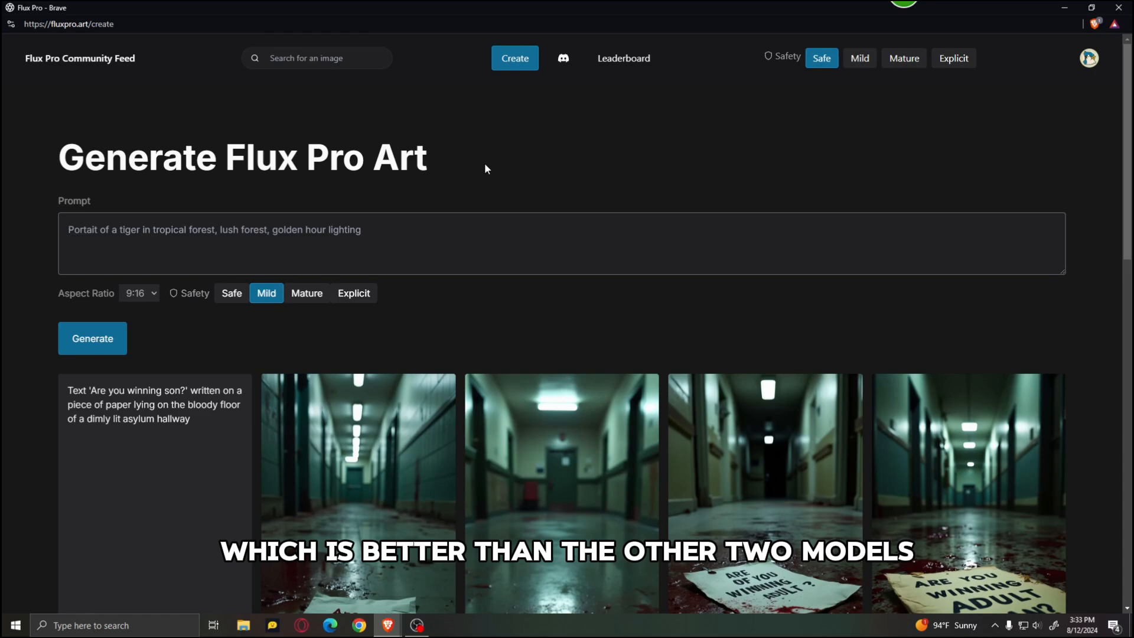
text(Santa Claus riding a zebra in the desert)
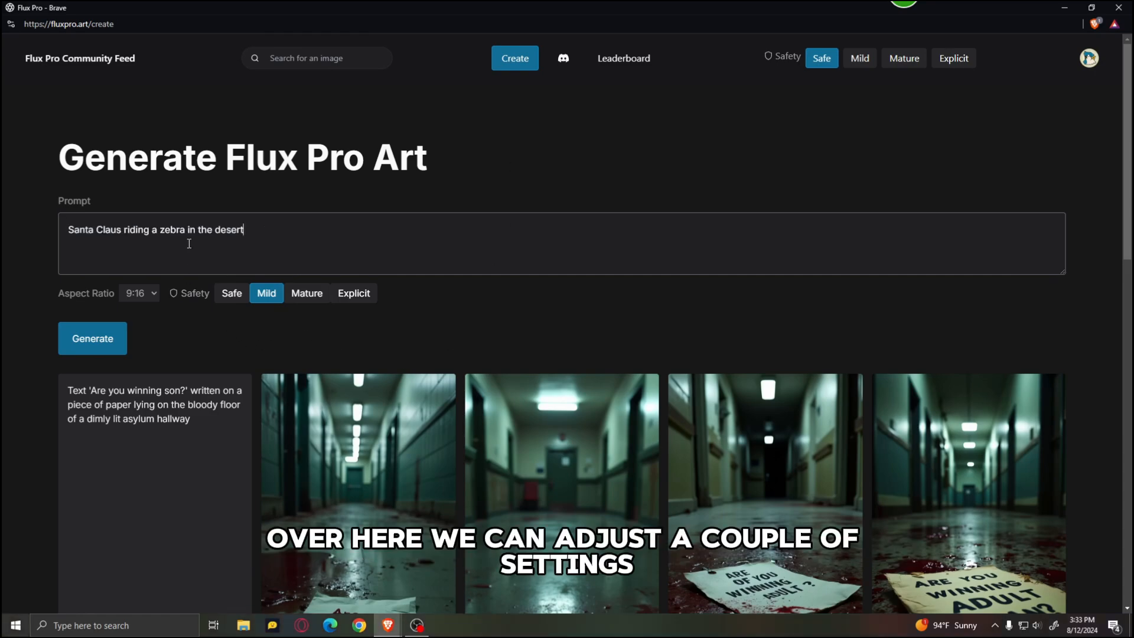
click(151, 293)
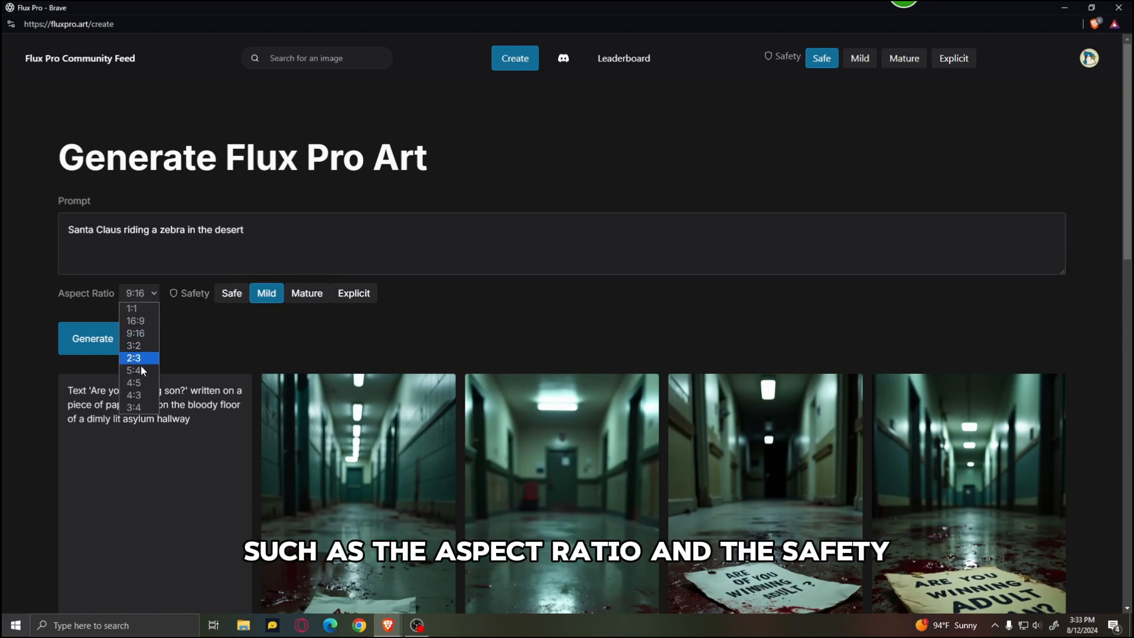
click(140, 359)
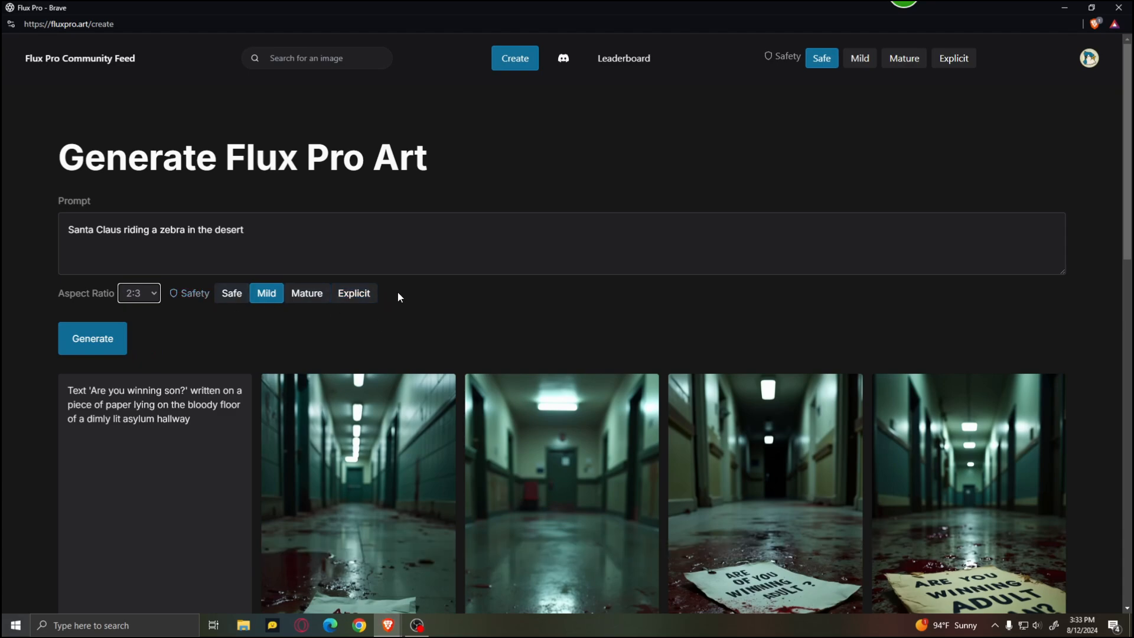
scroll(354, 296, down, 3)
scroll(300, 298, up, 2)
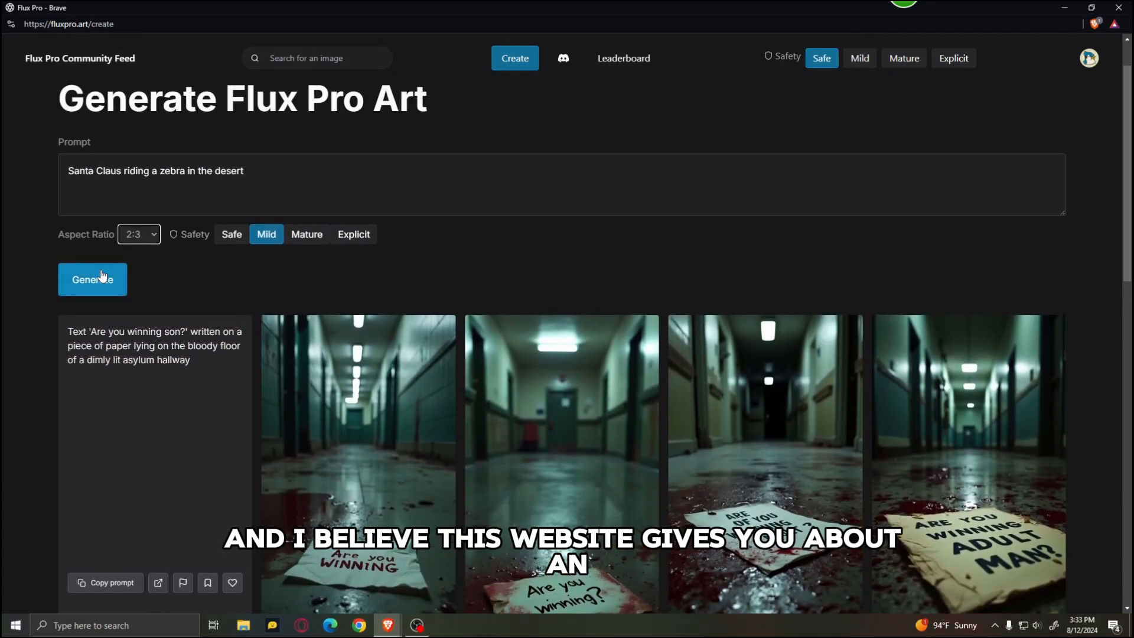
click(102, 280)
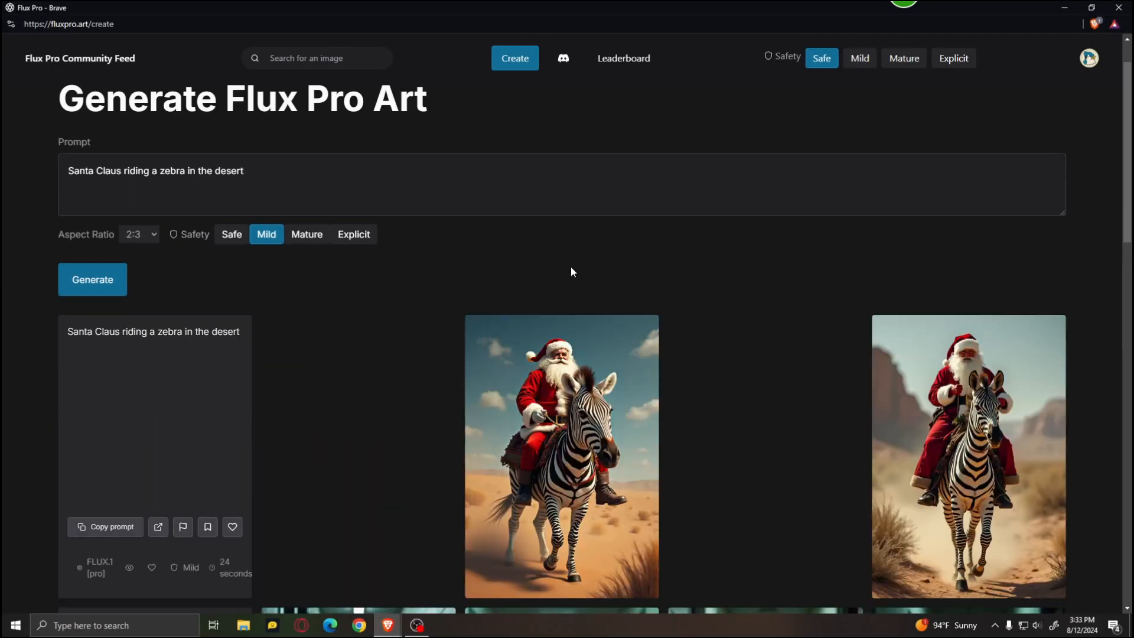
Step: Open the generated Flux Pro zebra images one after another at full size to inspect them
scroll(563, 235, down, 1)
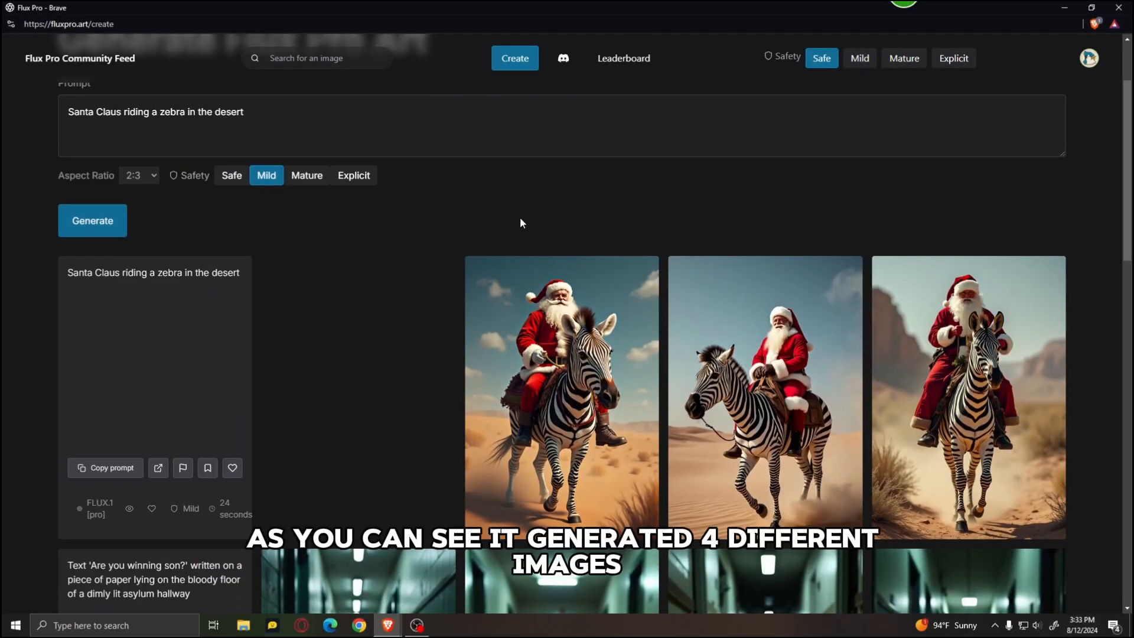
click(1027, 367)
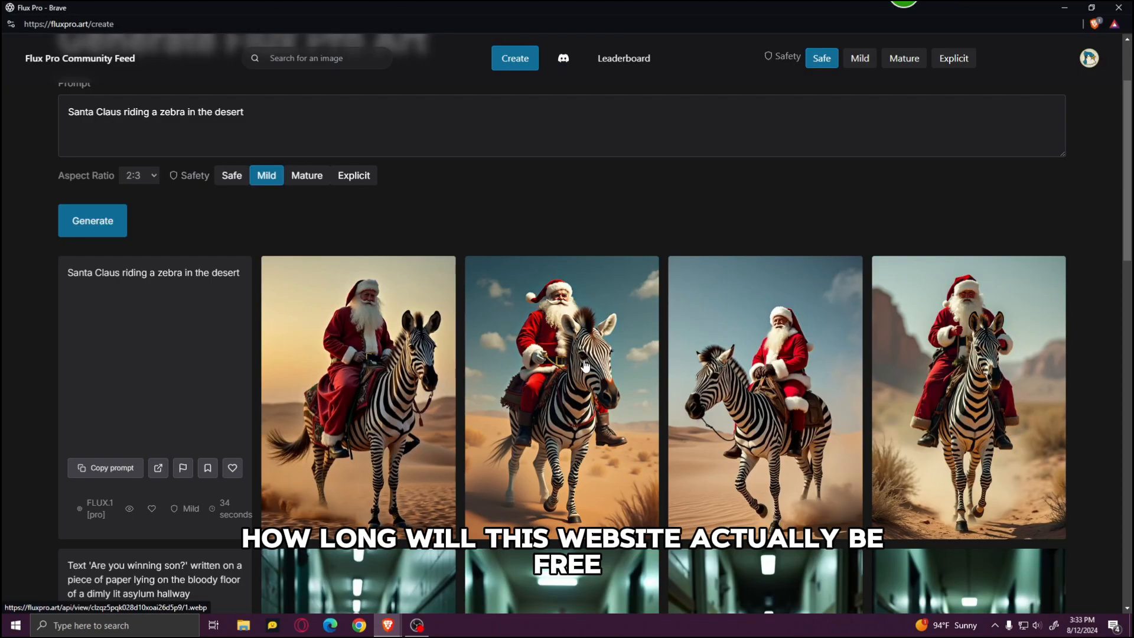
click(648, 359)
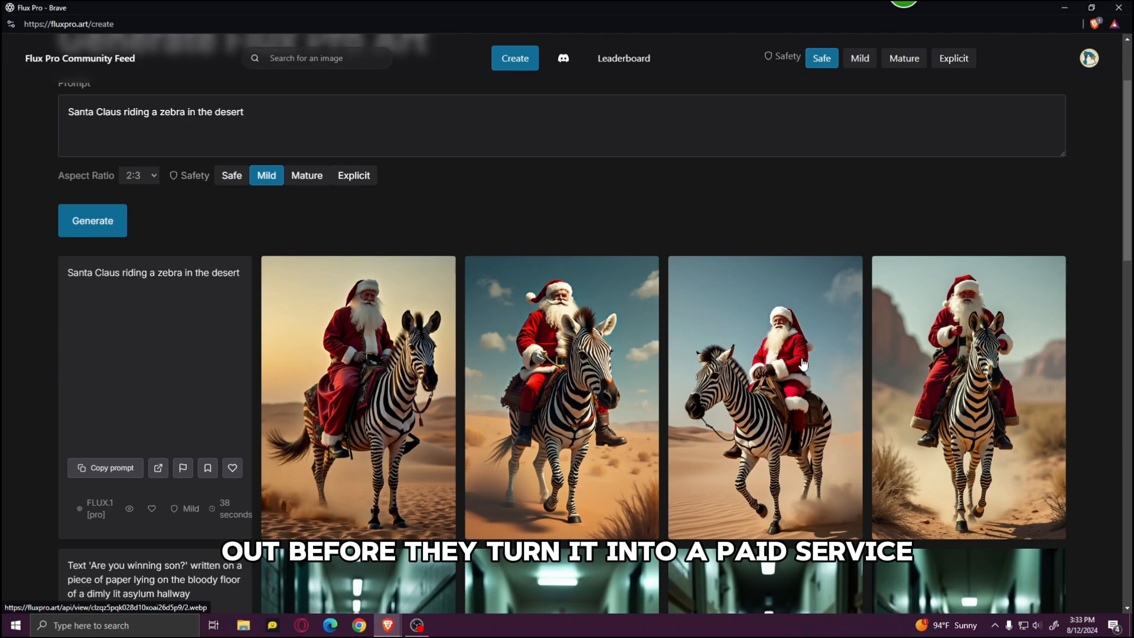
click(804, 364)
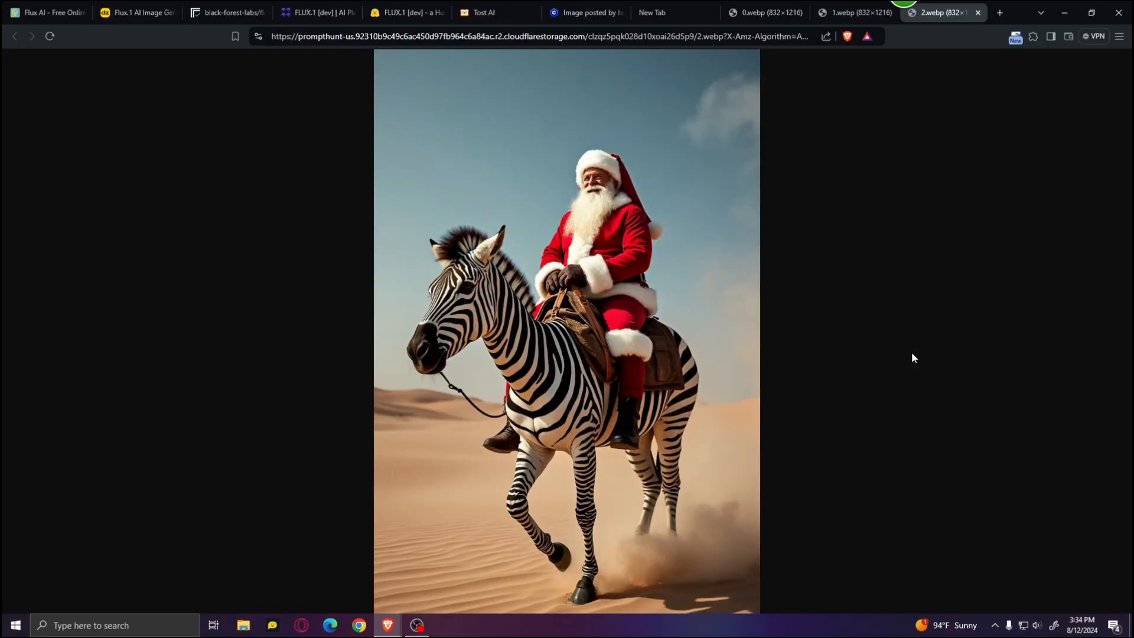
key(alt+Tab)
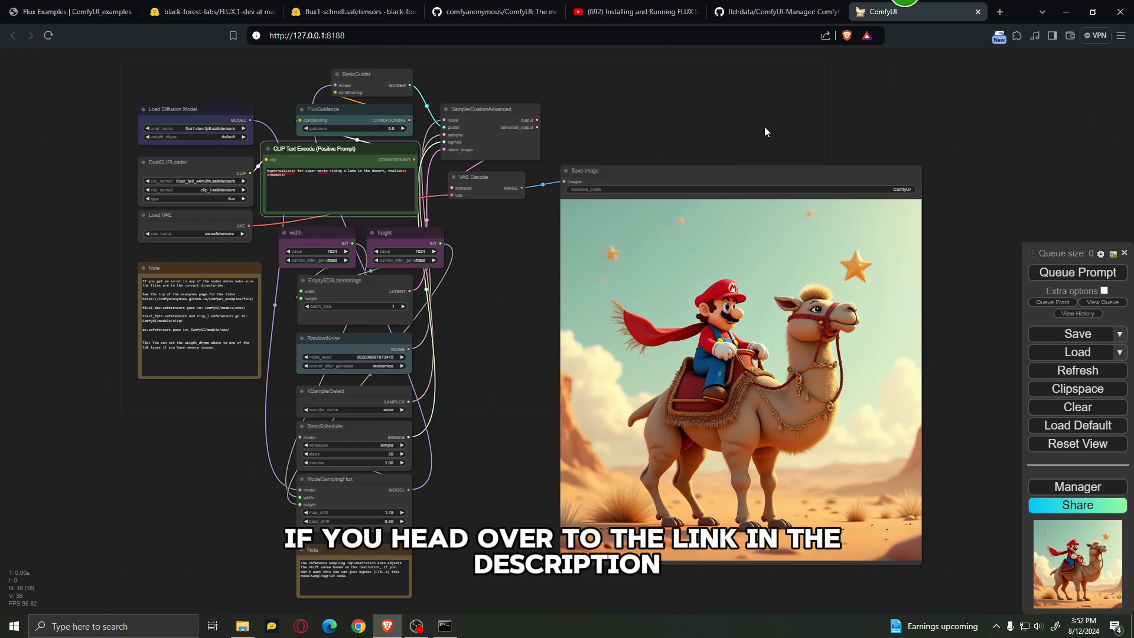
Step: Start downloading the portable Windows build of ComfyUI from its GitHub installation section, and cancel the save
click(496, 11)
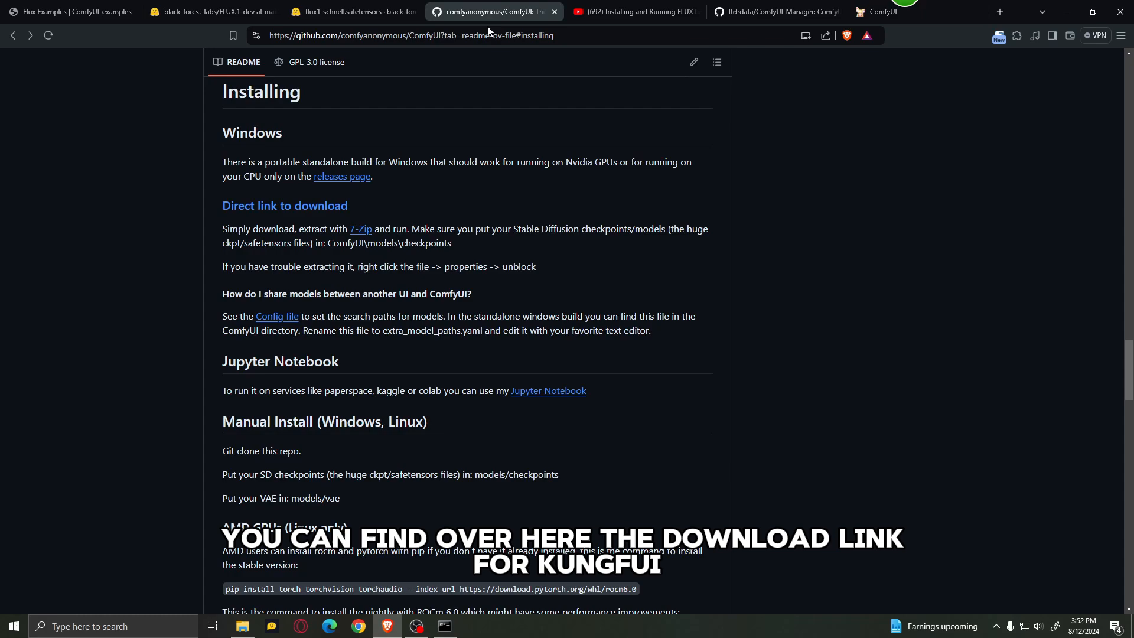
click(283, 206)
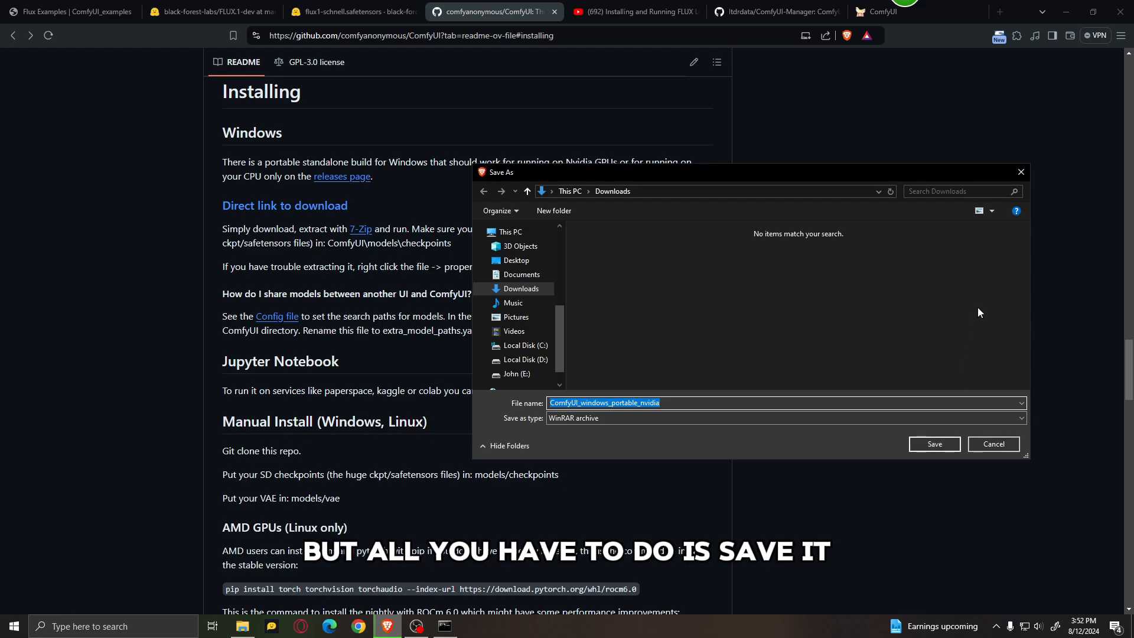
click(1020, 173)
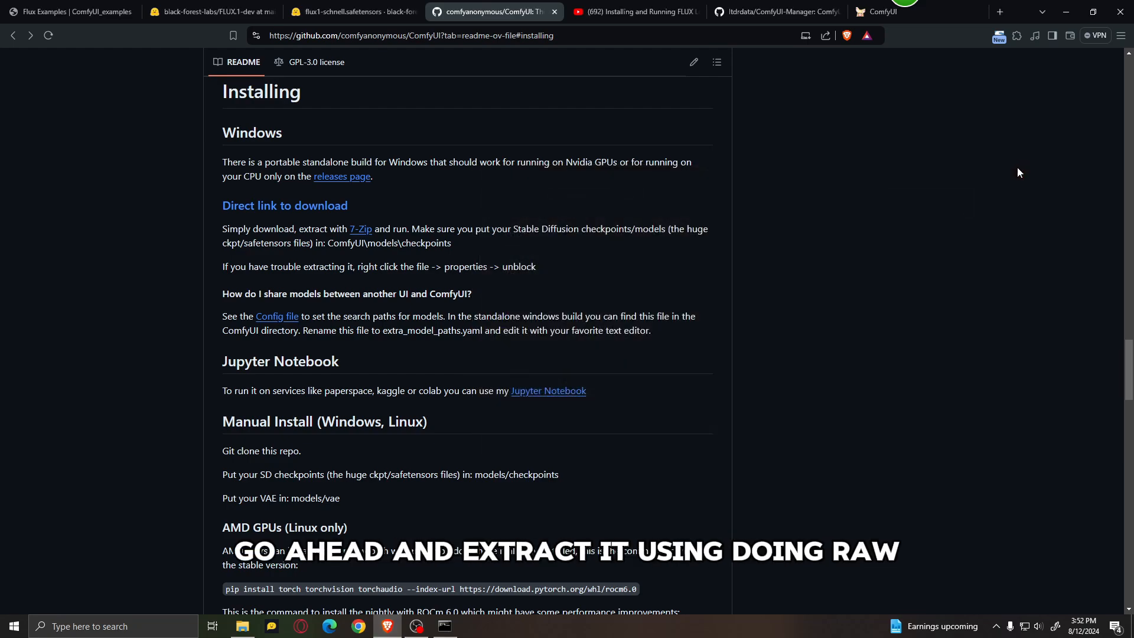
Step: In File Explorer, open the extracted ComfyUI_windows_portable folder on the E: drive under Stable Diff and ComfyUI
click(242, 626)
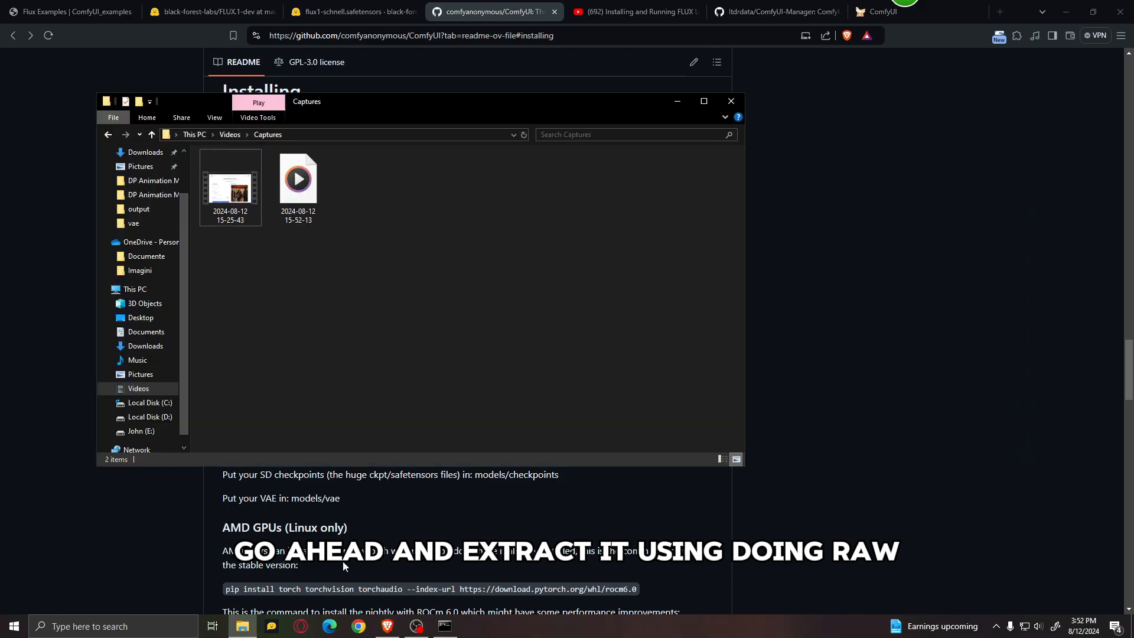
click(142, 431)
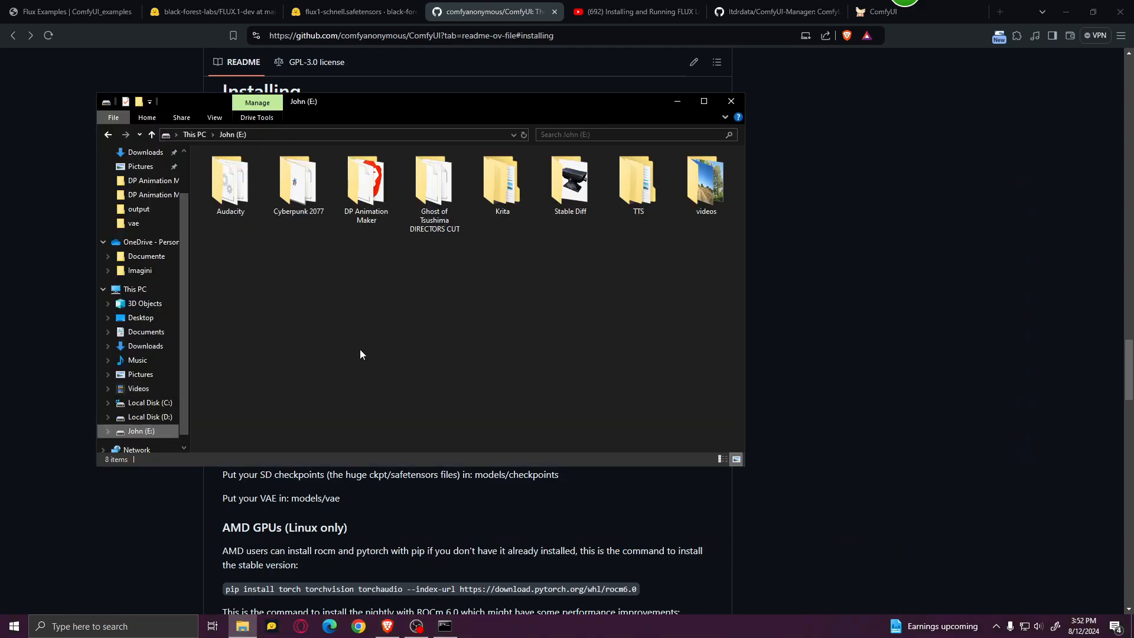
double_click(577, 188)
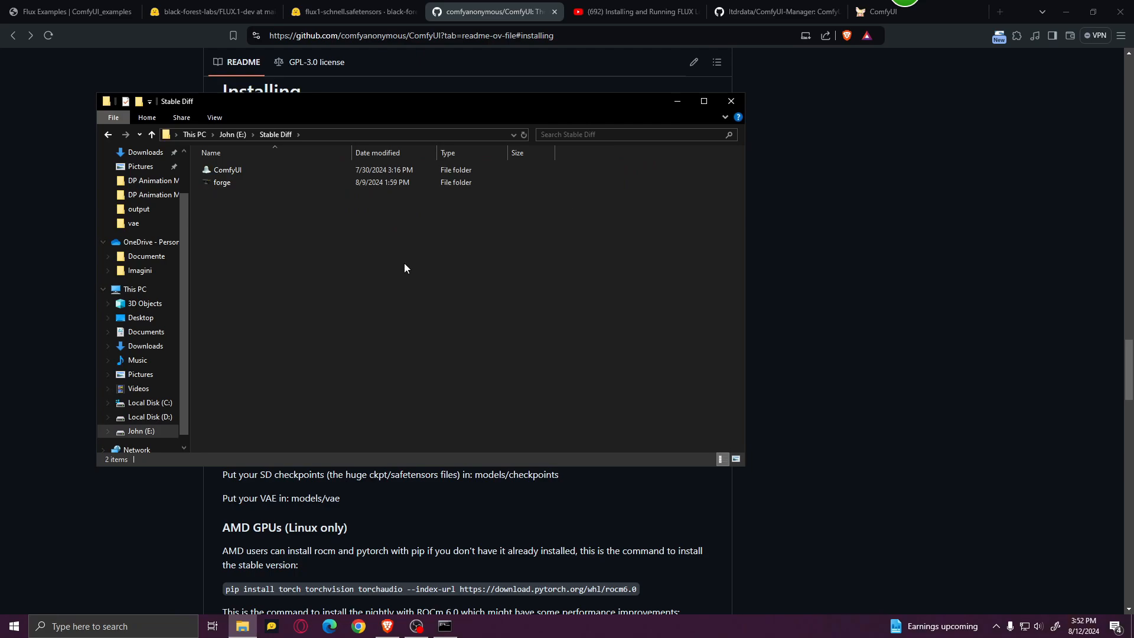
double_click(281, 173)
double_click(282, 172)
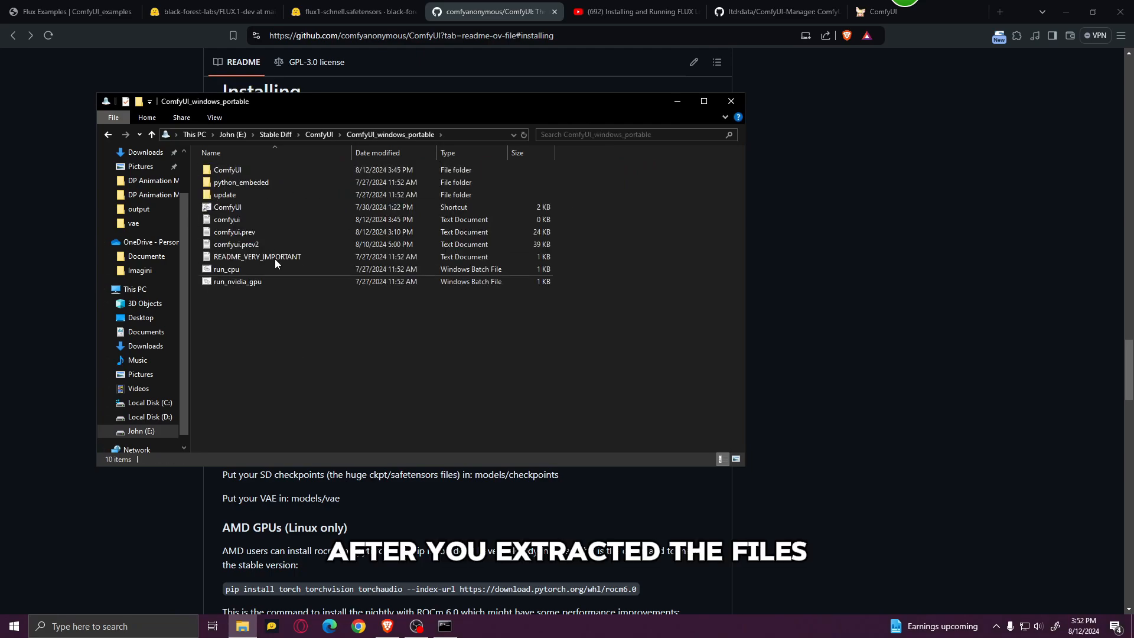
Step: Open the custom_nodes folder inside the portable build's ComfyUI folder and launch a command prompt from there with cmd
double_click(254, 170)
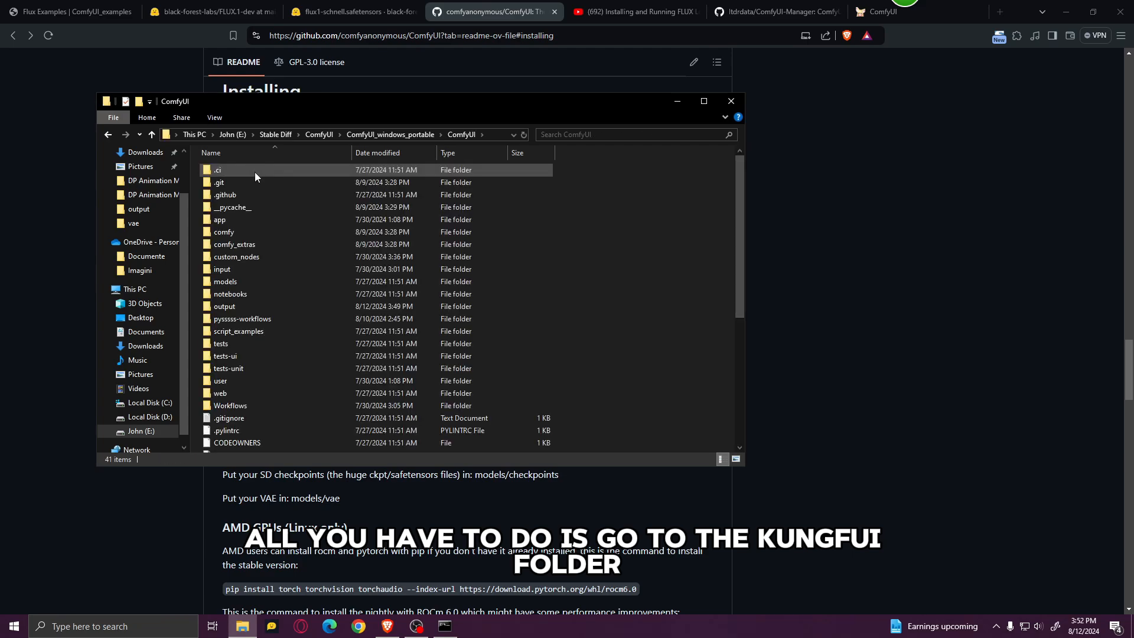
double_click(269, 257)
click(475, 134)
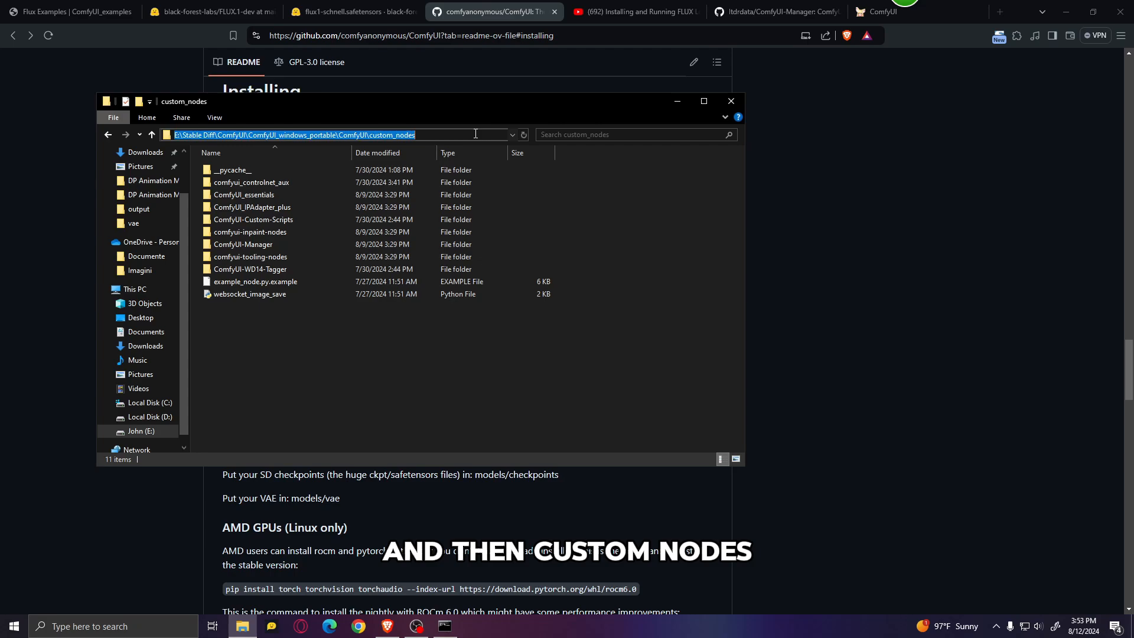
text(cmd)
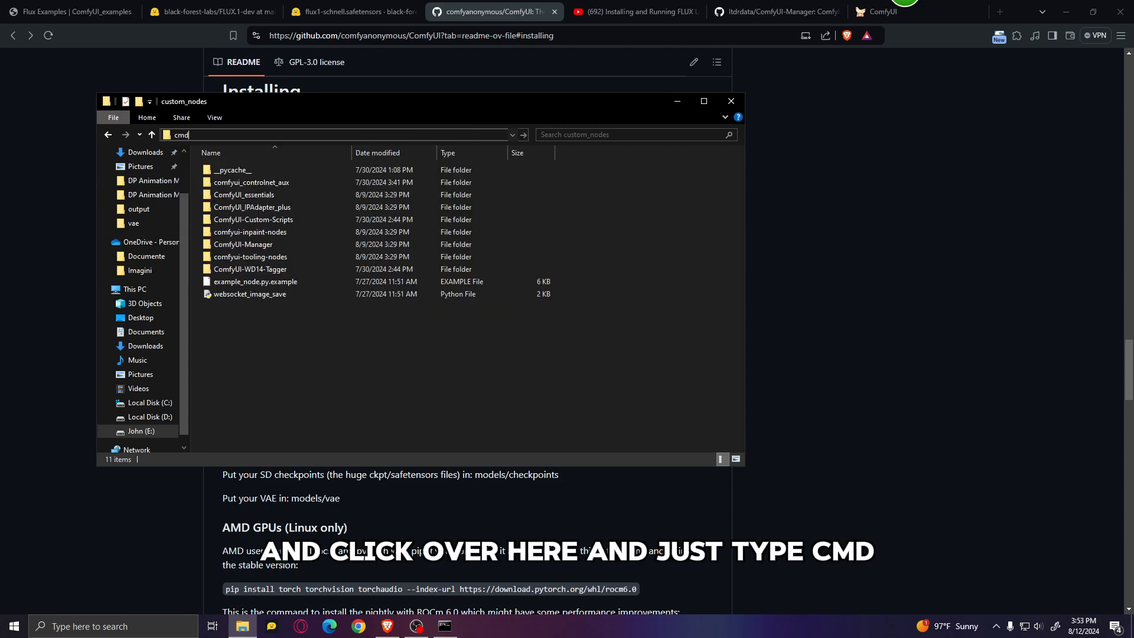
key(Return)
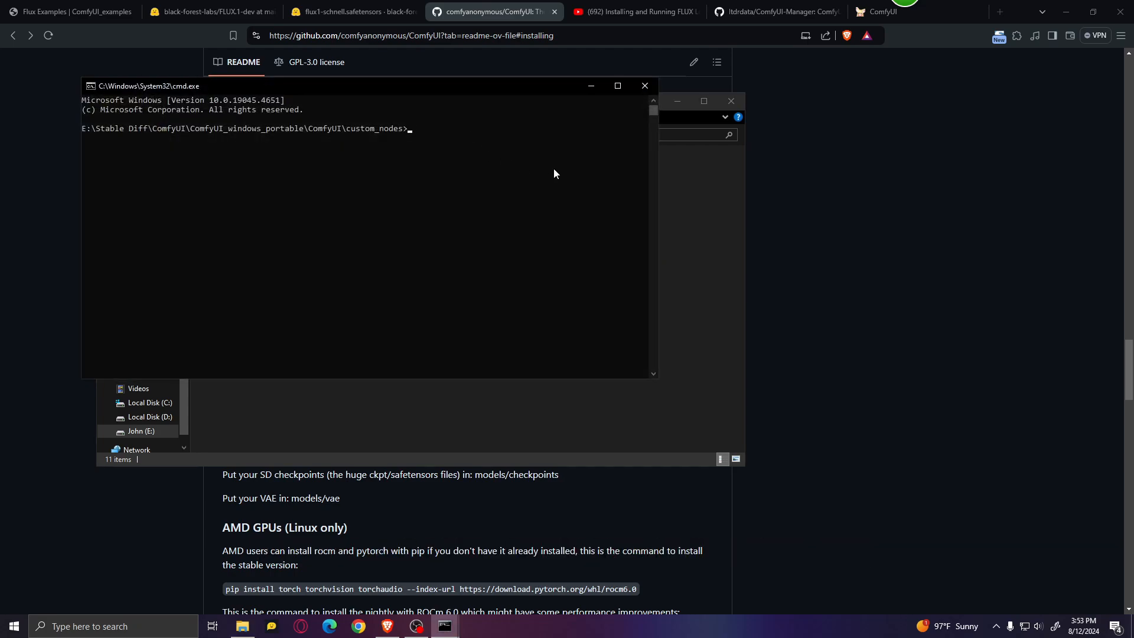
Step: Copy the ComfyUI-Manager git clone command from installation method 1 on its GitHub page
click(768, 10)
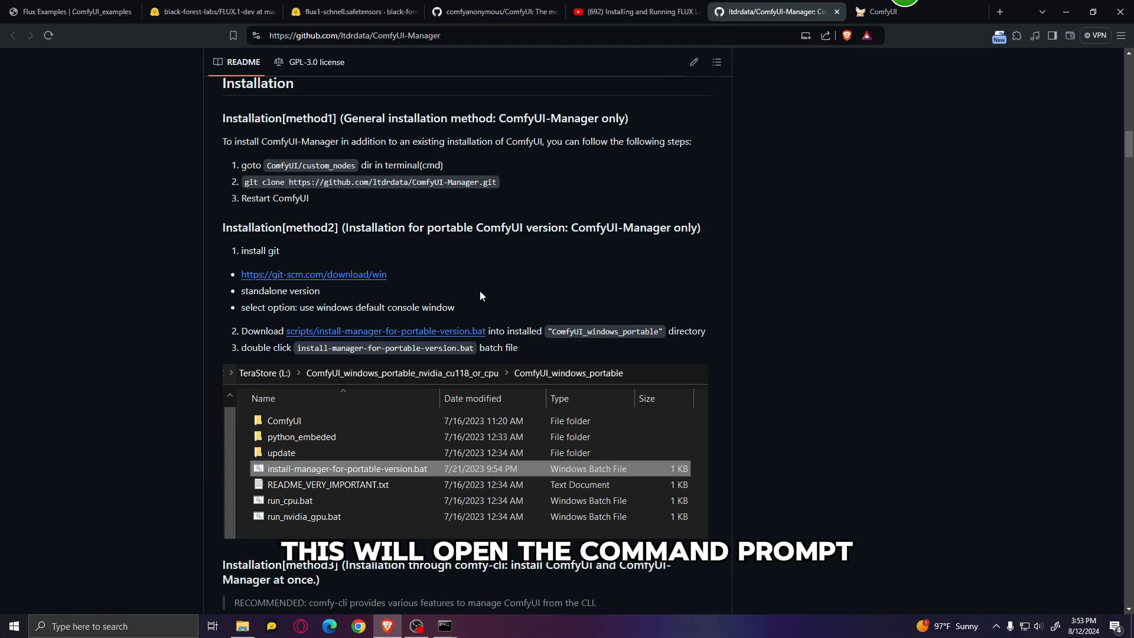
scroll(512, 271, down, 2)
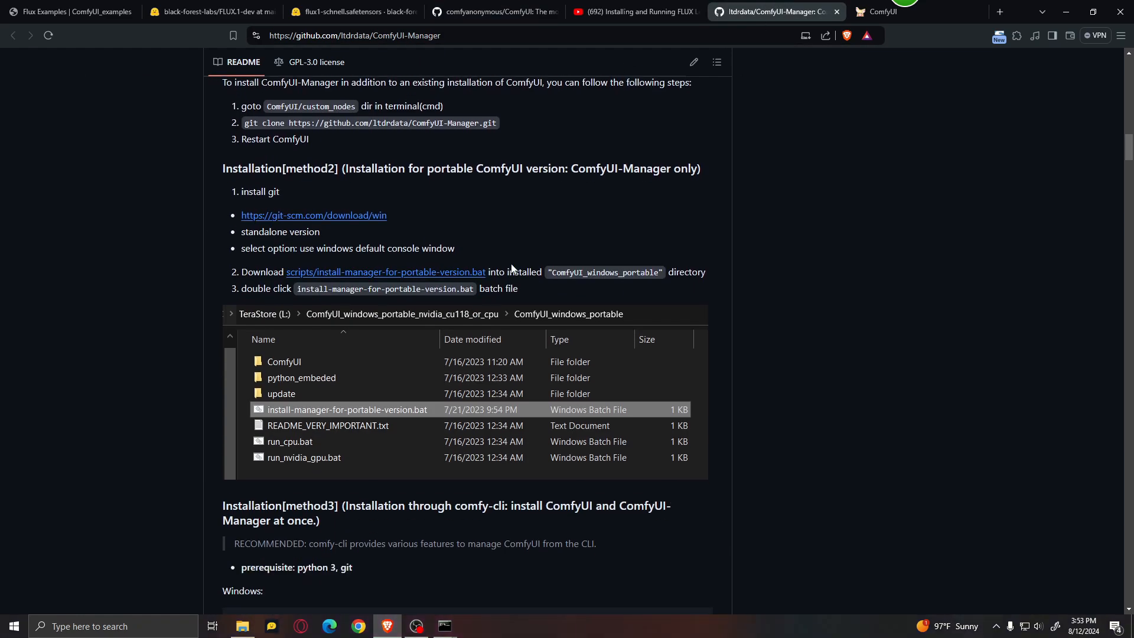
scroll(271, 241, up, 3)
drag(246, 241, 498, 238)
key(ctrl+c)
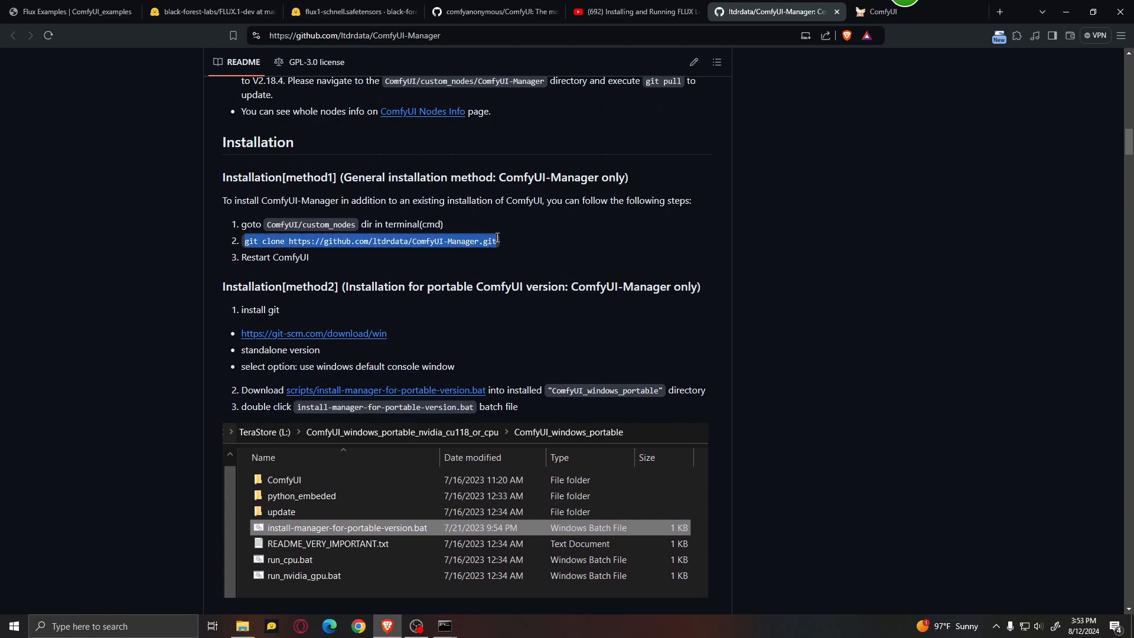
click(555, 253)
Step: Paste the ComfyUI-Manager git clone command into the custom_nodes command prompt, and close the prompt without running it
key(alt+Tab)
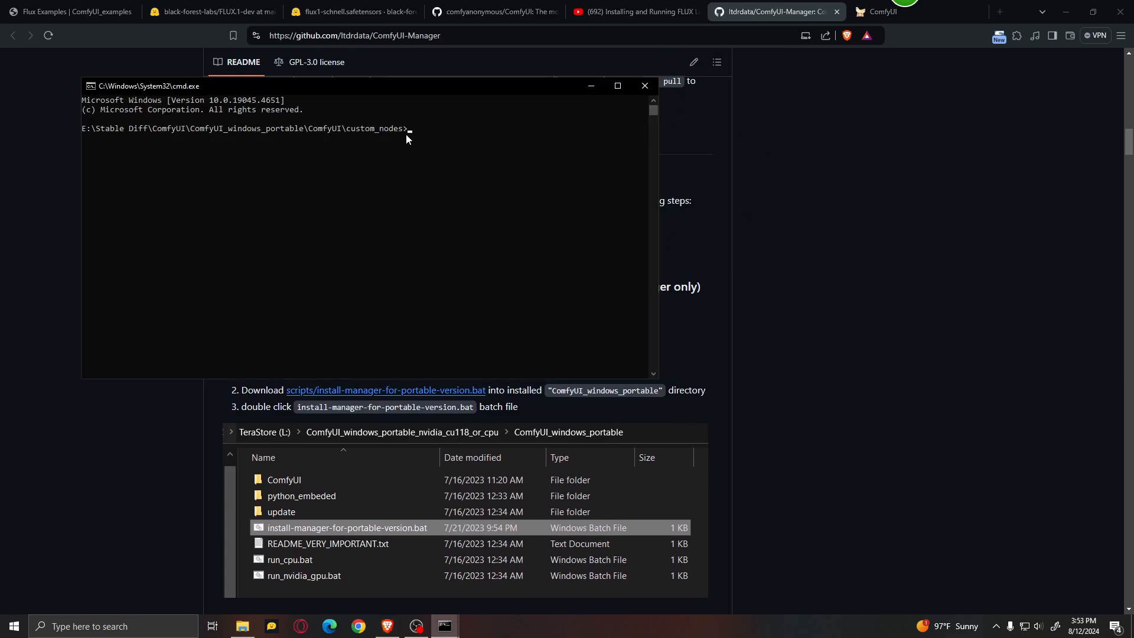
key(ctrl+v)
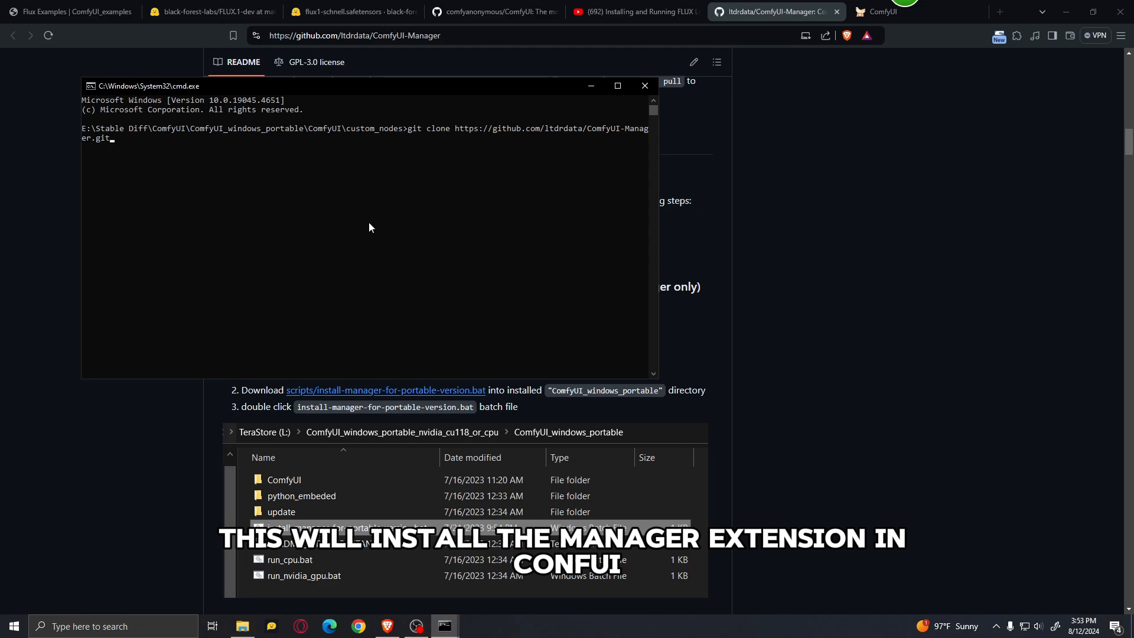
click(645, 89)
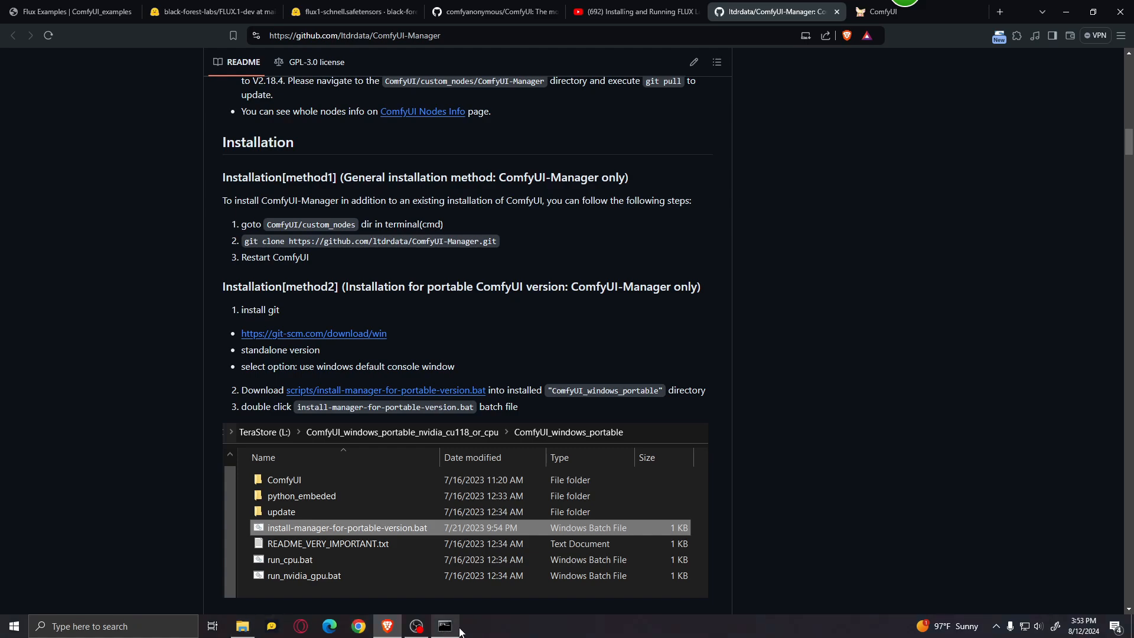
Step: Return to the ComfyUI_windows_portable folder in File Explorer and start ComfyUI with the run_nvidia_gpu batch file
click(243, 626)
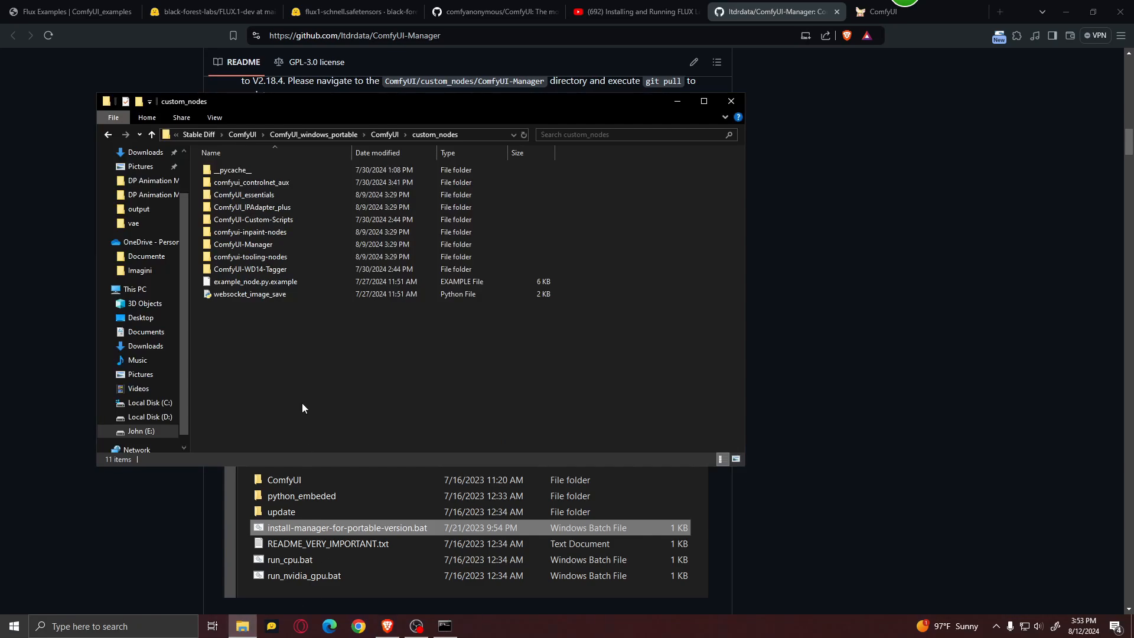
click(244, 136)
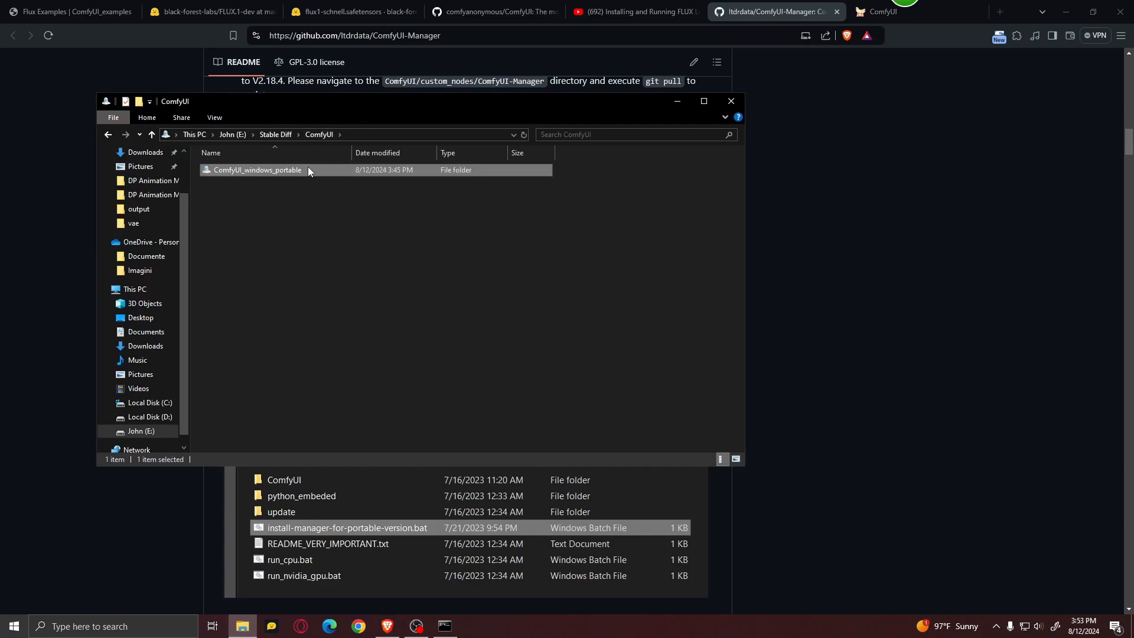
double_click(305, 169)
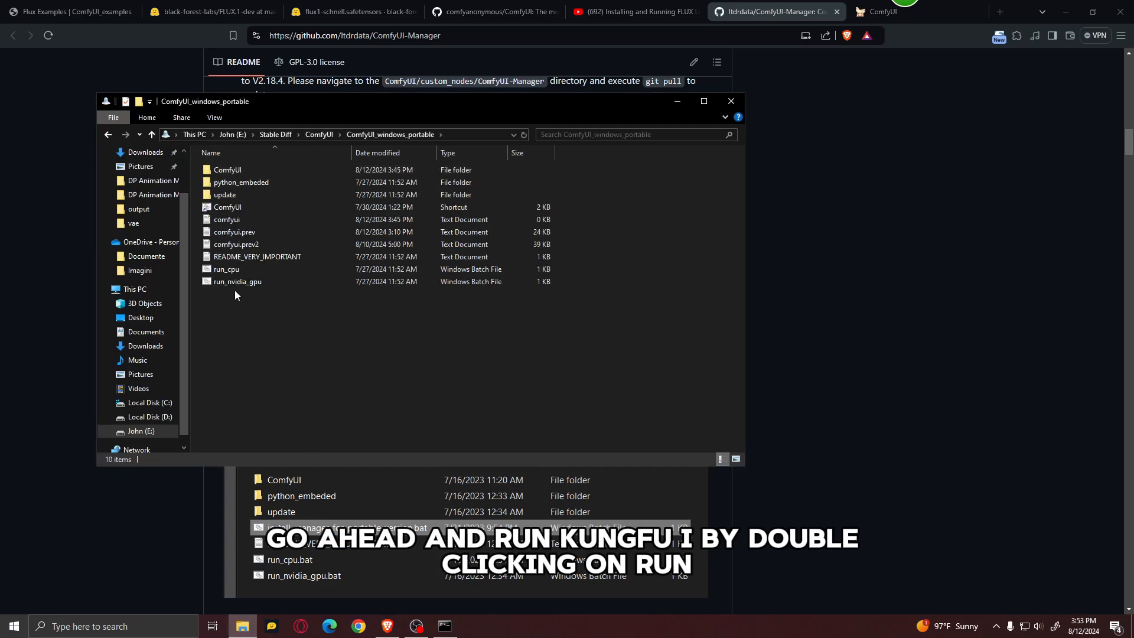
click(289, 280)
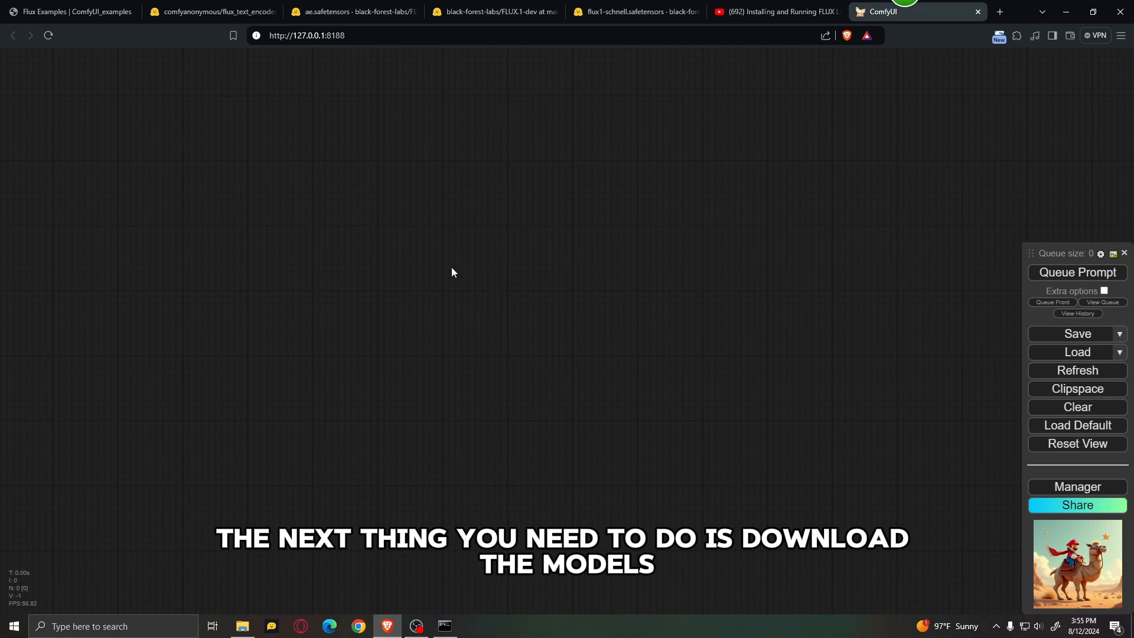
Step: Go to the regular full version files on the Flux Examples page and open the flux_text_encoders repository on Hugging Face
click(56, 6)
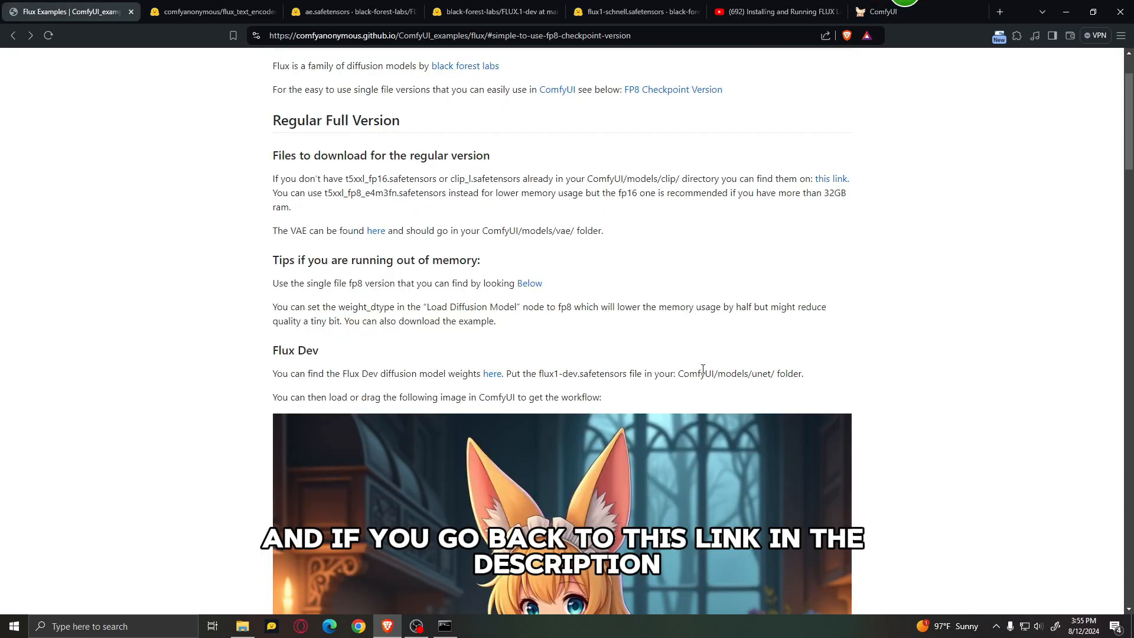
scroll(676, 332, up, 2)
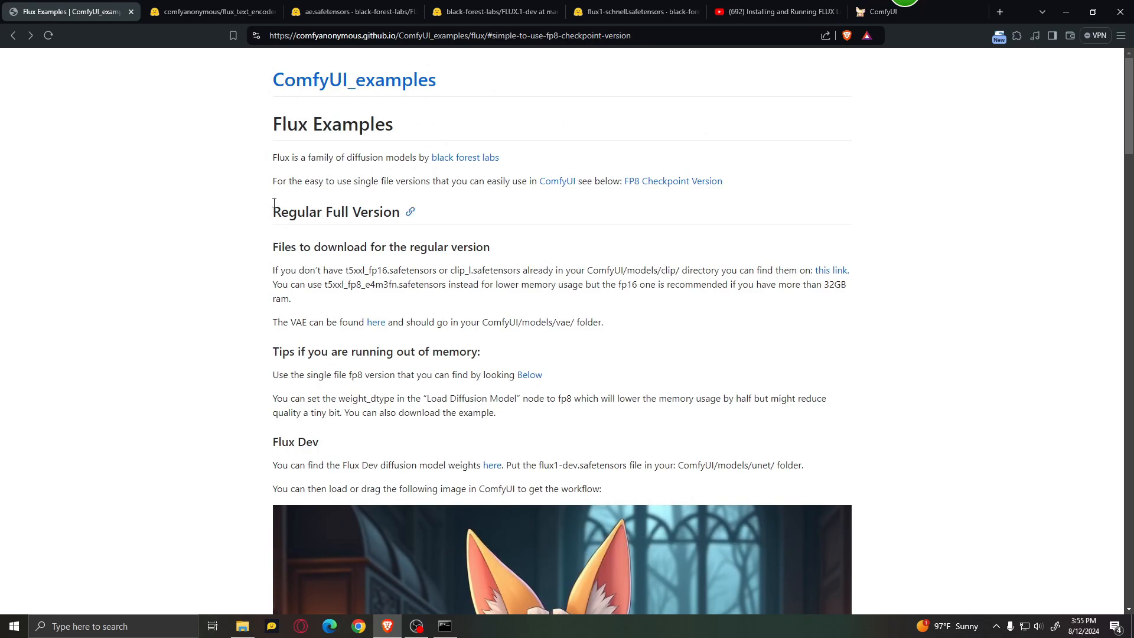
click(214, 11)
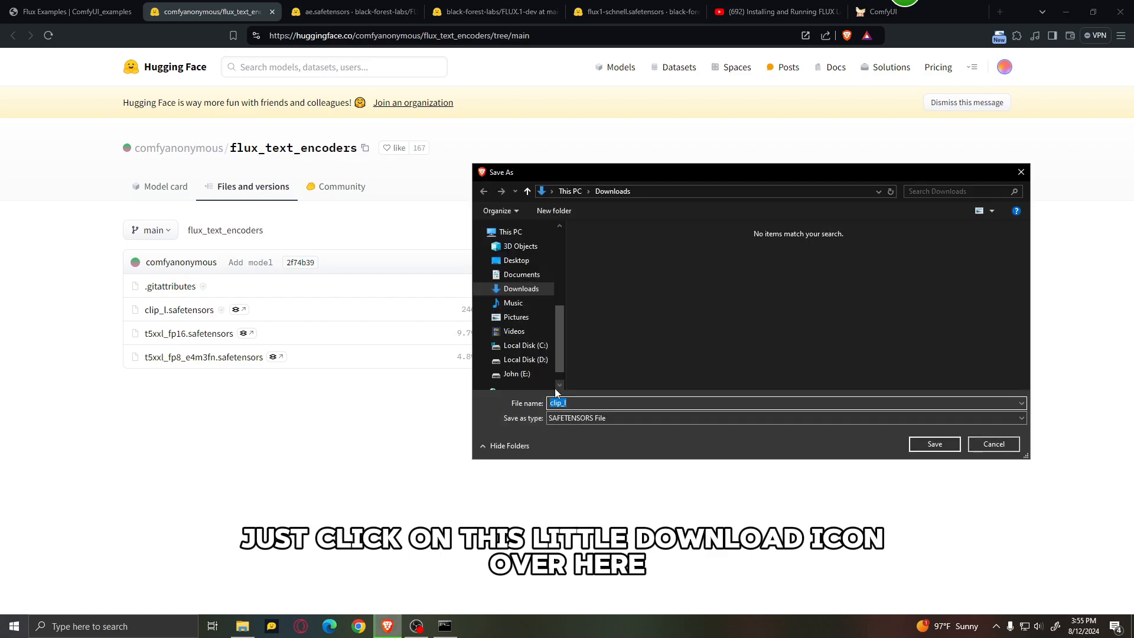
Step: Start saving clip_l.safetensors, browse to the portable ComfyUI's models\clip folder on the E: drive, and cancel the save
click(524, 357)
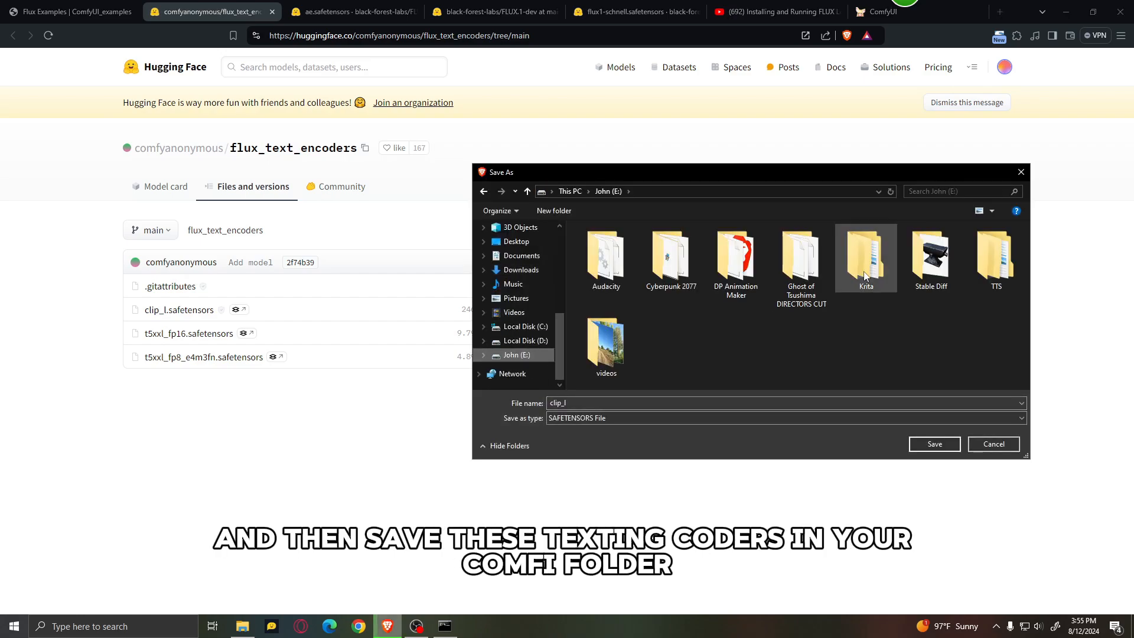
click(928, 258)
double_click(936, 260)
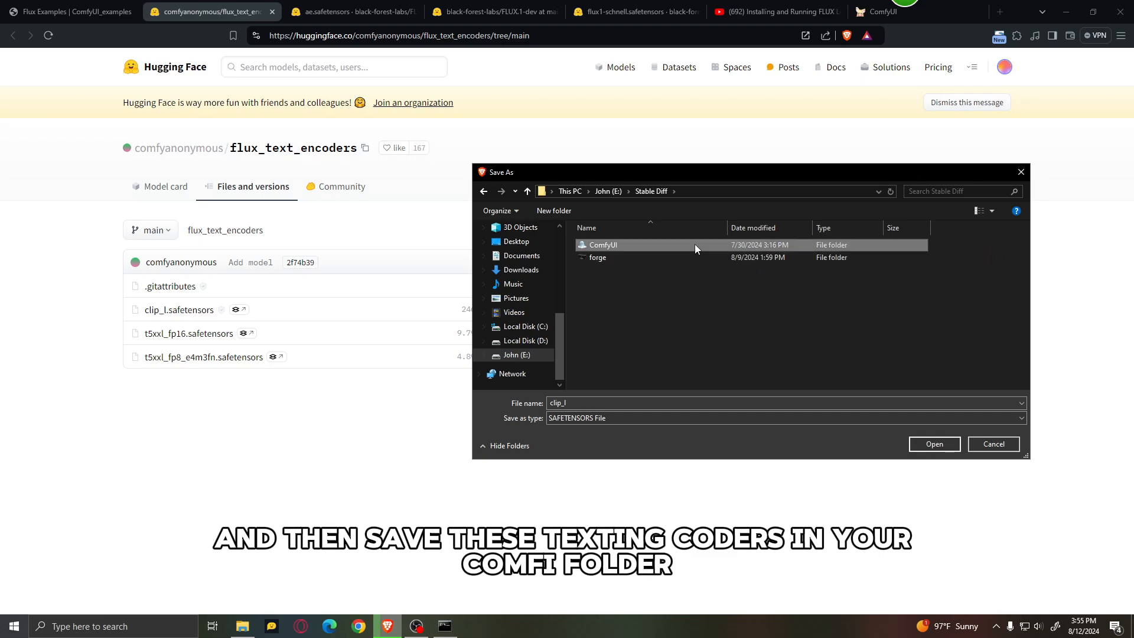
double_click(695, 243)
double_click(658, 243)
double_click(652, 244)
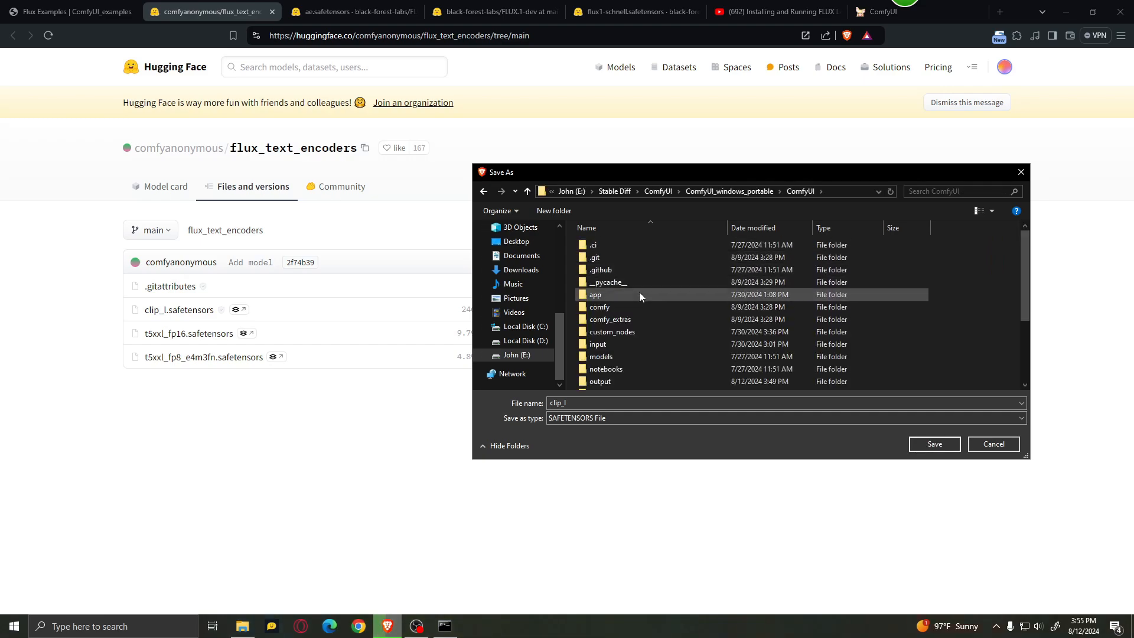
scroll(647, 310, down, 1)
double_click(636, 321)
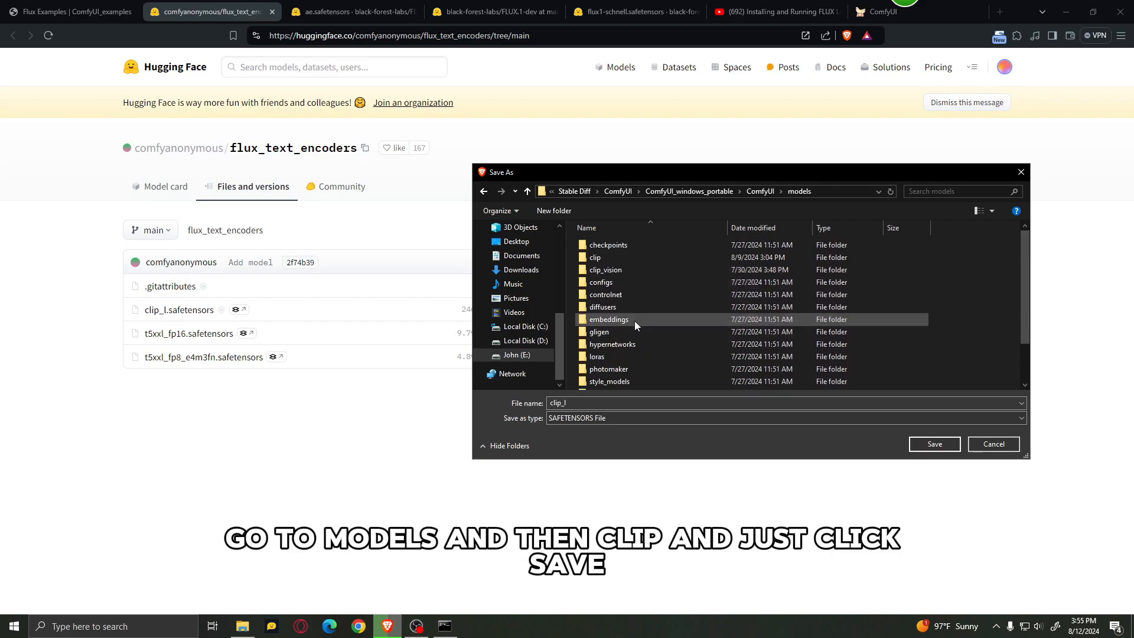
click(637, 257)
double_click(638, 257)
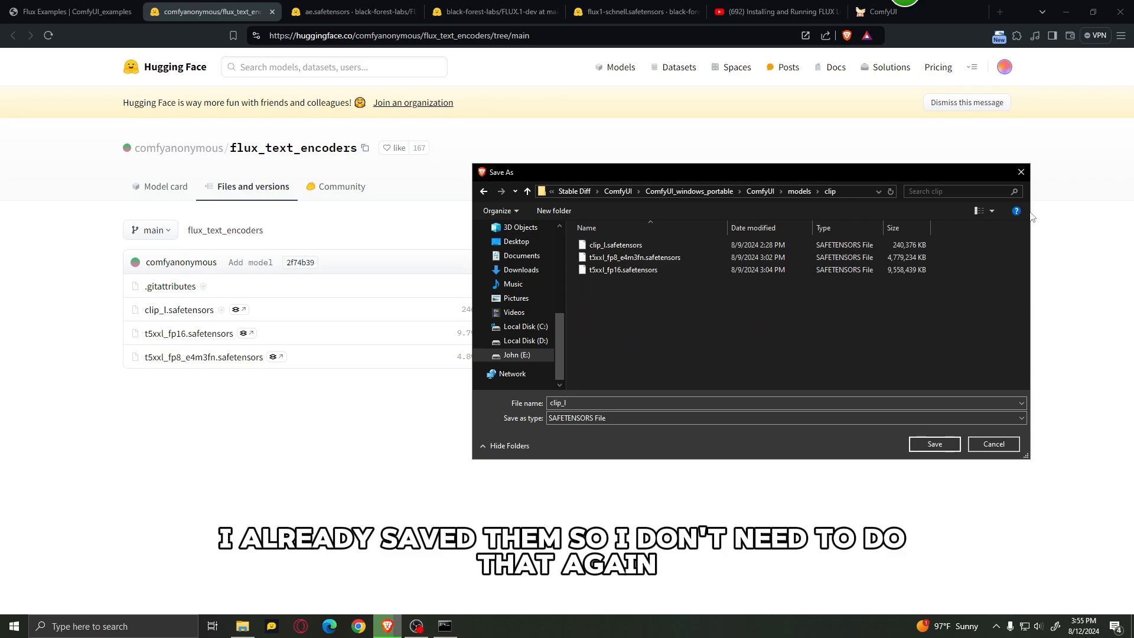
click(1022, 173)
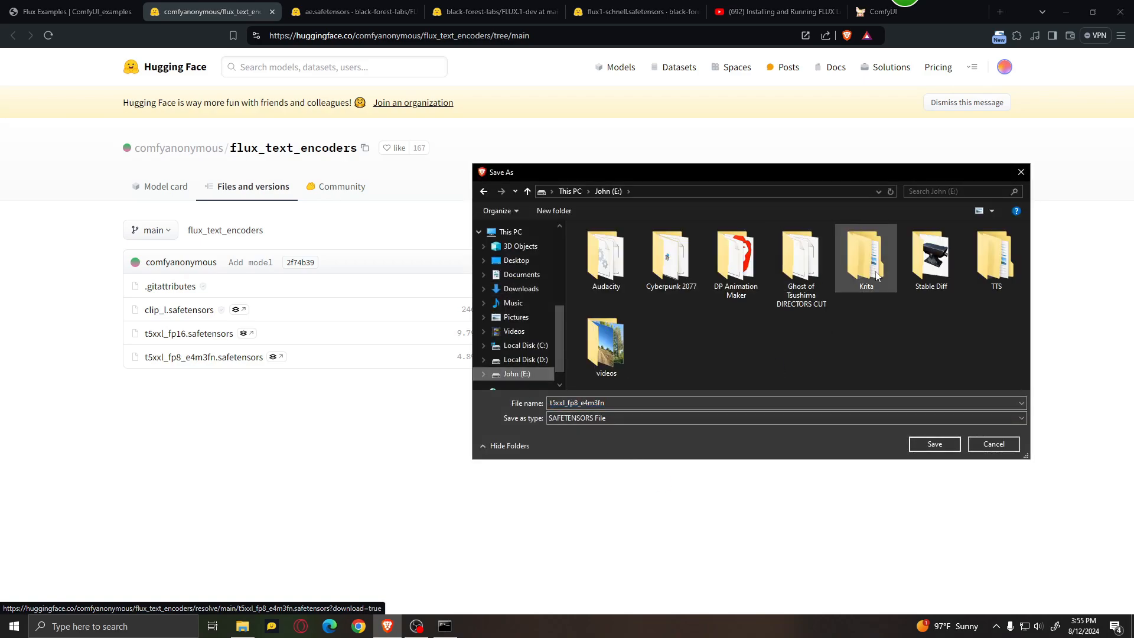
Step: Browse to the ComfyUI models\clip folder as the save location for t5xxl_fp8_e4m3fn.safetensors, and cancel the save
double_click(928, 253)
double_click(610, 245)
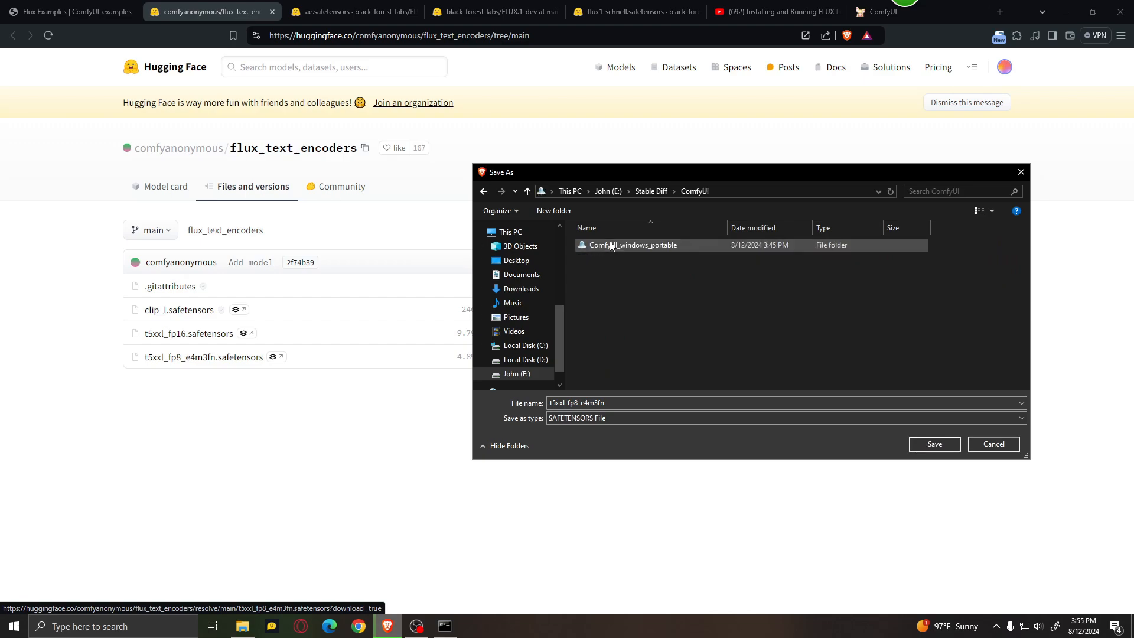
double_click(610, 244)
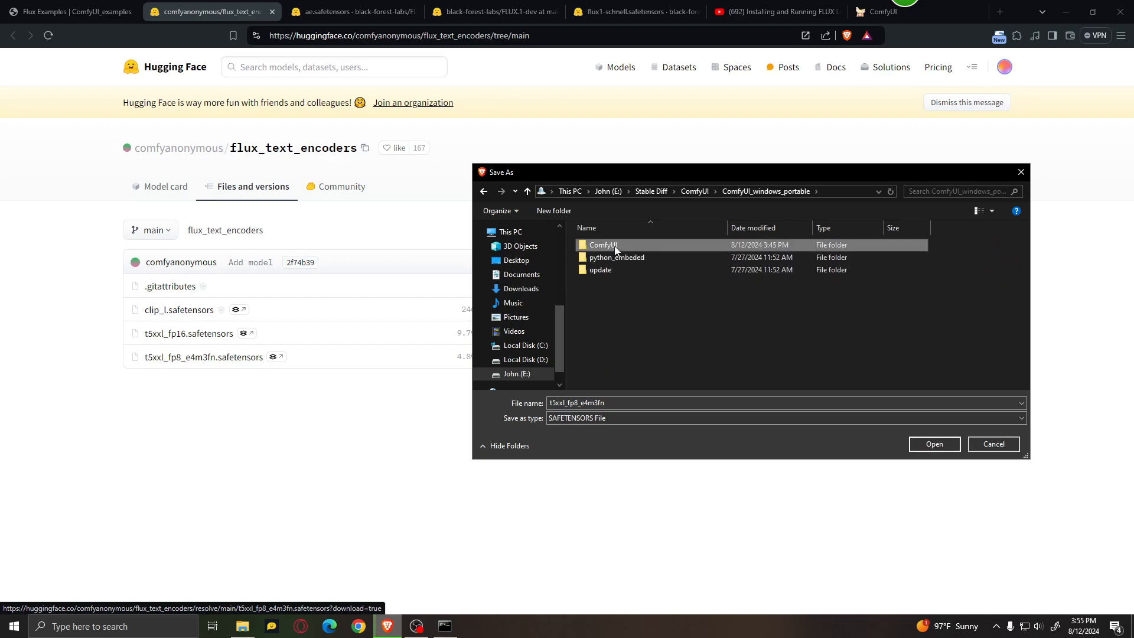
double_click(614, 249)
scroll(626, 301, down, 2)
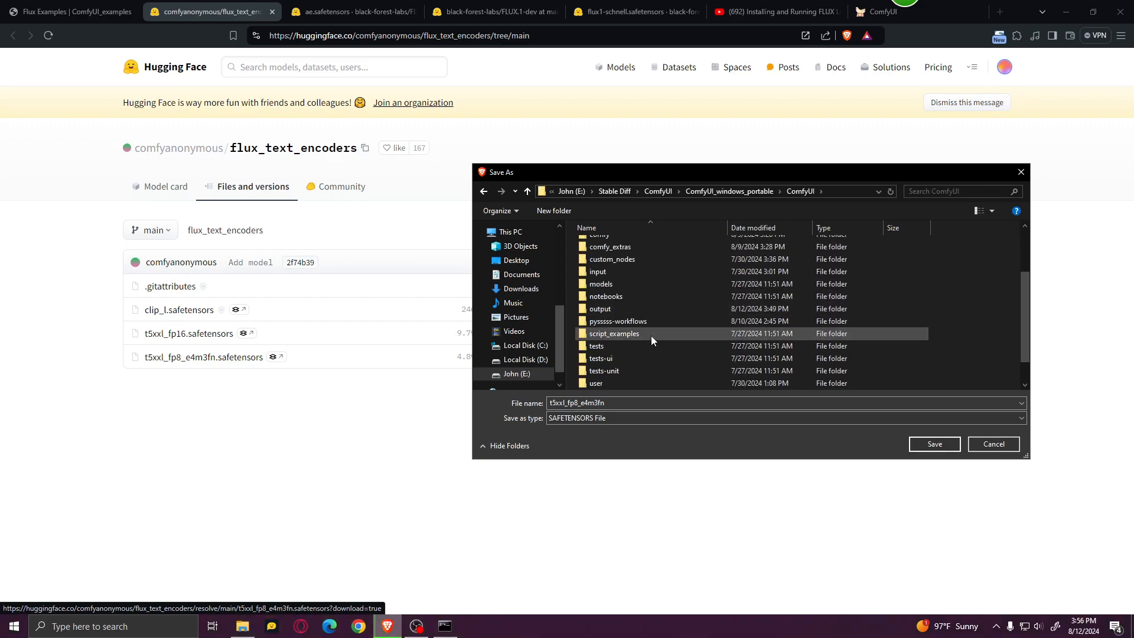
double_click(621, 285)
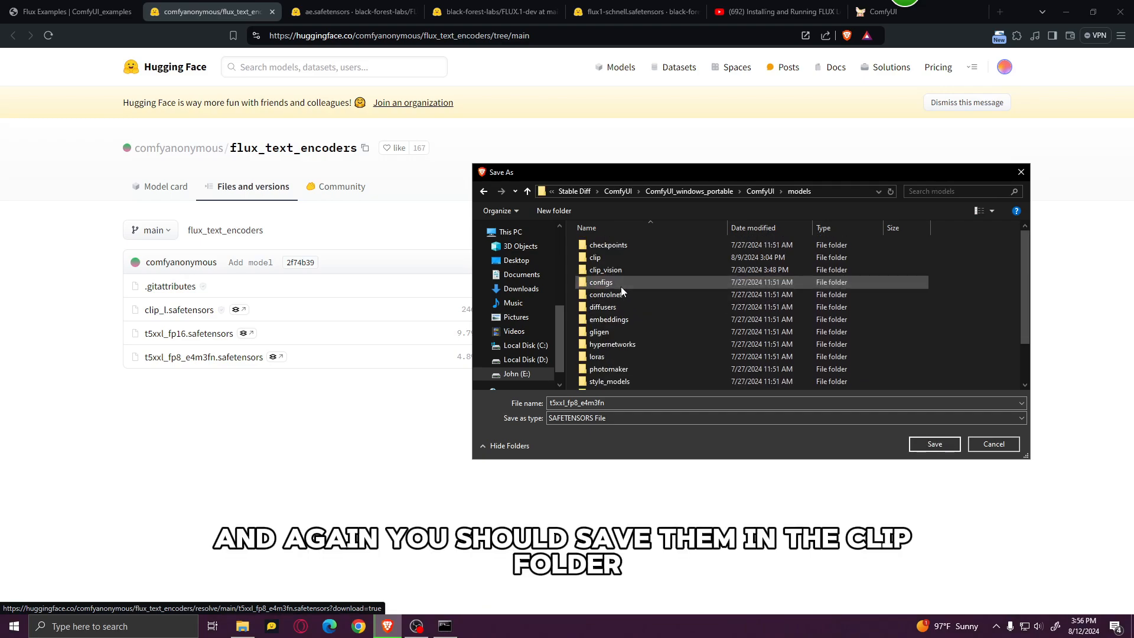
double_click(613, 258)
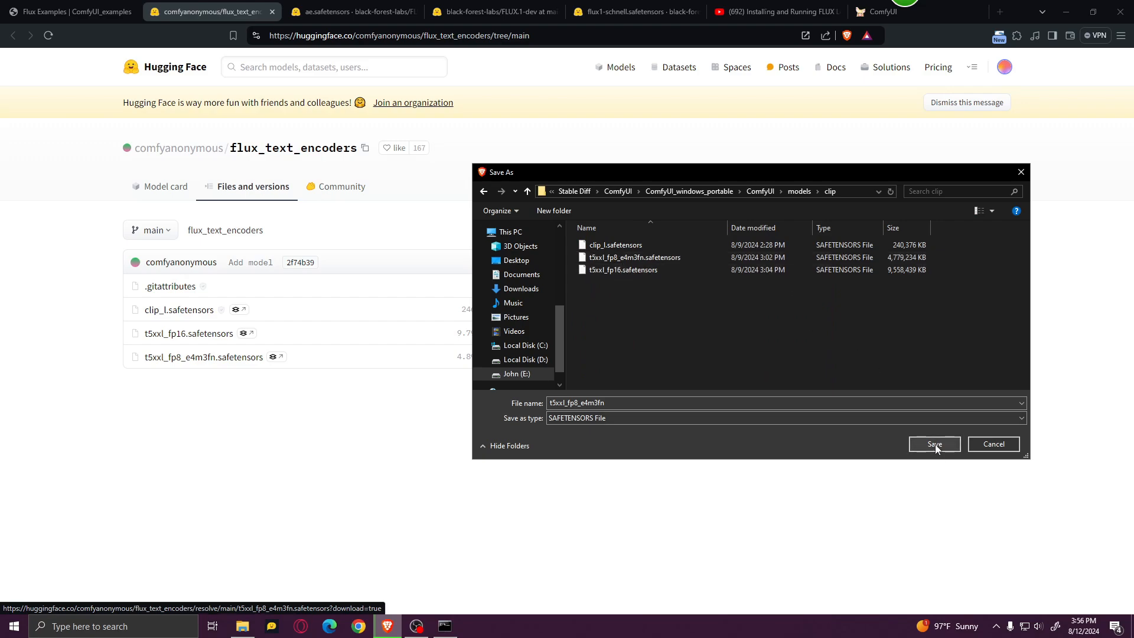
click(1021, 172)
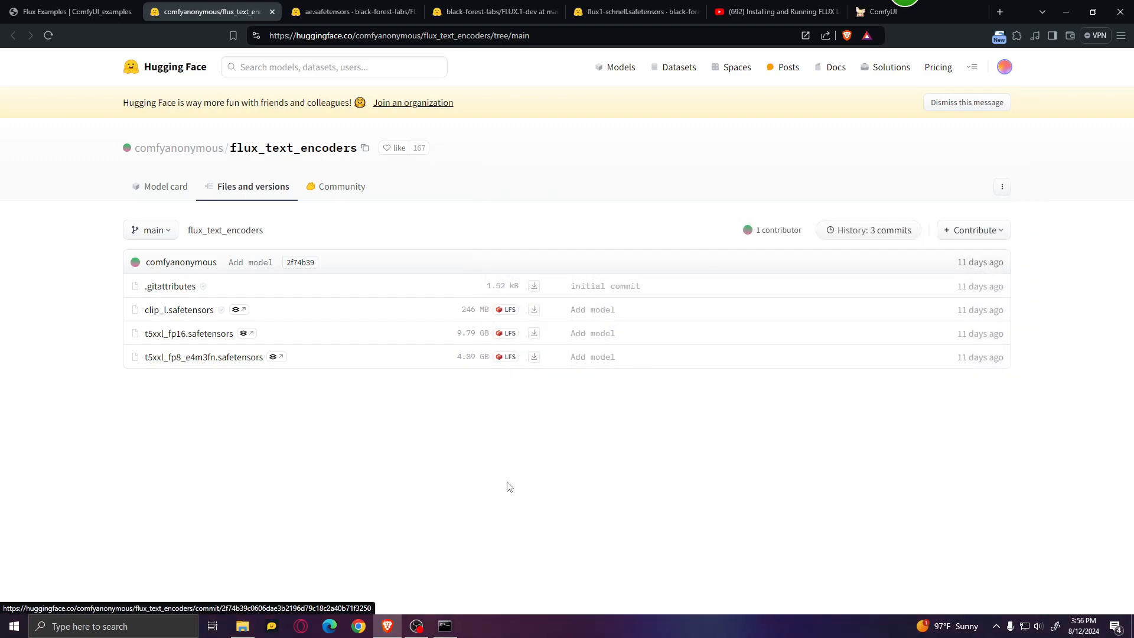
Step: Start saving ae.safetensors from the FLUX.1-schnell repository, browse to the ComfyUI models\vae folder on the E: drive, and cancel the save
click(272, 11)
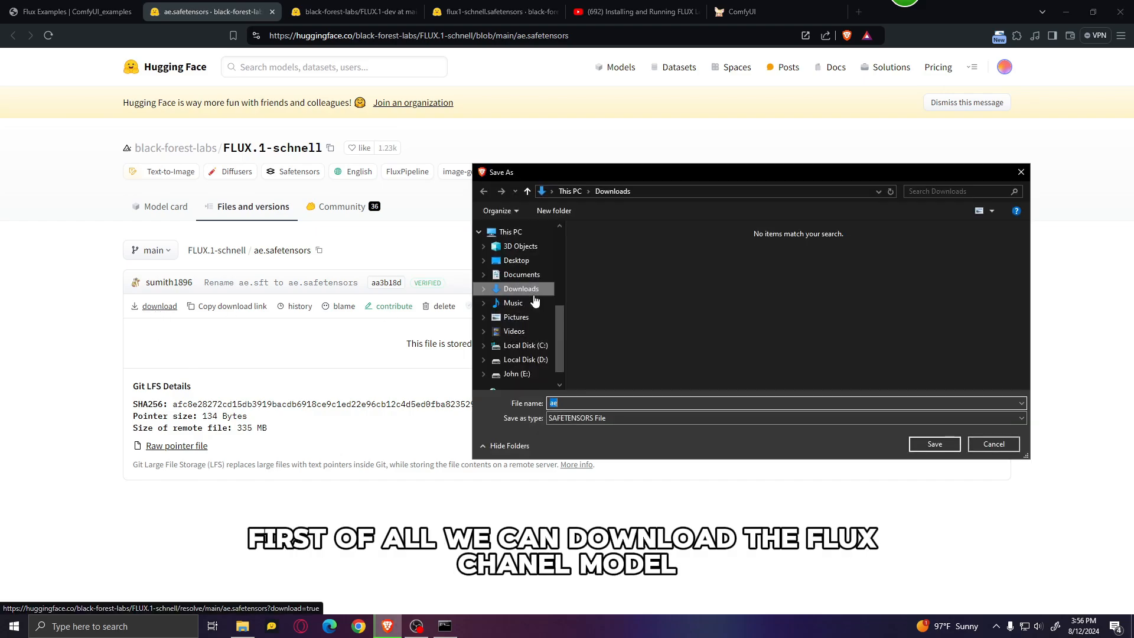
click(516, 374)
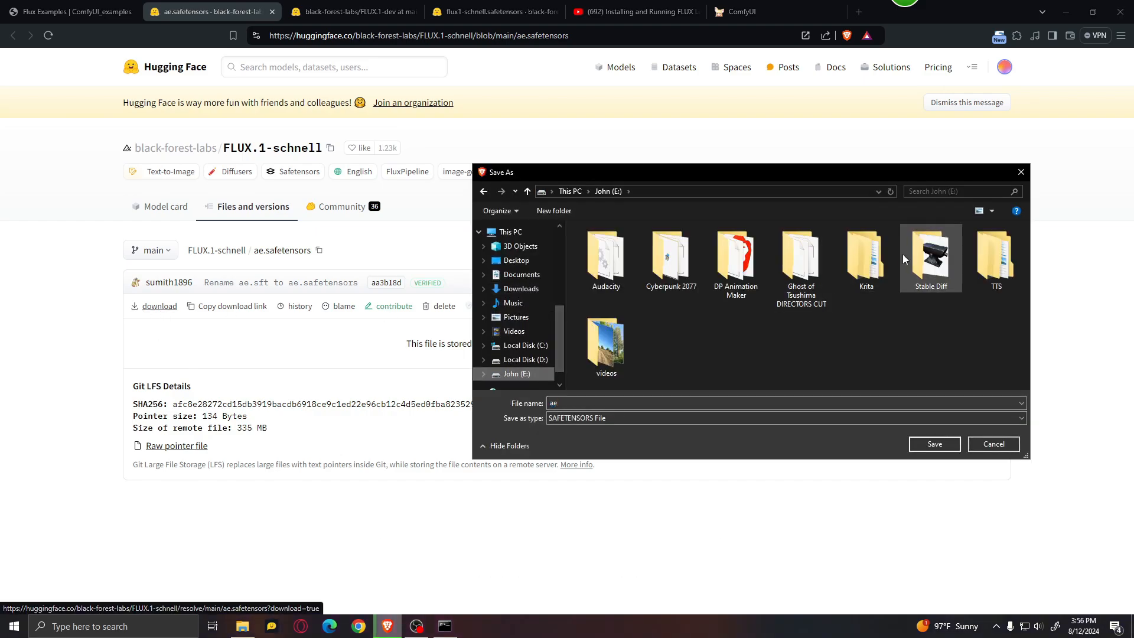
double_click(929, 248)
double_click(618, 244)
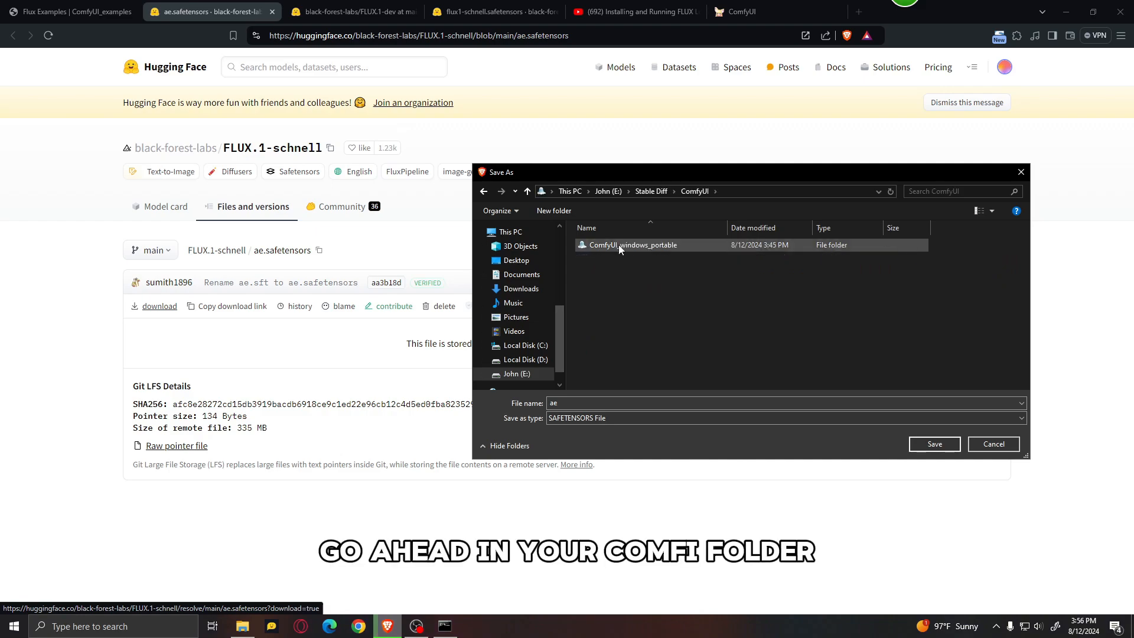
double_click(618, 245)
double_click(619, 243)
scroll(623, 285, down, 3)
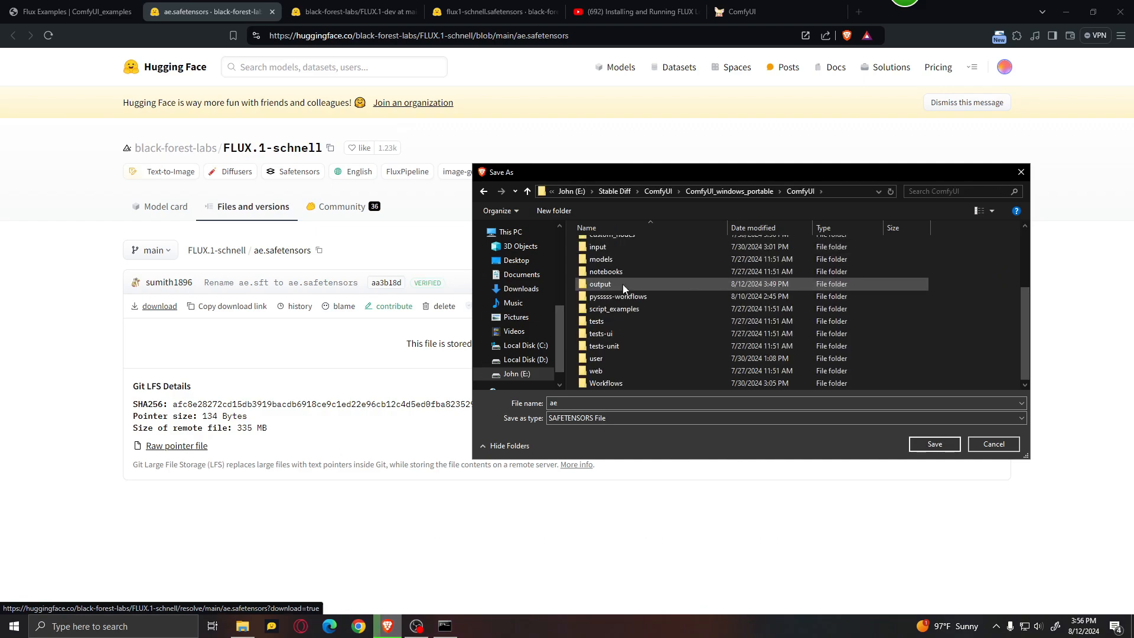
double_click(618, 258)
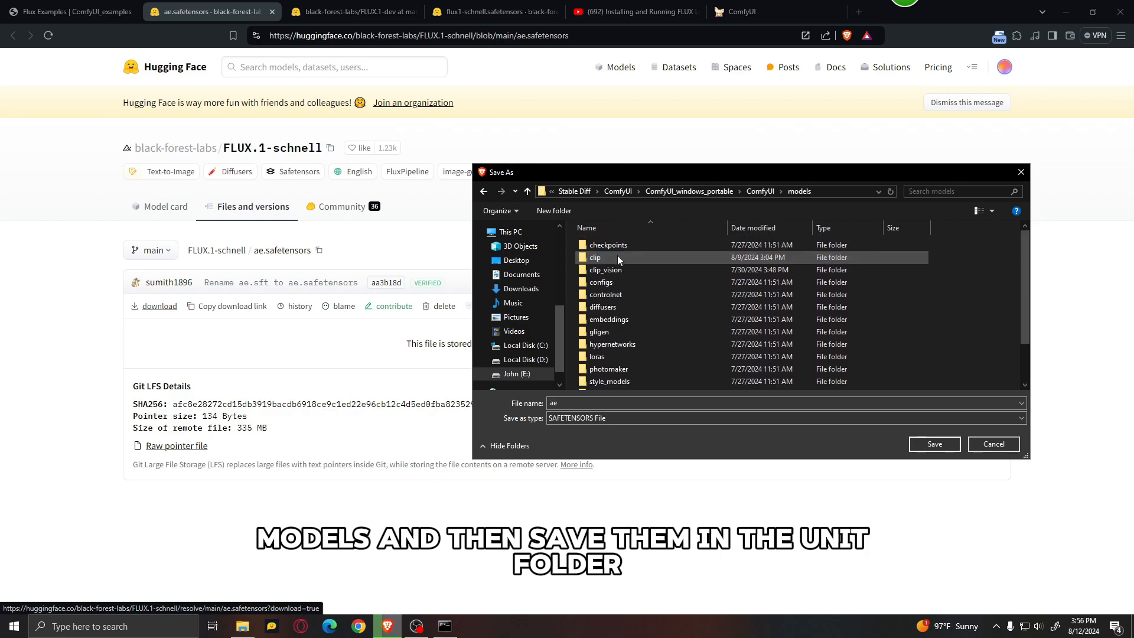
scroll(618, 296, down, 1)
double_click(608, 371)
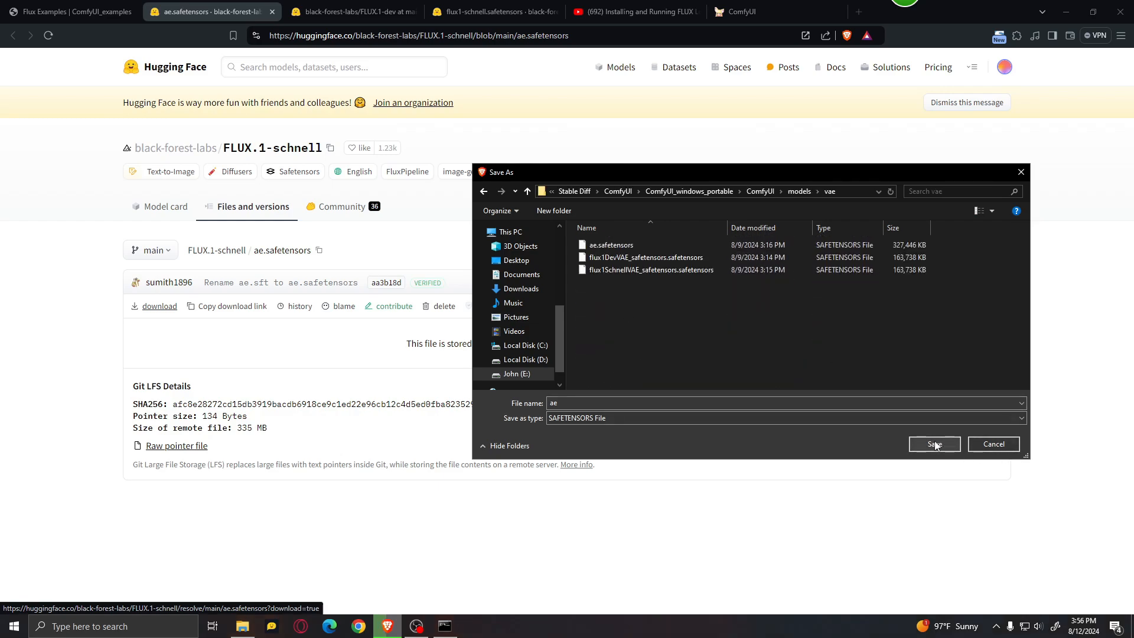
click(994, 444)
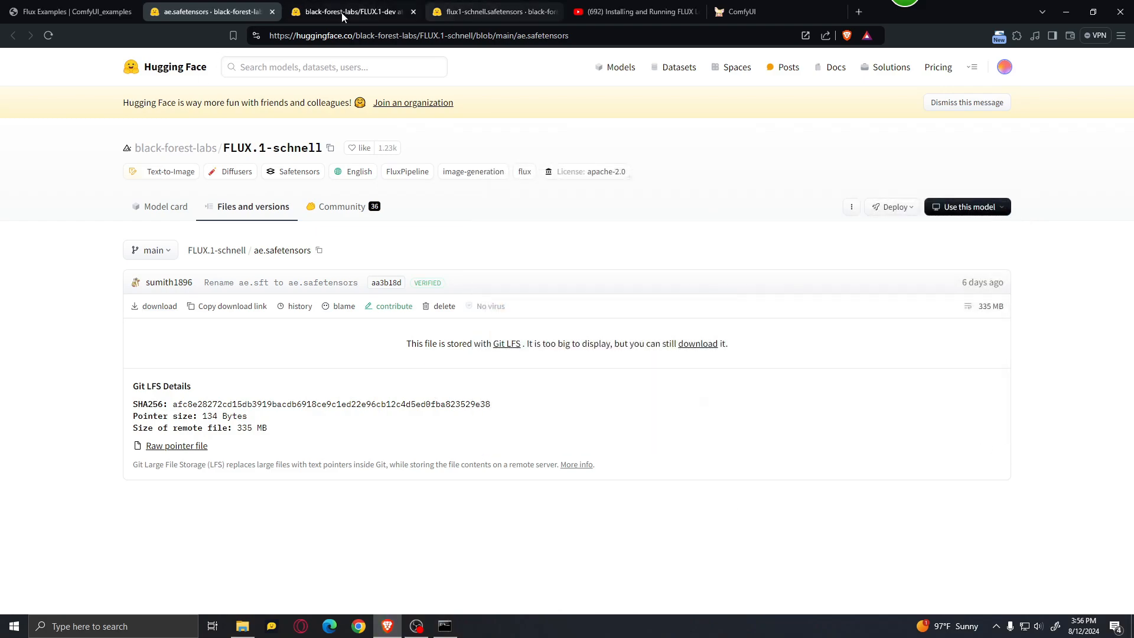
Step: Start downloading flux1-dev.safetensors from the FLUX.1-dev repository and browse to the portable ComfyUI's models\unet folder as the save location
click(359, 7)
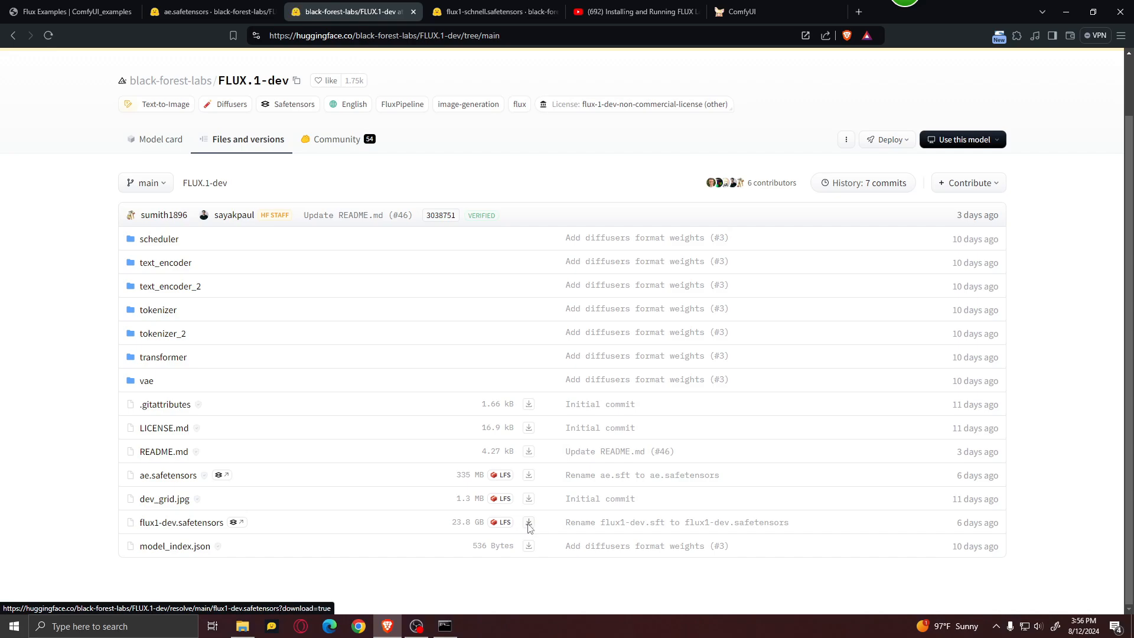
click(529, 523)
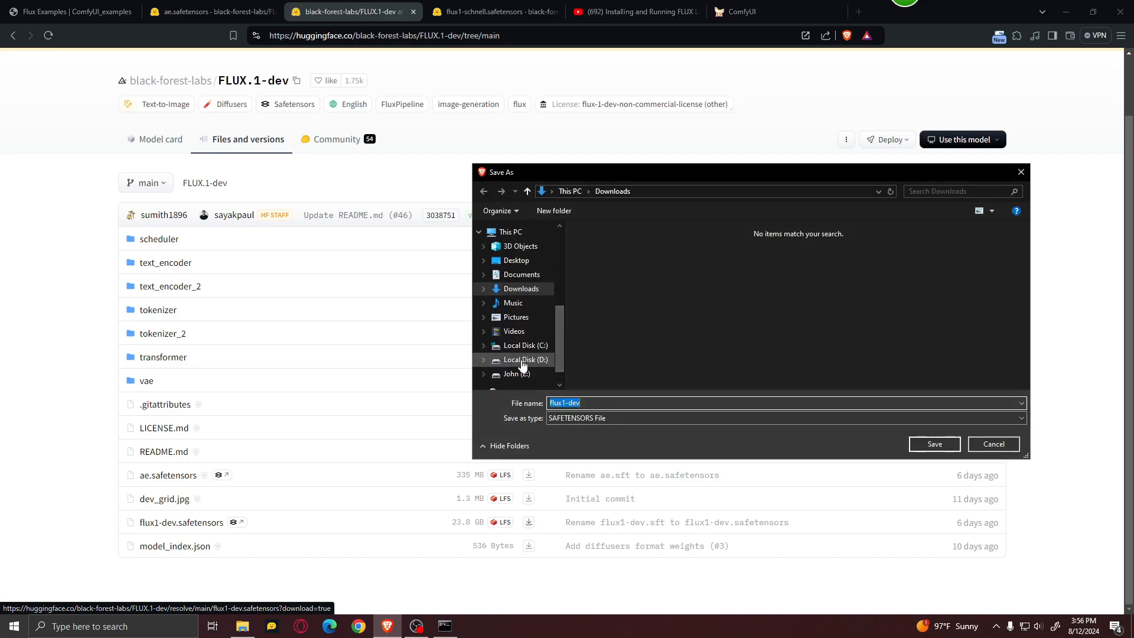
scroll(523, 364, down, 1)
click(517, 354)
double_click(921, 272)
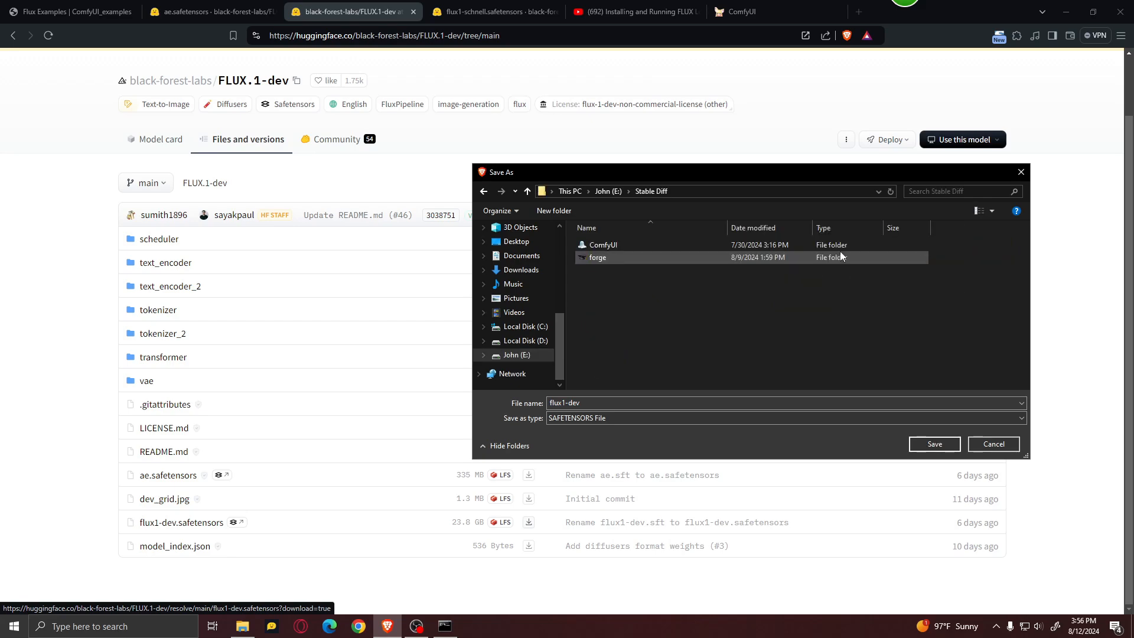
double_click(675, 243)
double_click(657, 245)
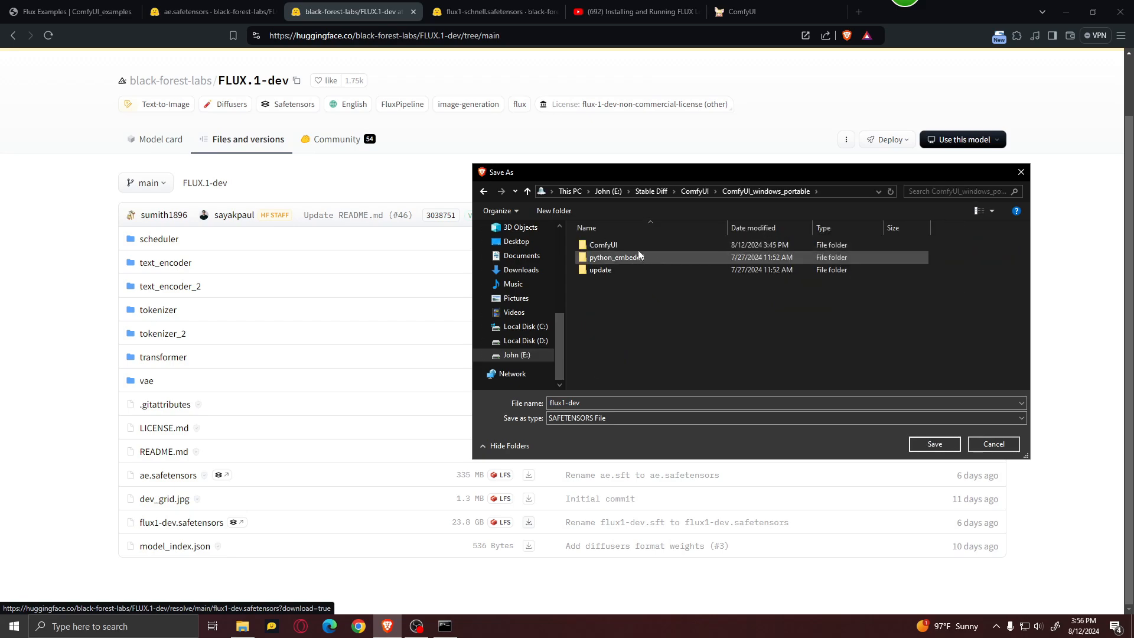
double_click(637, 245)
double_click(617, 346)
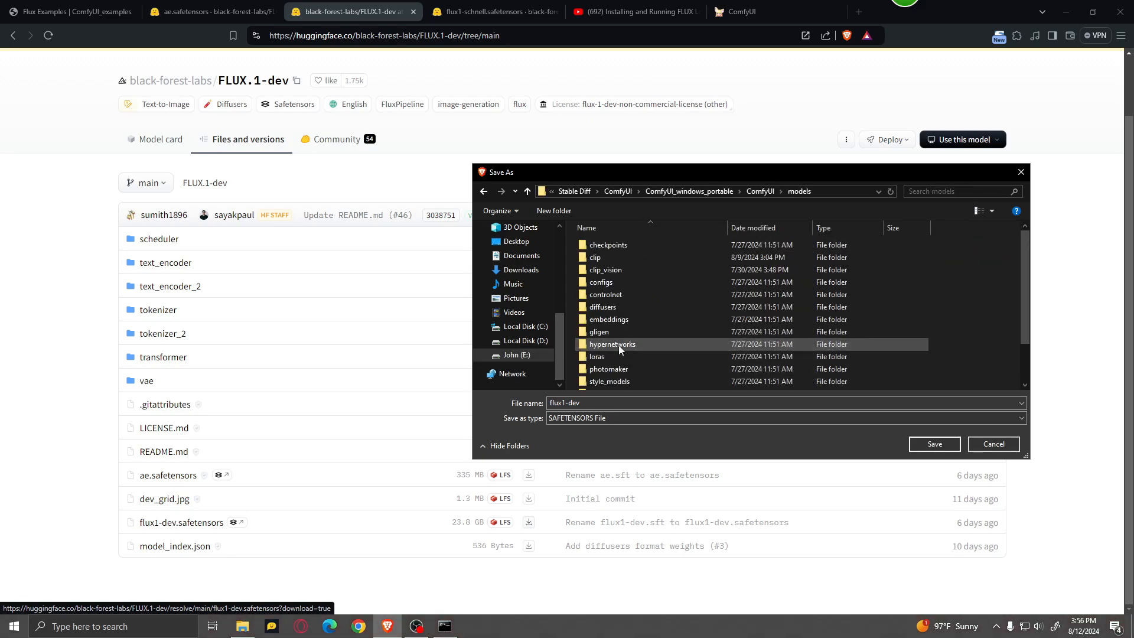
scroll(620, 337, down, 1)
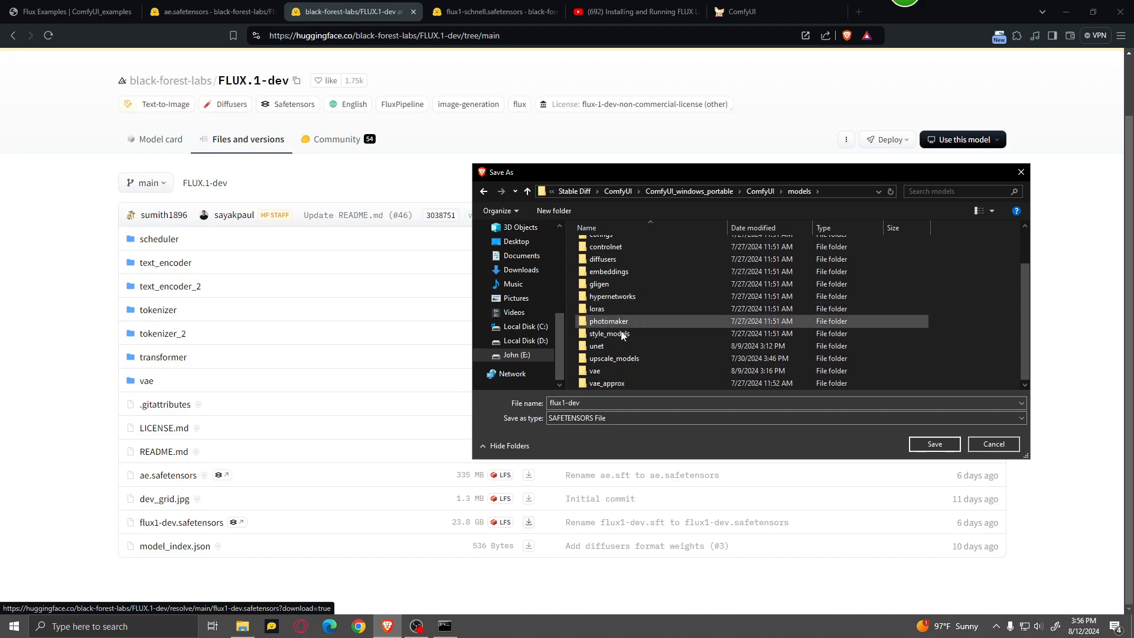
scroll(621, 335, up, 2)
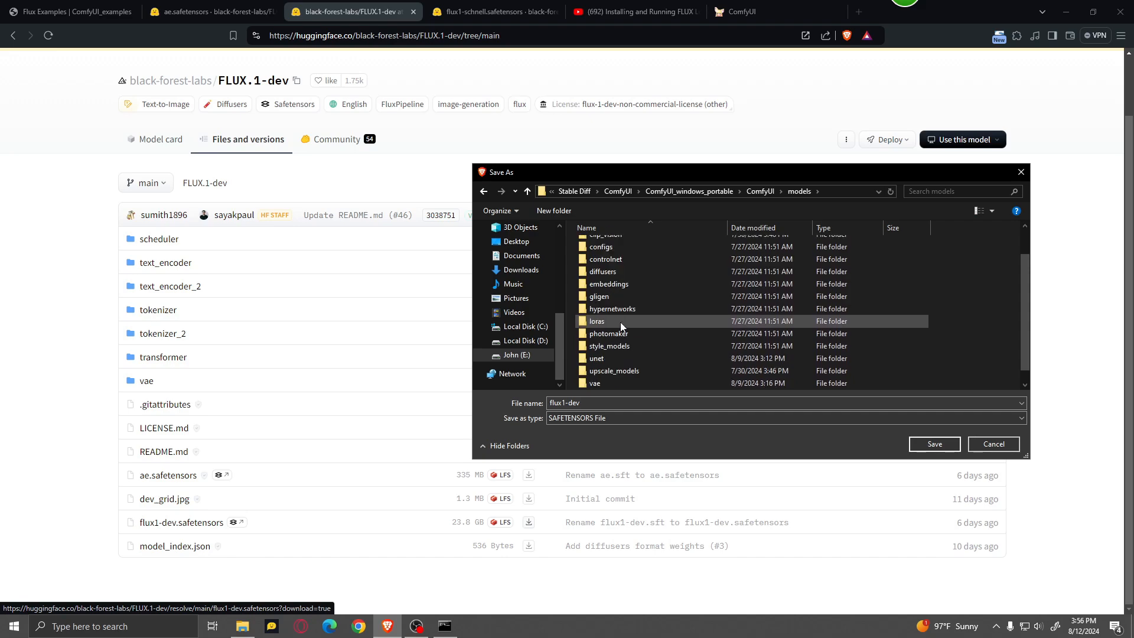
scroll(620, 321, down, 1)
click(616, 344)
double_click(617, 347)
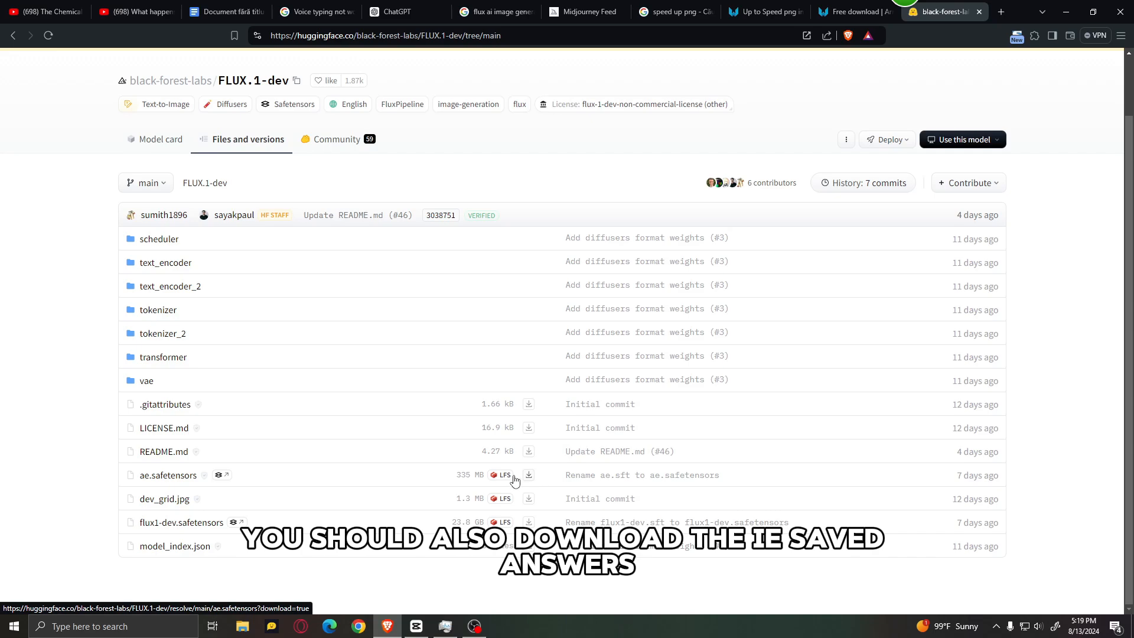
Step: Start saving ae.safetensors from the FLUX.1-dev repository, browse to the ComfyUI models\vae folder, and cancel the save
click(541, 472)
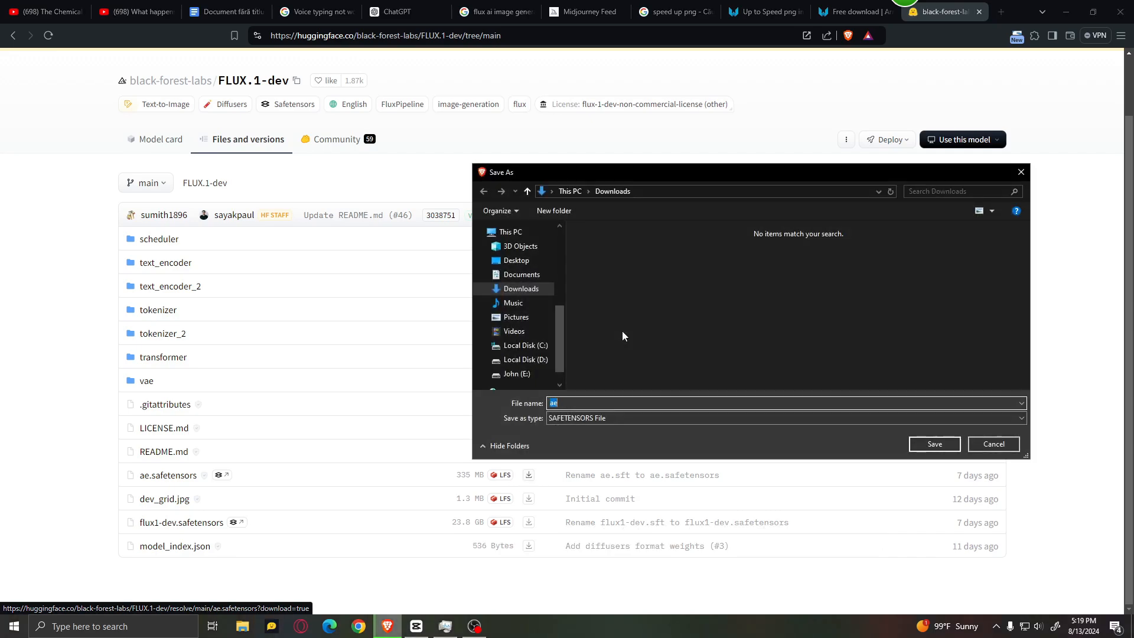
click(519, 355)
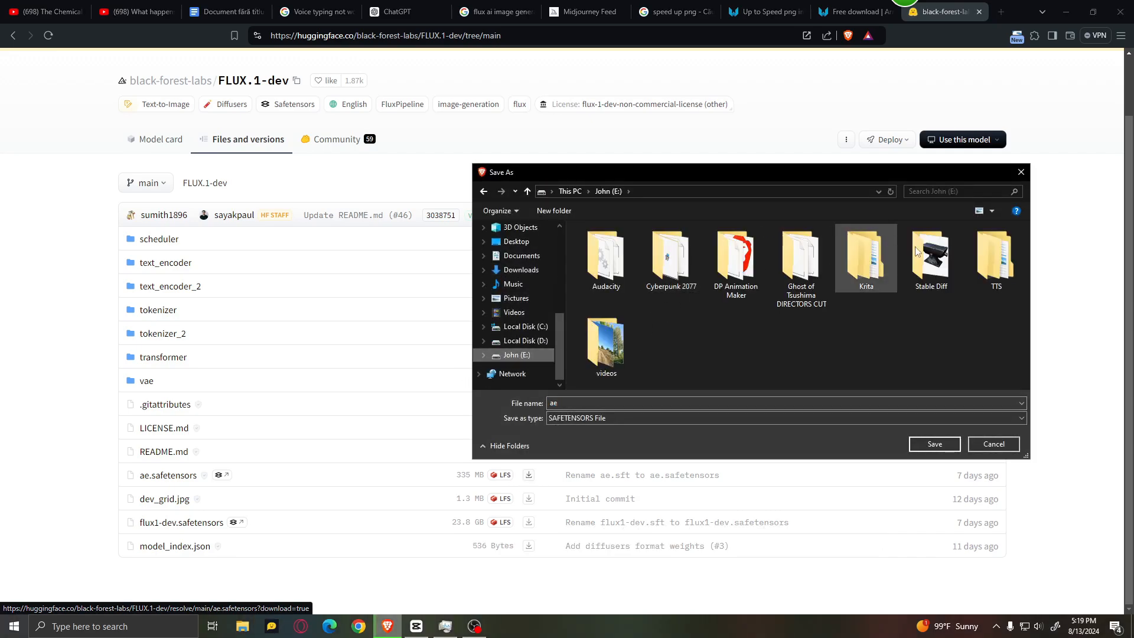
double_click(931, 258)
double_click(703, 242)
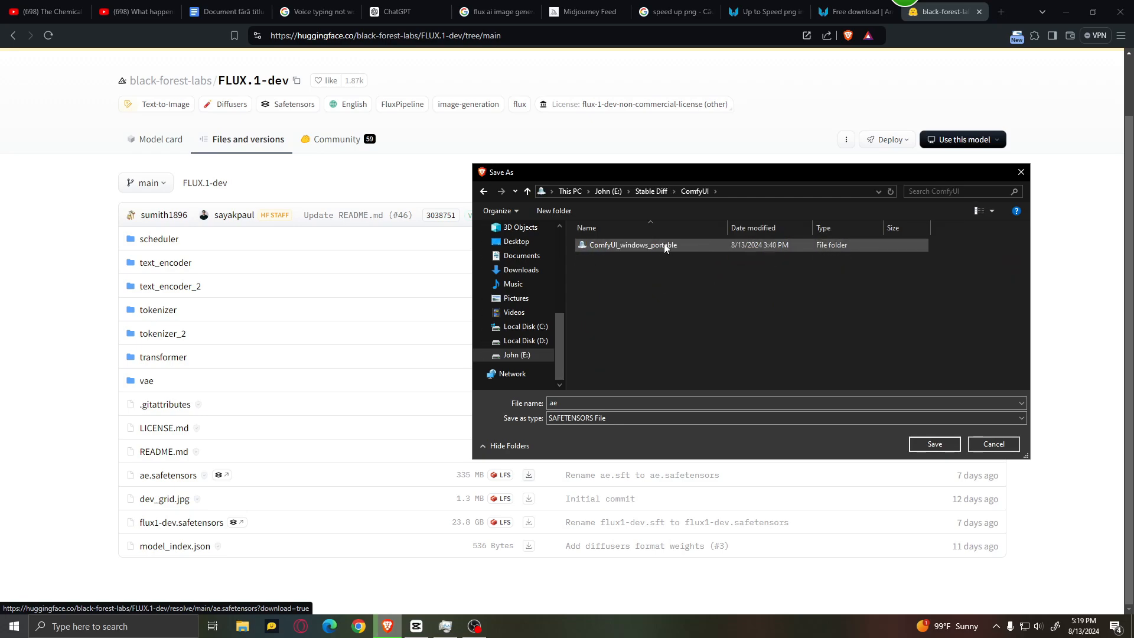
double_click(664, 243)
double_click(655, 246)
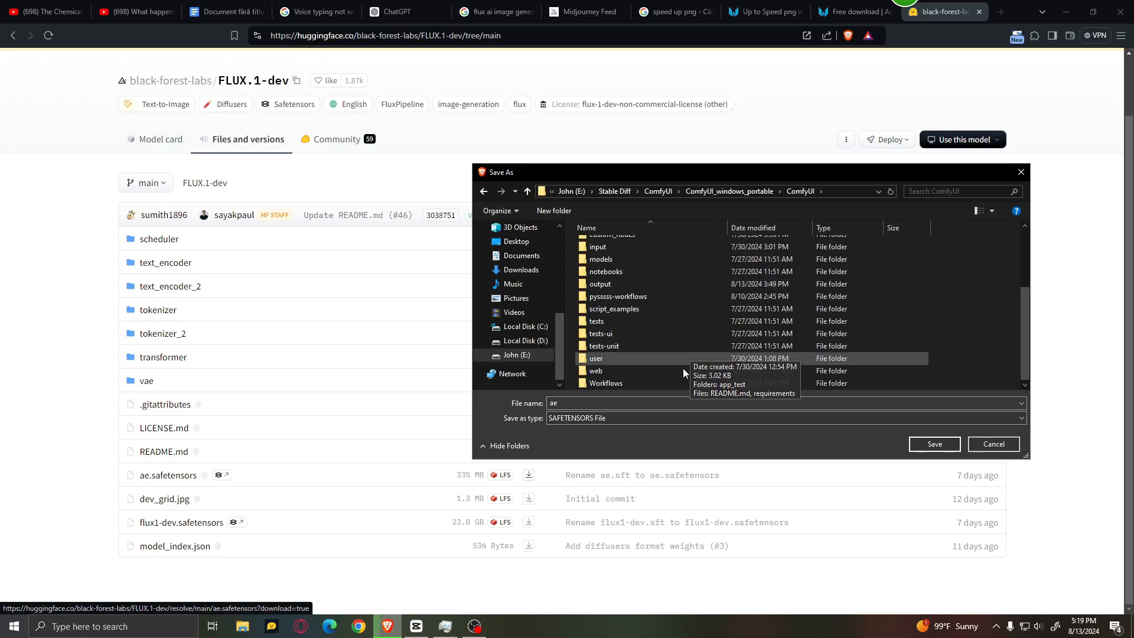
scroll(648, 345, down, 1)
scroll(646, 315, up, 1)
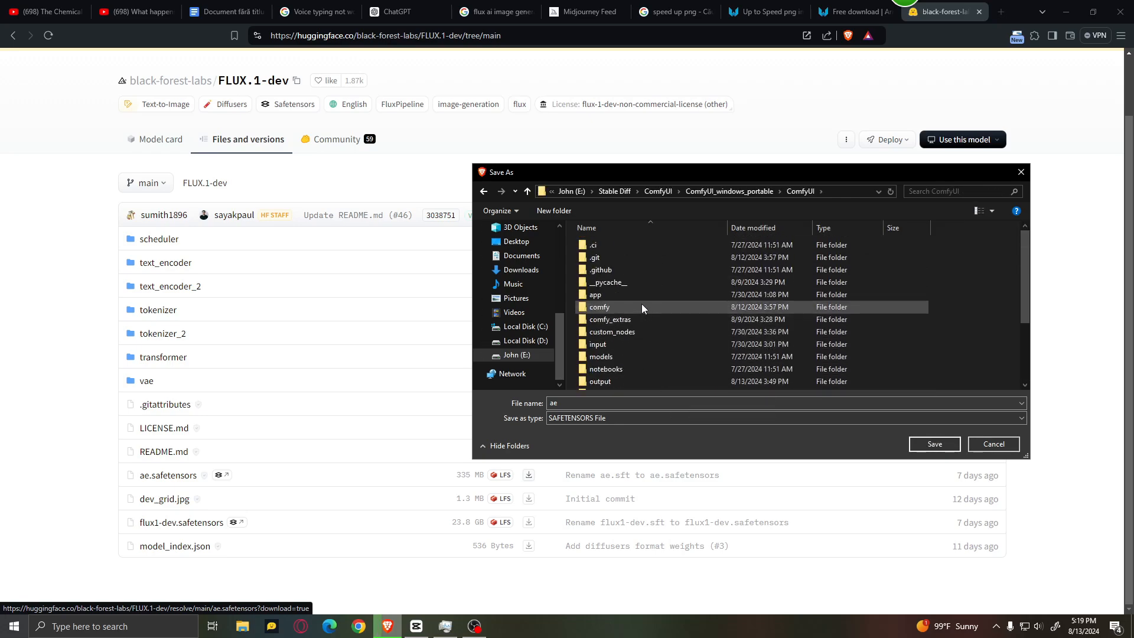
double_click(630, 354)
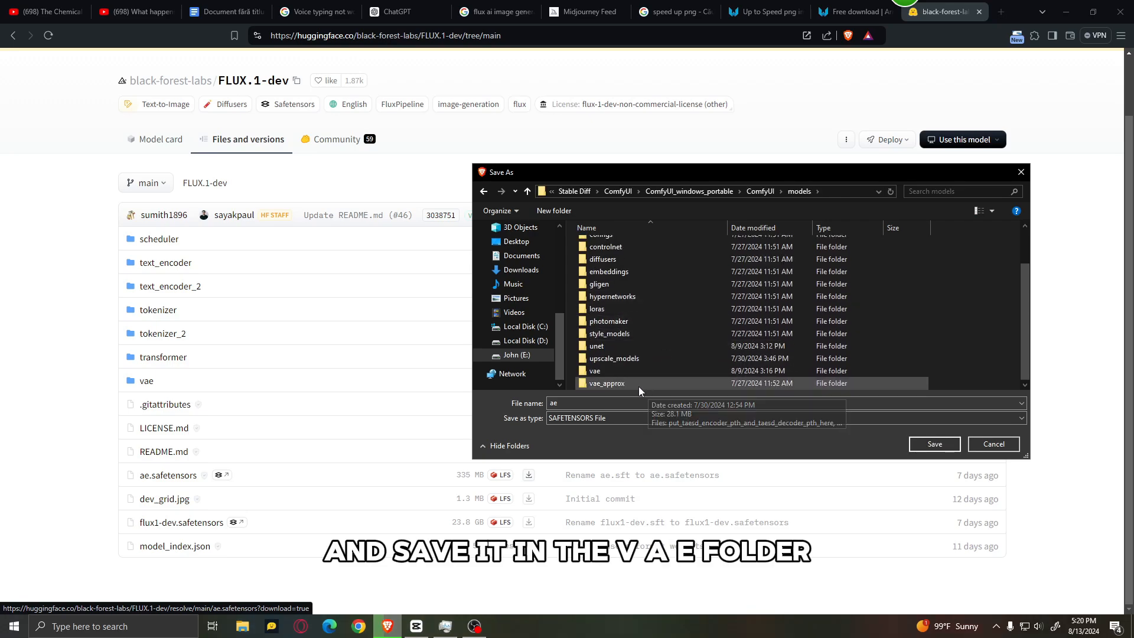
scroll(639, 386, down, 1)
double_click(616, 368)
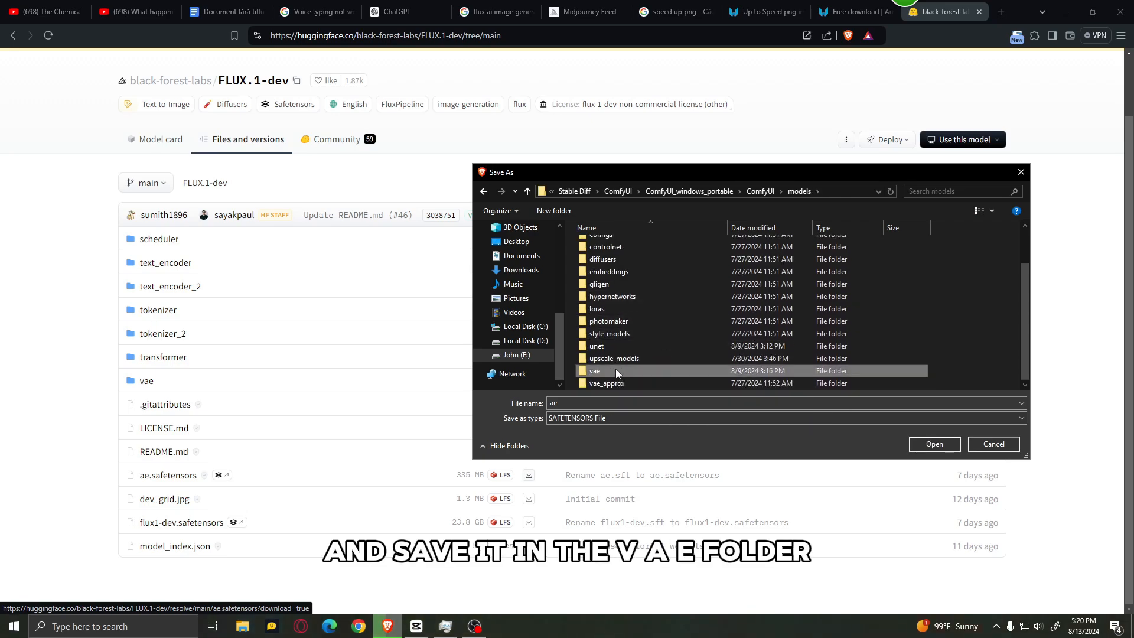
click(1022, 175)
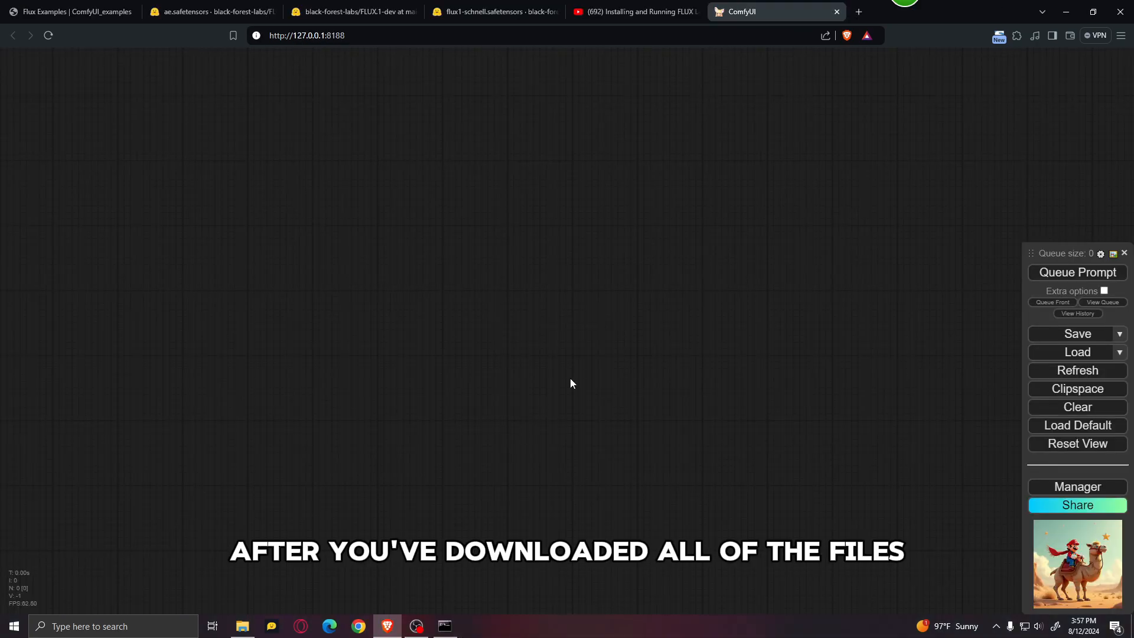
Step: Load the Flux Dev workflow into ComfyUI from the example image under Flux Dev on the Flux Examples page
click(65, 11)
scroll(516, 362, down, 3)
scroll(563, 406, down, 1)
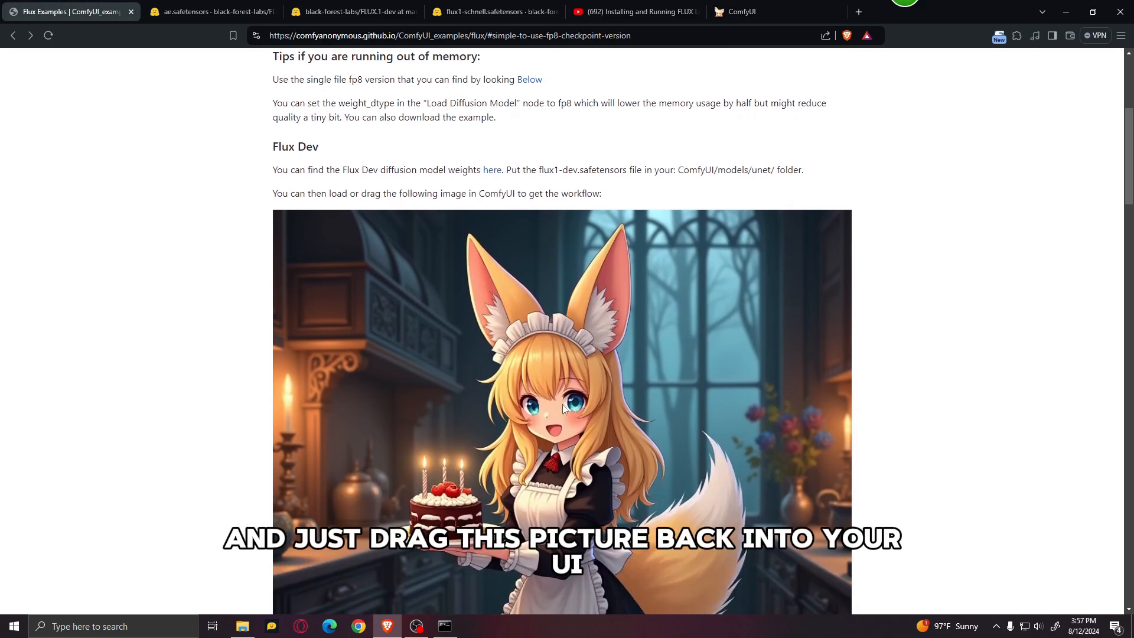
drag(467, 441, 567, 349)
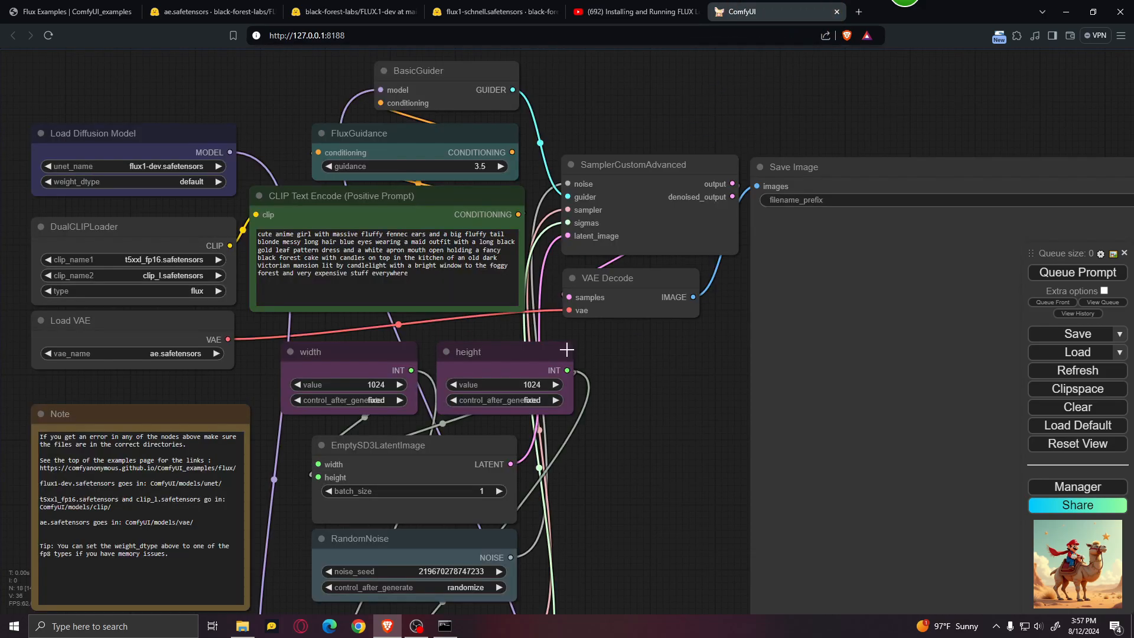
Step: Run Update All in the ComfyUI Manager to update ComfyUI and its custom nodes
scroll(637, 392, down, 3)
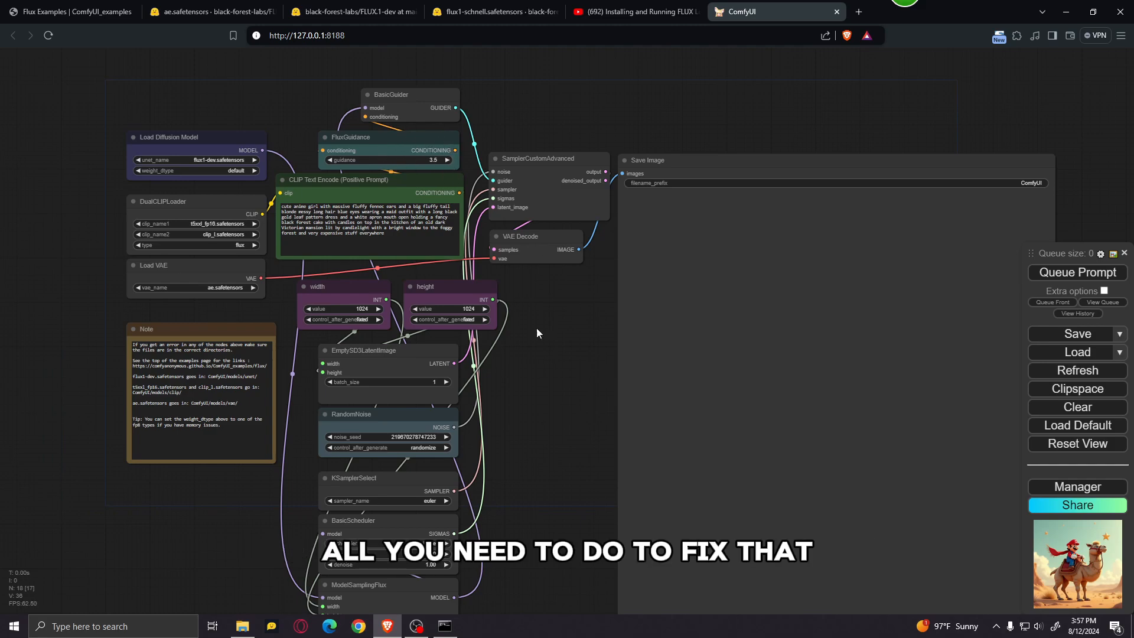
click(1078, 487)
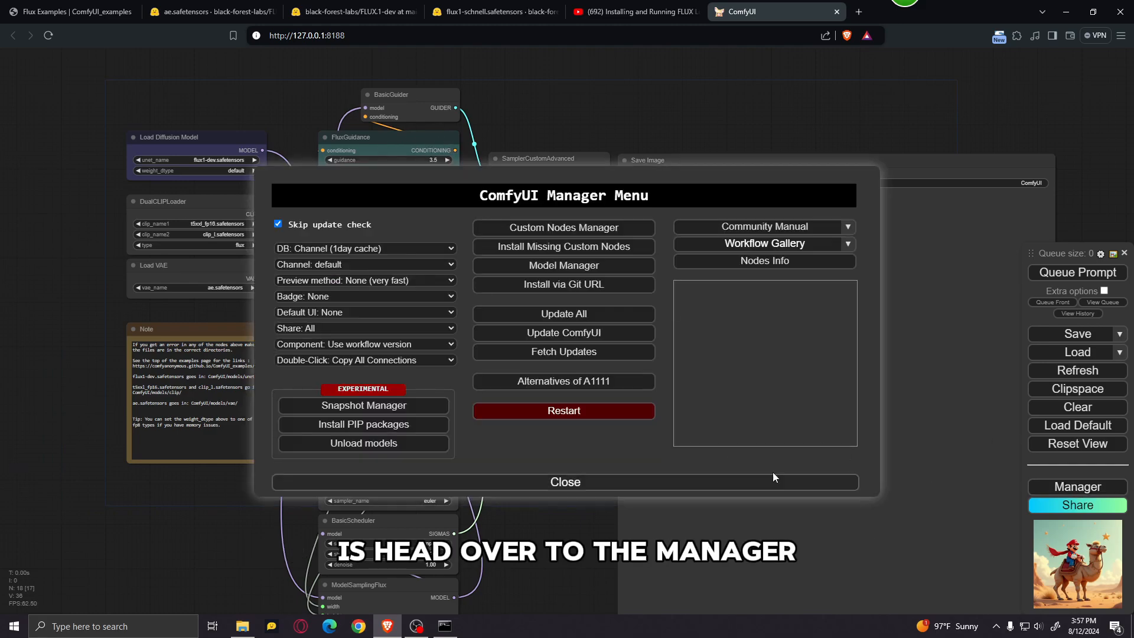
click(614, 314)
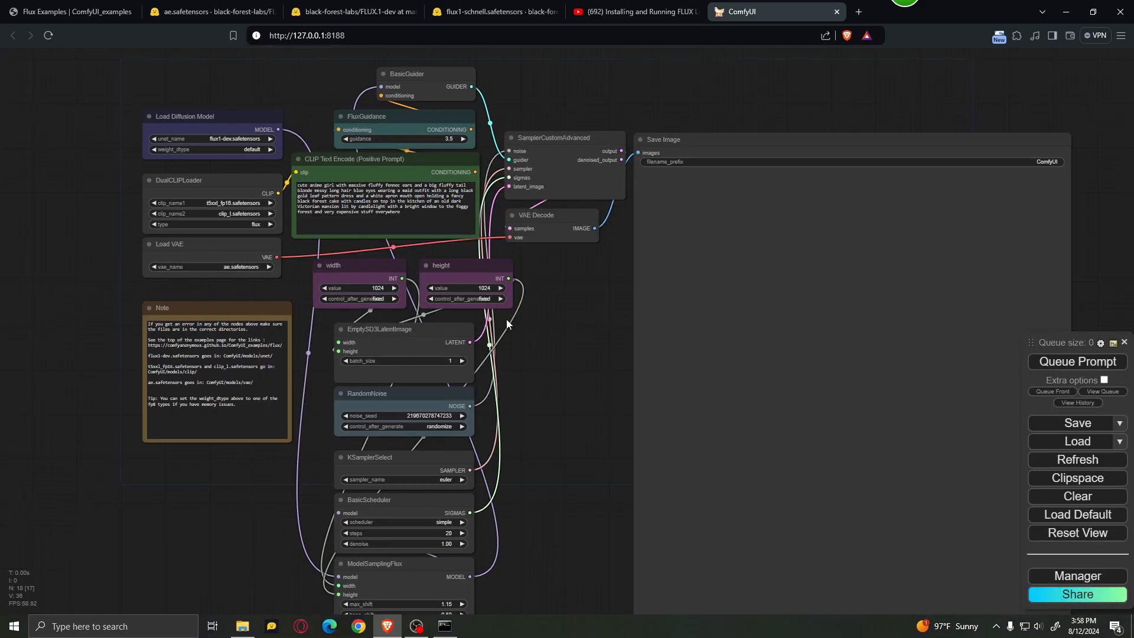
Step: Set unet_name in the Load Diffusion Model node to flux1-dev-fp8.safetensors
scroll(559, 298, up, 3)
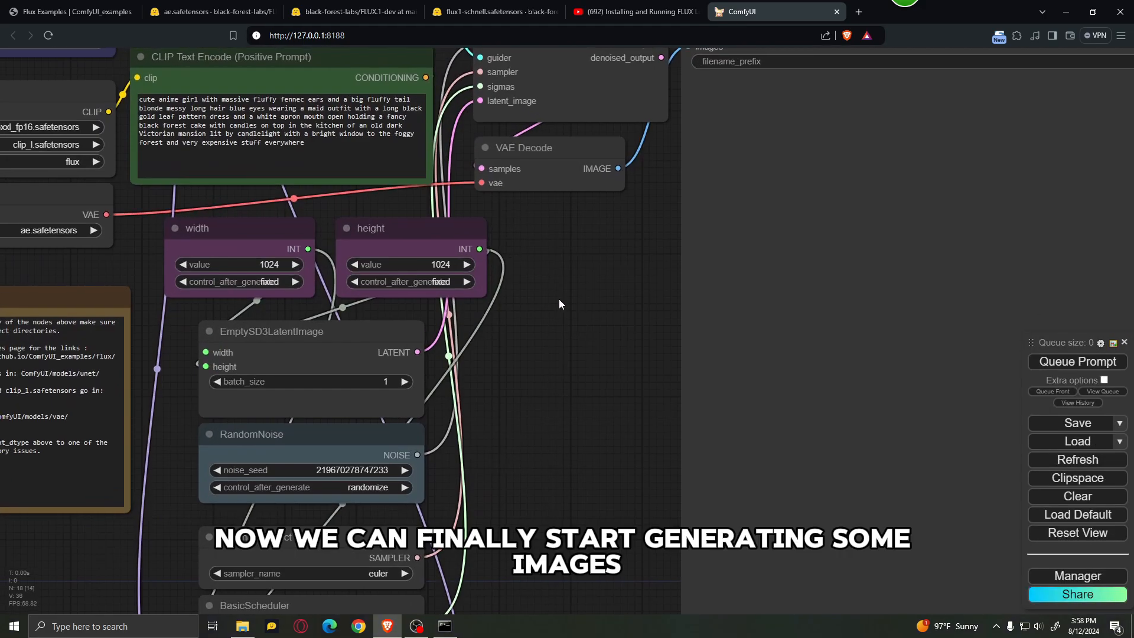
scroll(696, 420, down, 2)
scroll(463, 367, up, 2)
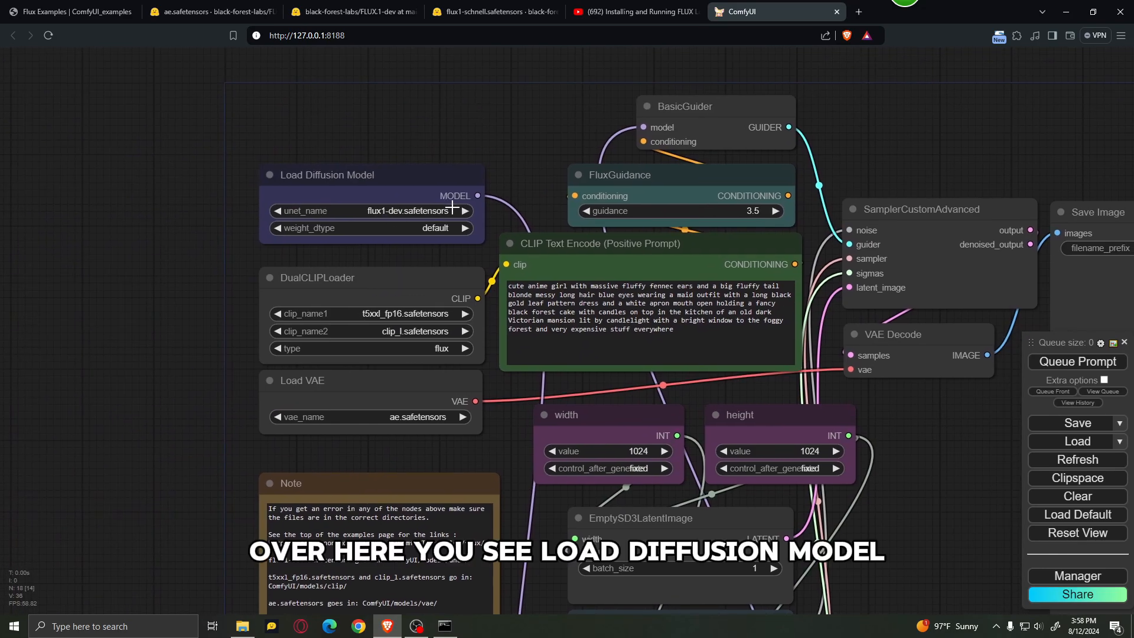
click(464, 210)
click(387, 214)
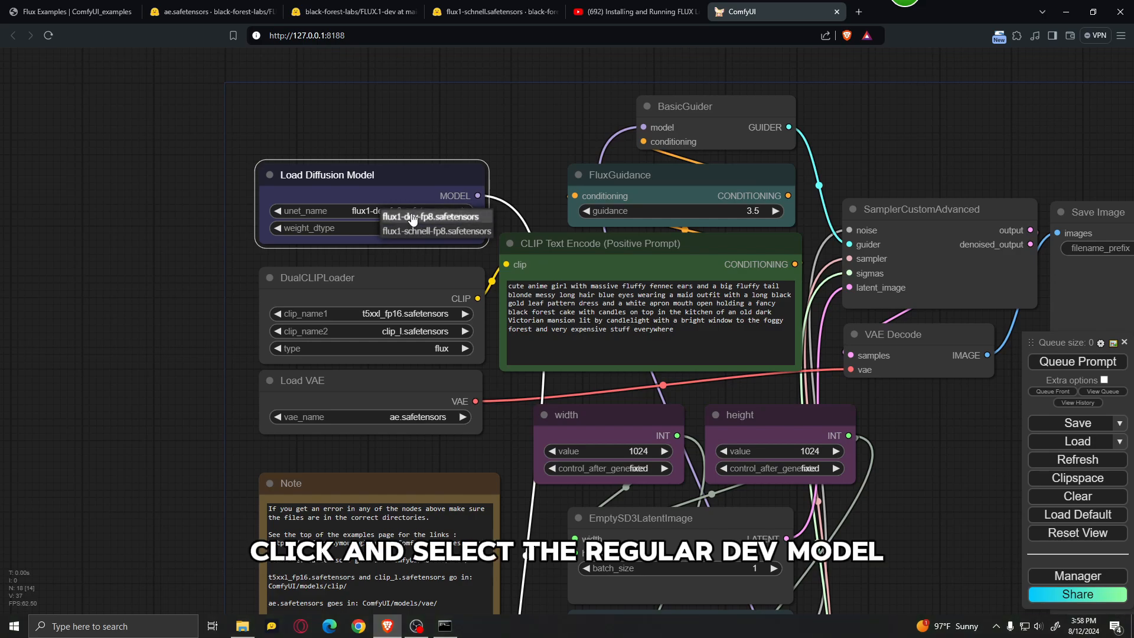
click(413, 219)
scroll(530, 140, down, 7)
drag(720, 344, 694, 345)
scroll(473, 199, up, 7)
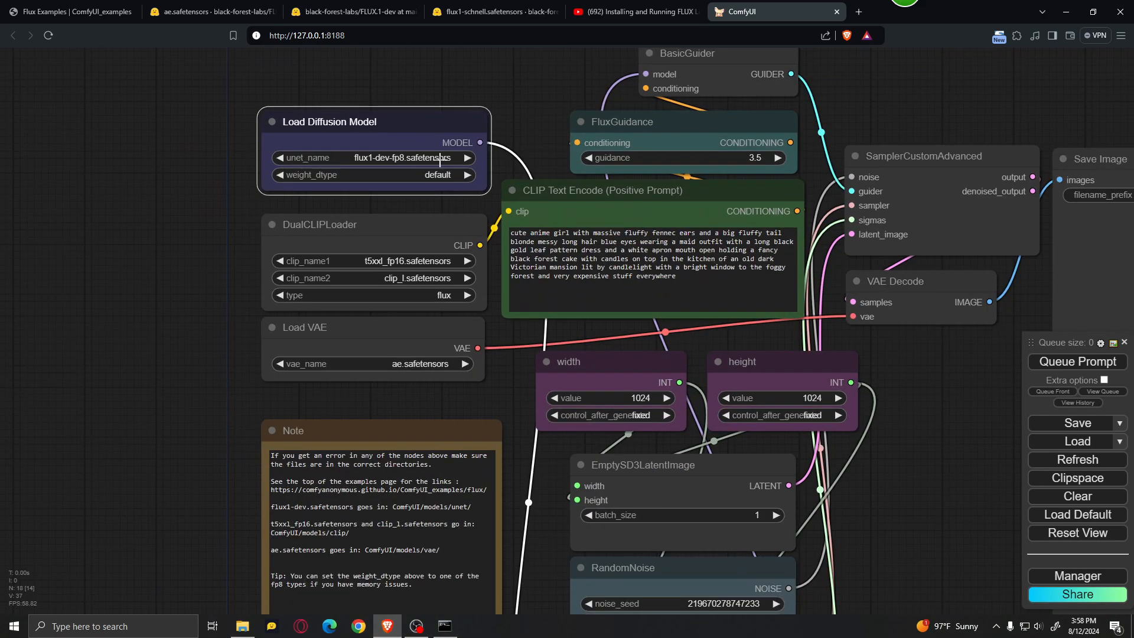
Step: Set clip_name1 in the DualCLIPLoader node to t5xxl_fp8_e4m3fn.safetensors
scroll(440, 160, up, 2)
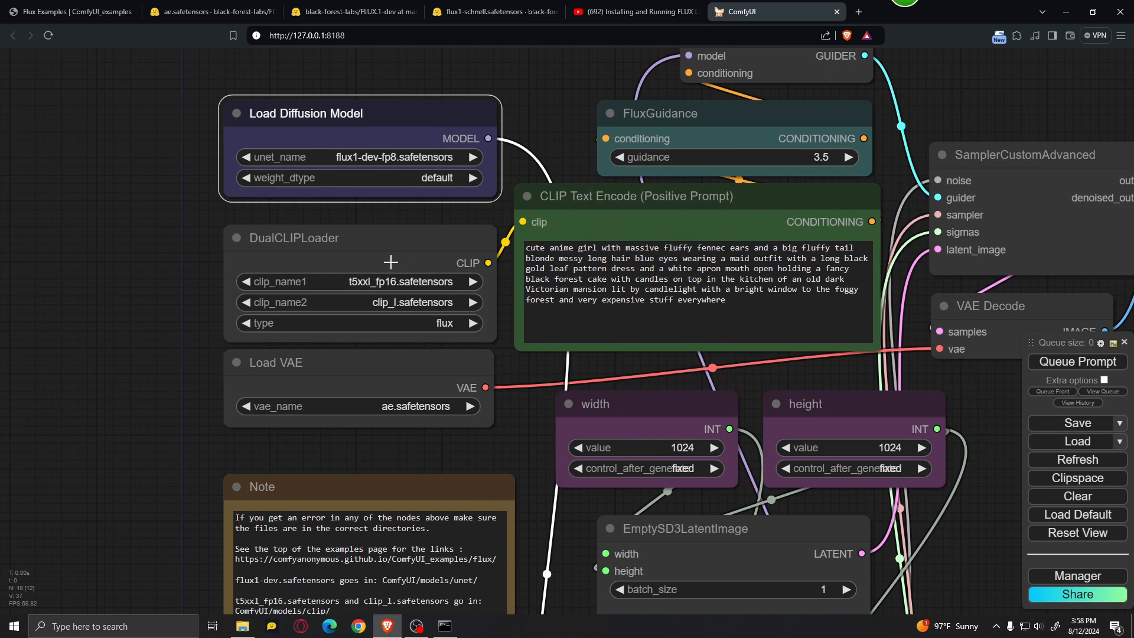
click(423, 280)
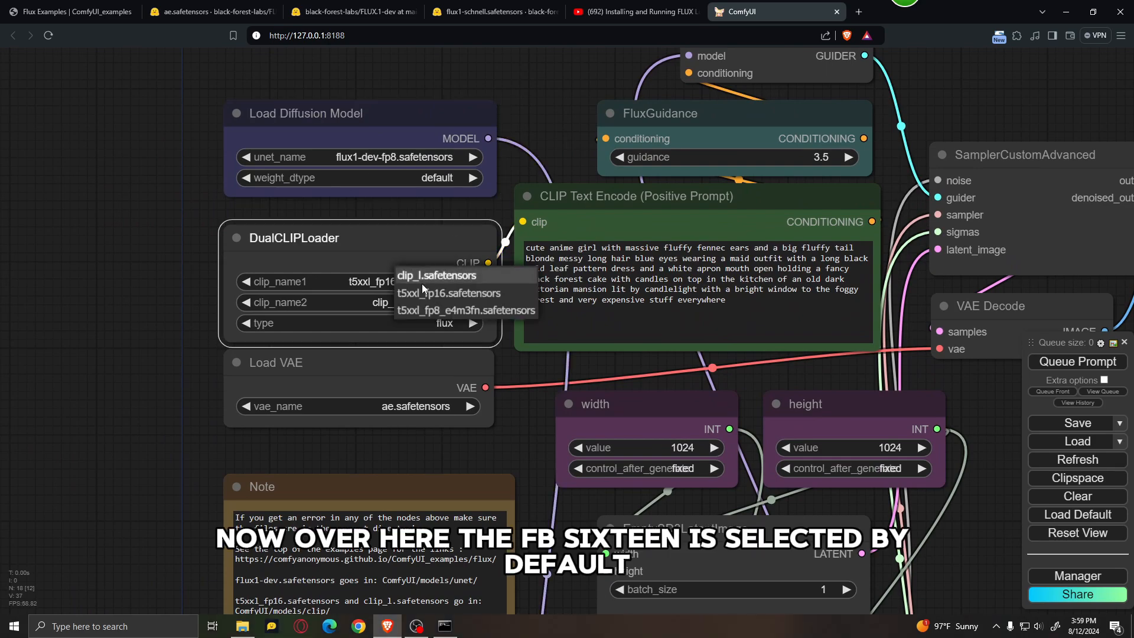
click(437, 310)
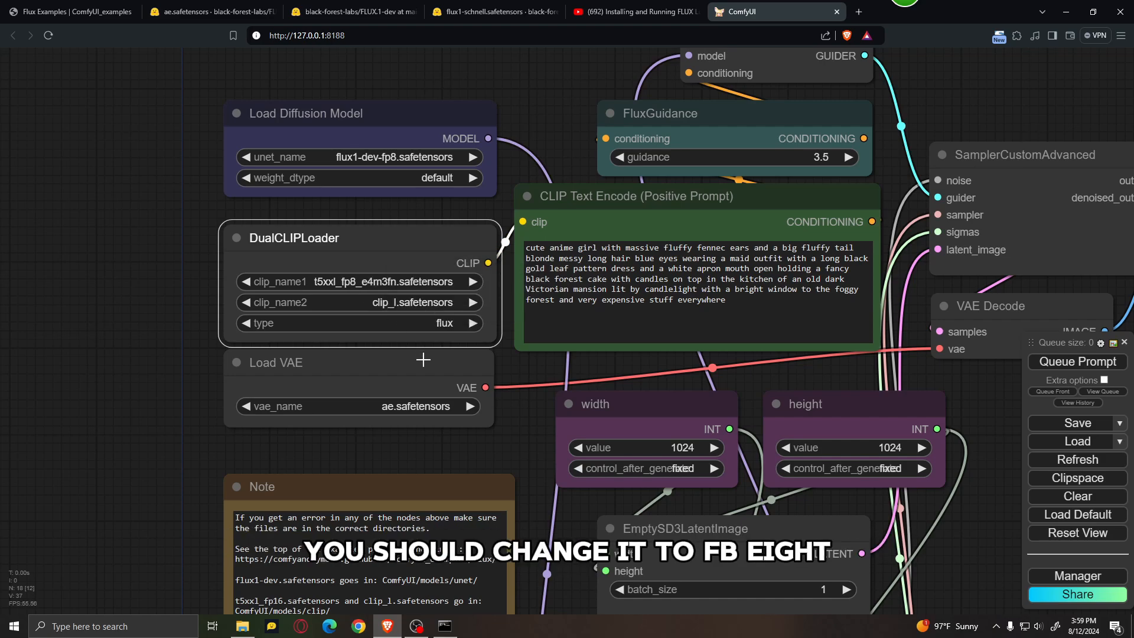
Step: Replace the text in the CLIP Text Encode (Positive Prompt) node with "a gorilla chasing a banana in the jungle"
drag(529, 368, 378, 361)
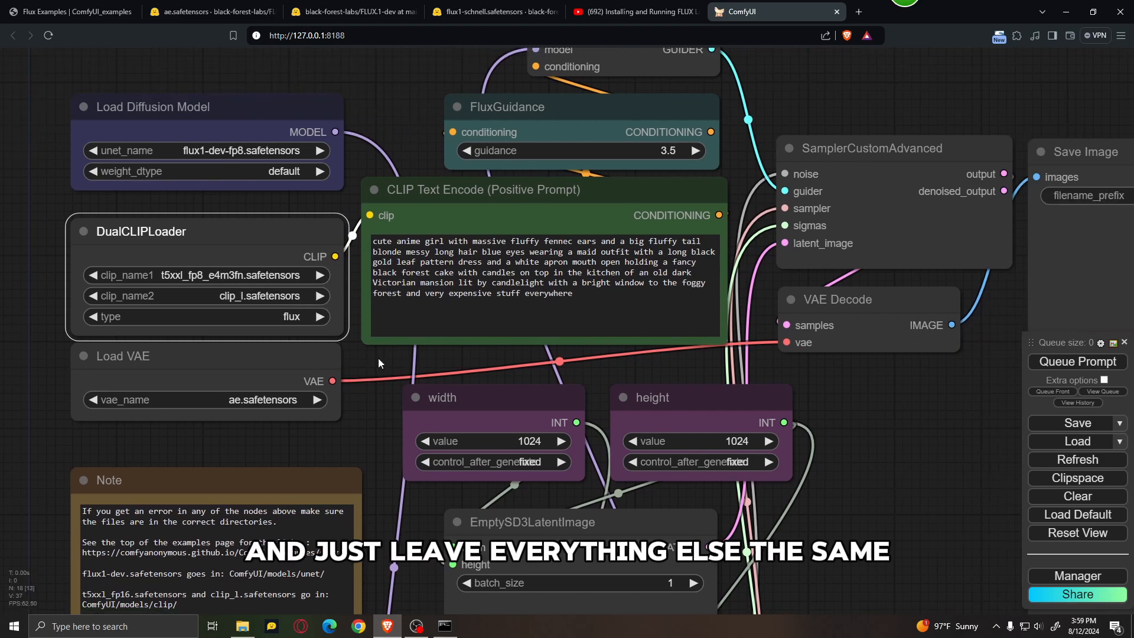
triple_click(468, 275)
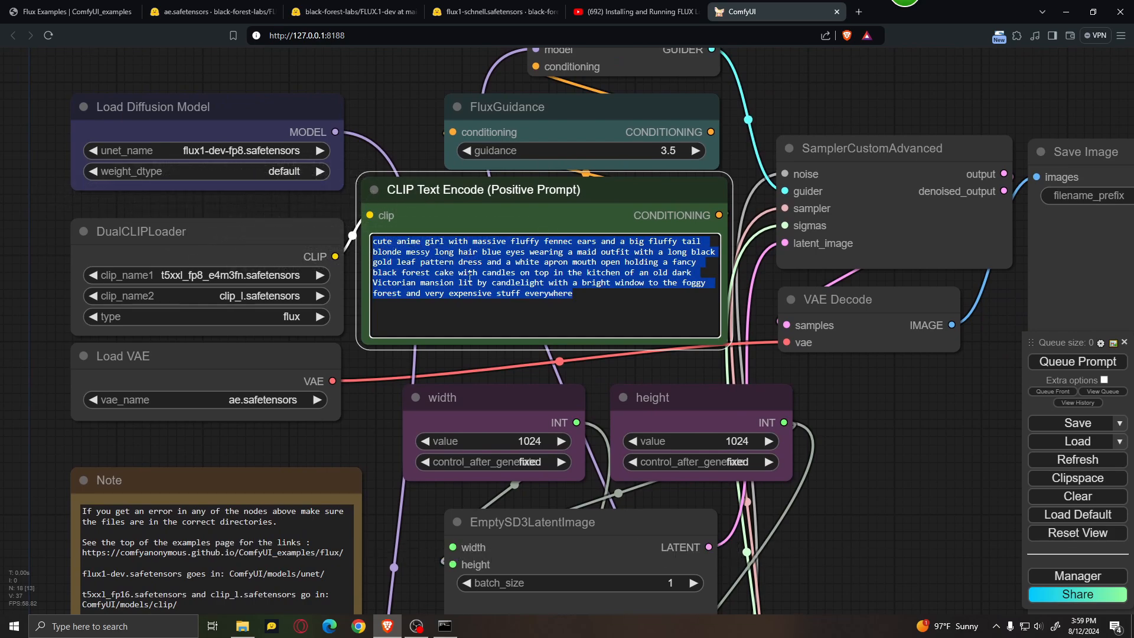
key(BackSpace)
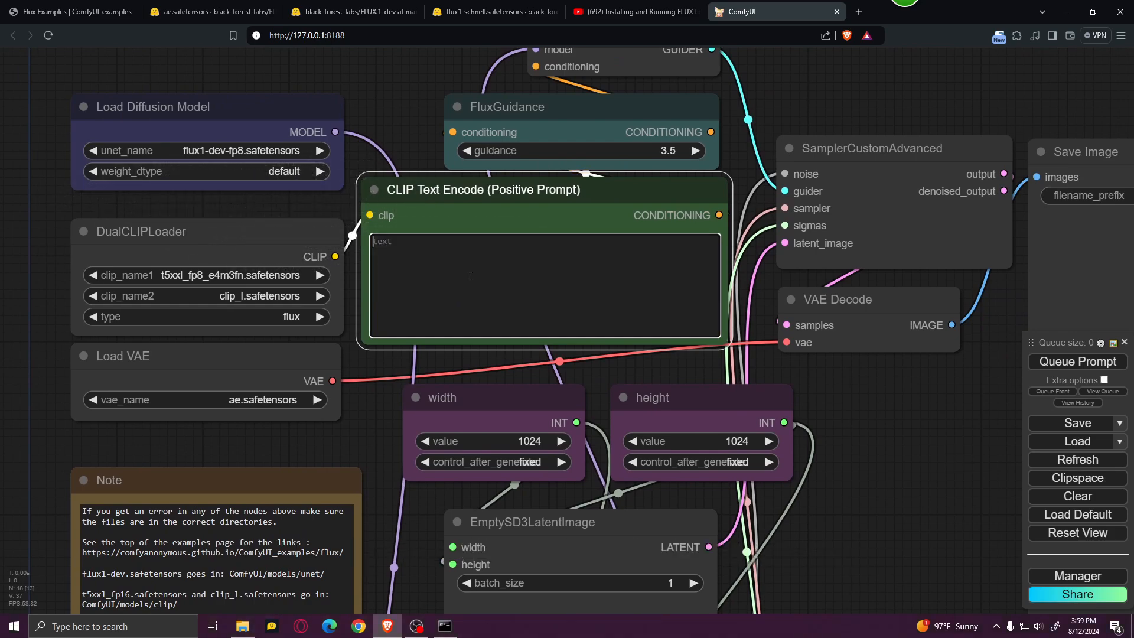
text(a gorilla chasing)
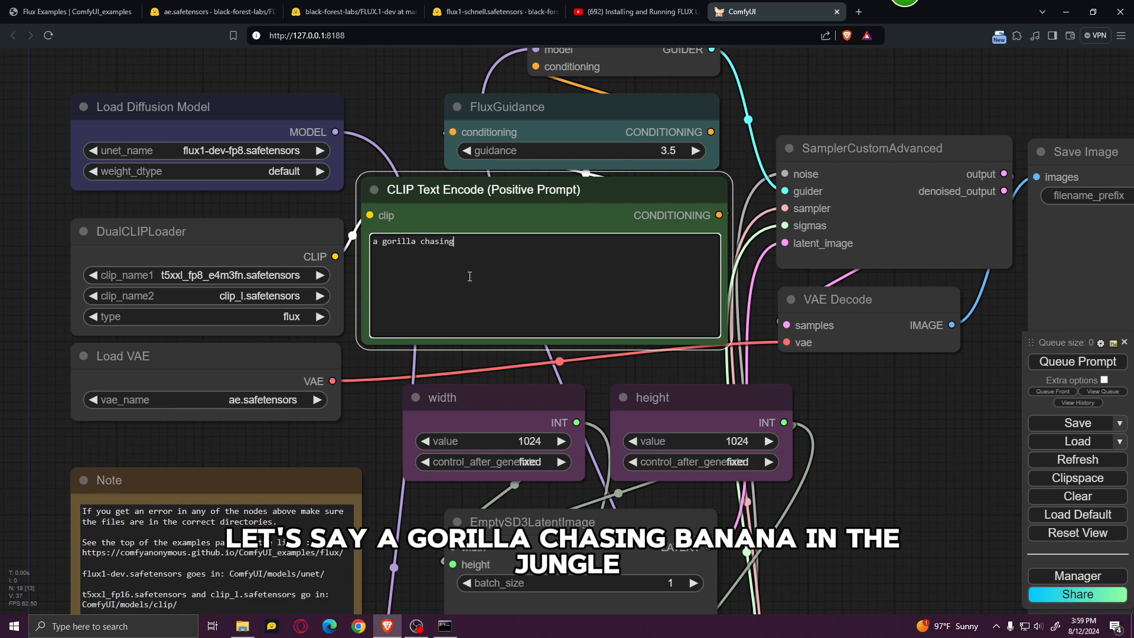
text(a )
text(banana in the jungle)
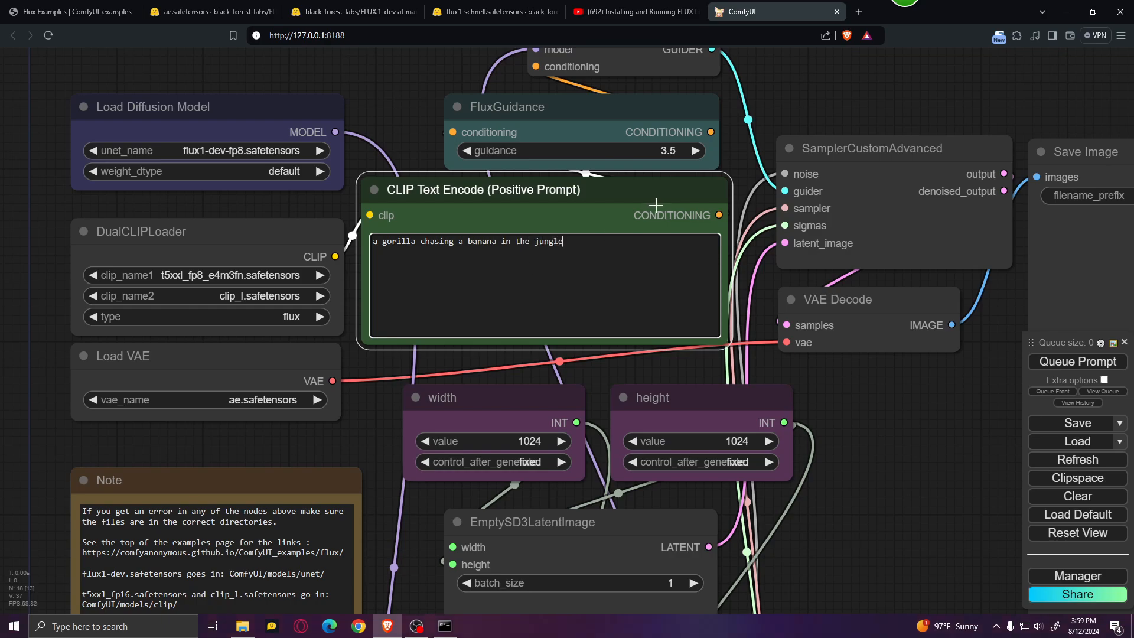
Step: Try a guidance of 4.0 in the FluxGuidance node and restore it to 3.5
scroll(656, 206, down, 3)
drag(827, 404, 779, 434)
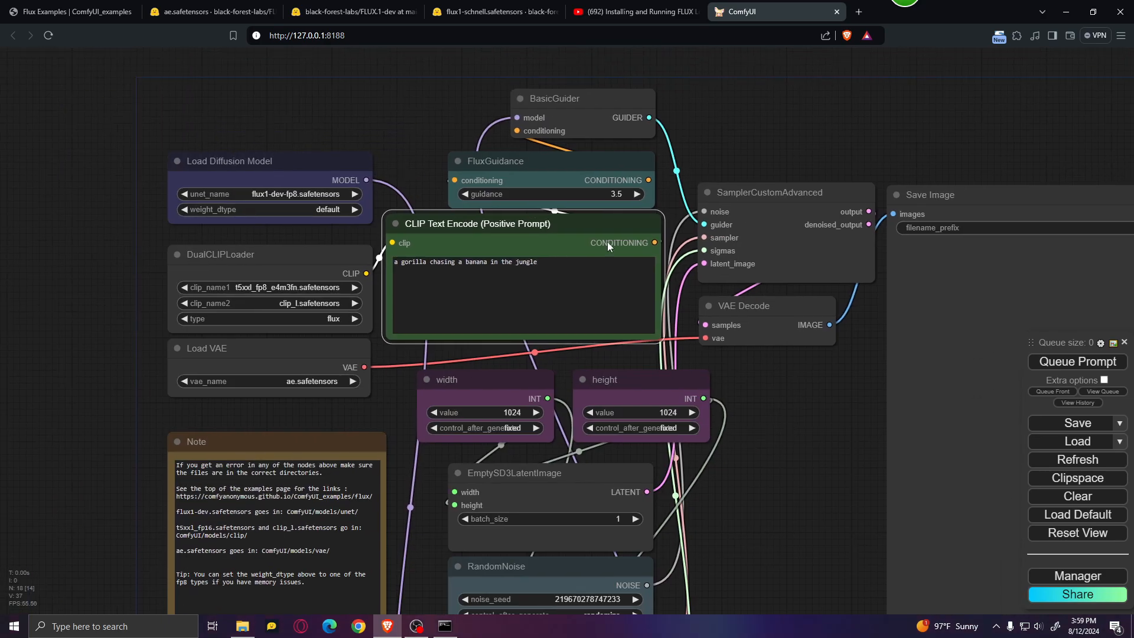
scroll(597, 222, up, 7)
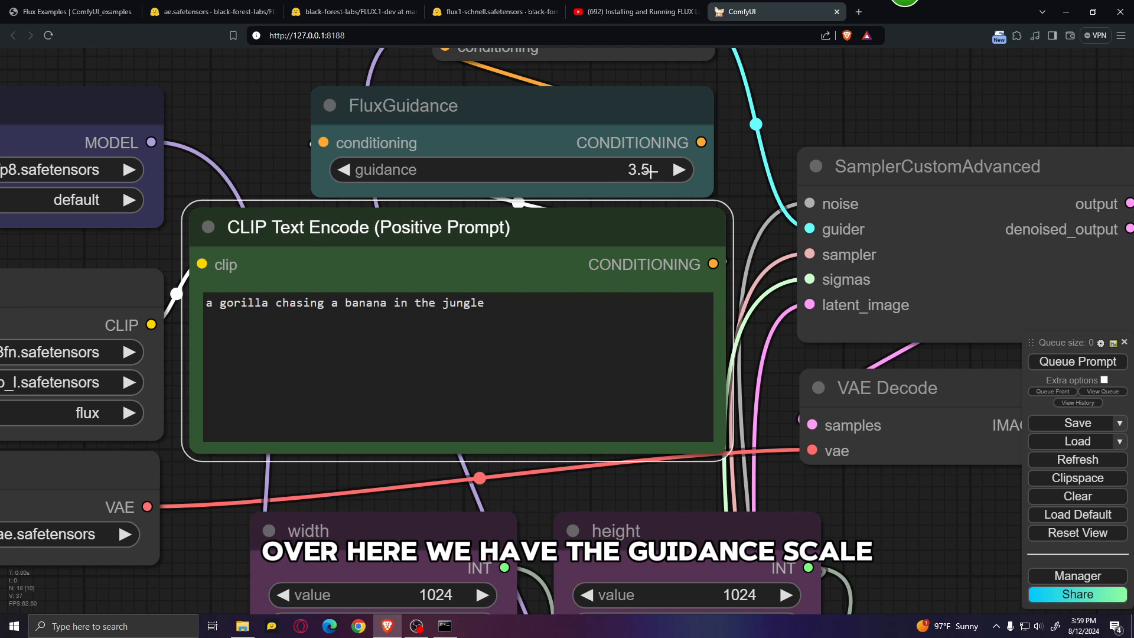
click(679, 170)
click(679, 170)
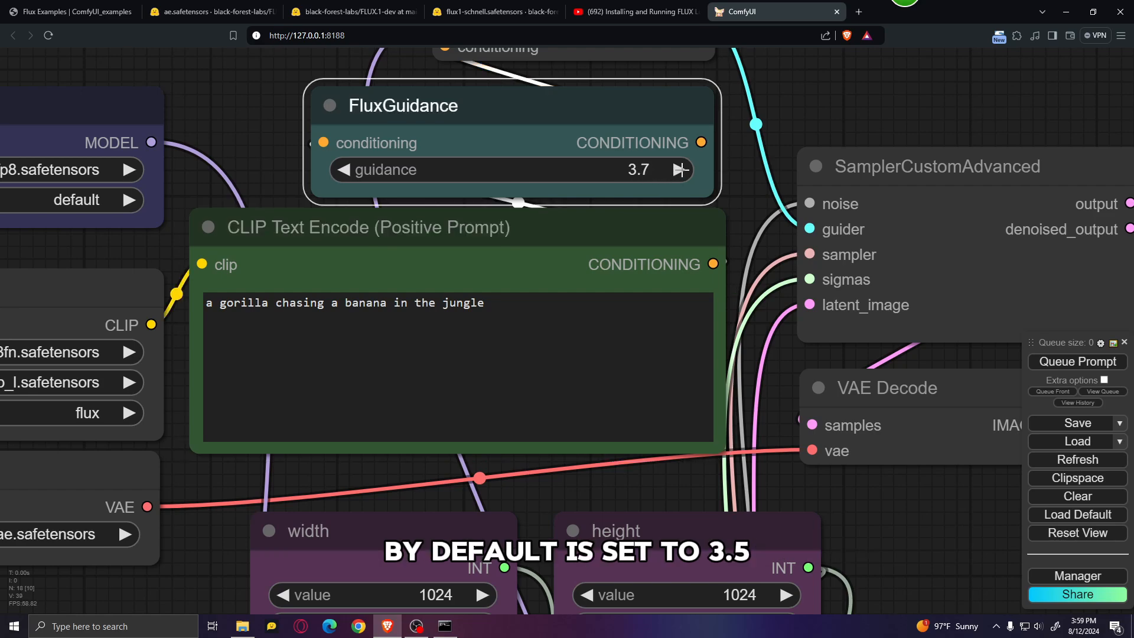
click(680, 170)
click(680, 170)
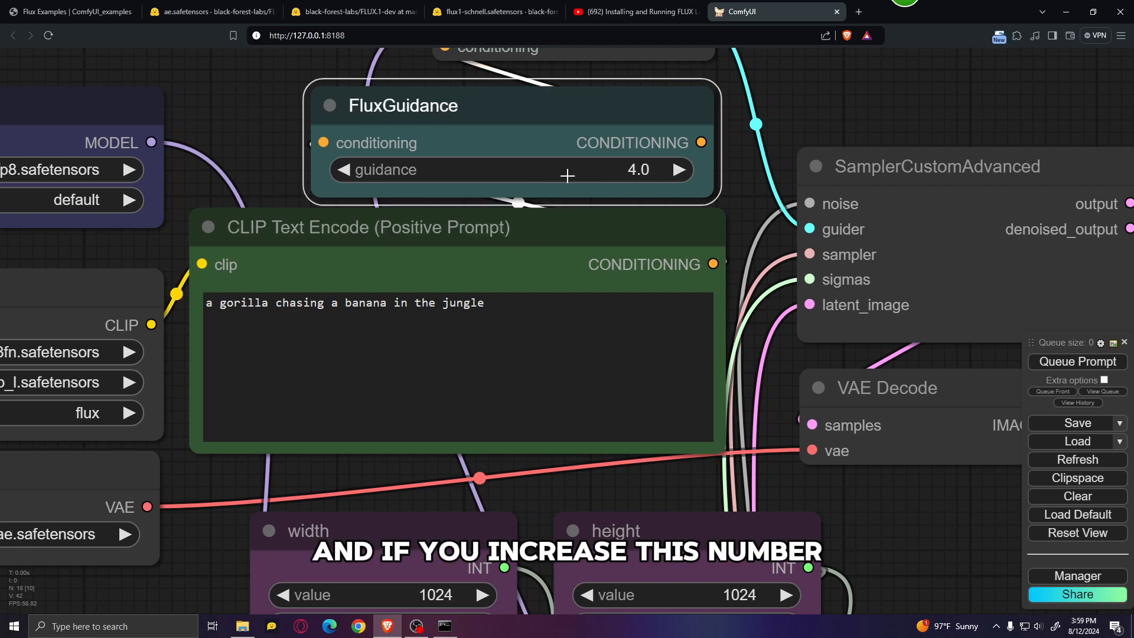
click(346, 171)
click(346, 170)
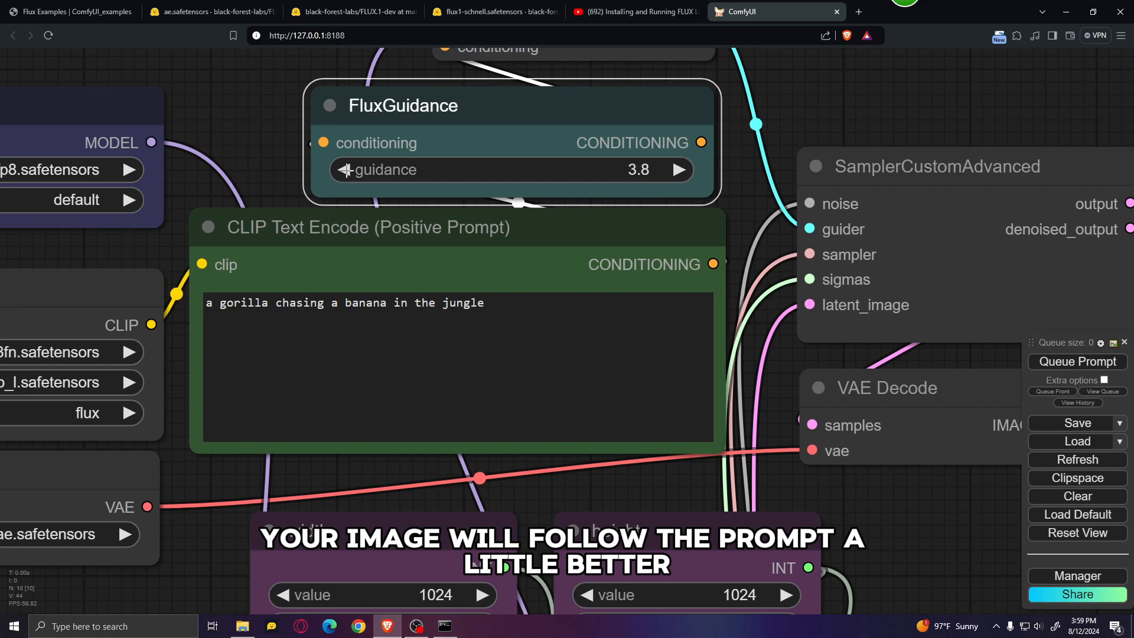
click(346, 171)
Step: Set the value in the width node to 720
scroll(701, 449, down, 3)
drag(901, 570, 810, 314)
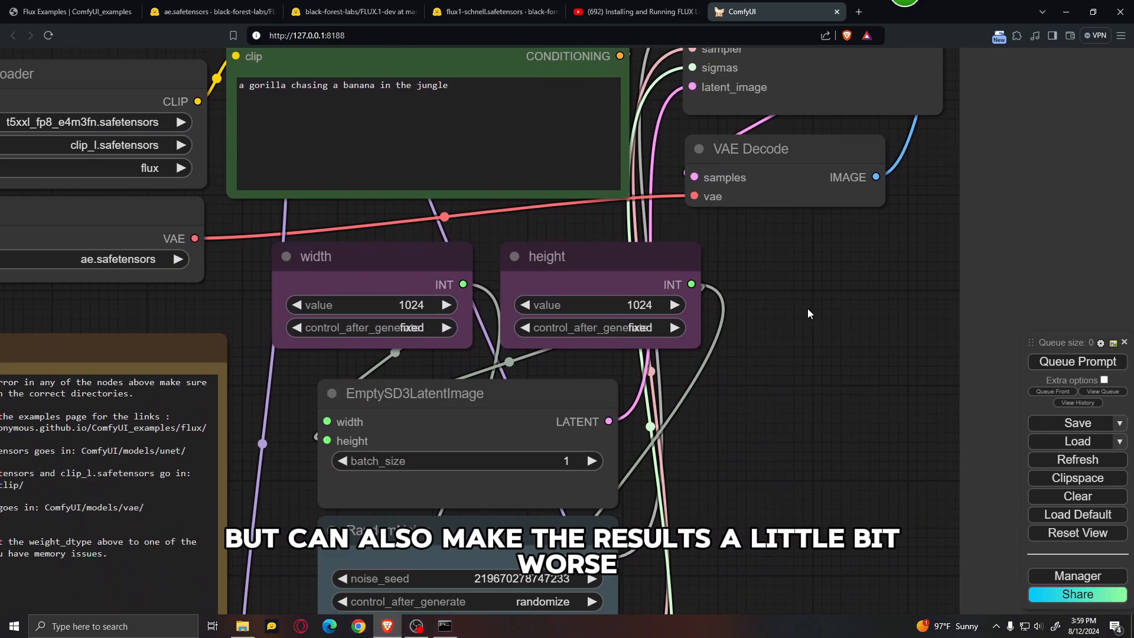
scroll(405, 307, up, 4)
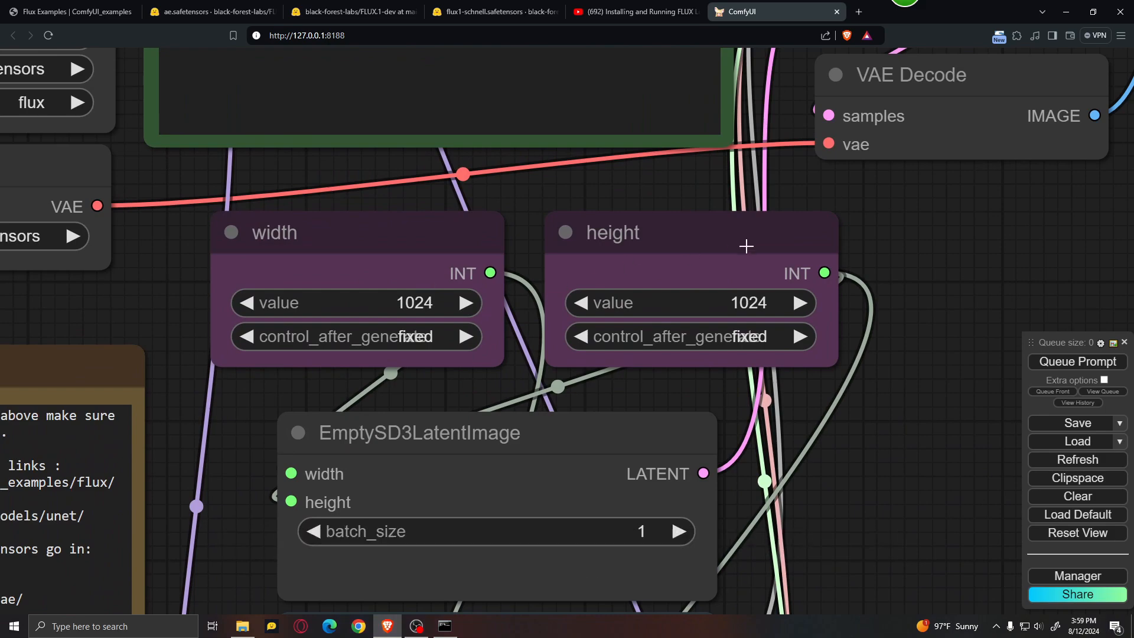
click(441, 303)
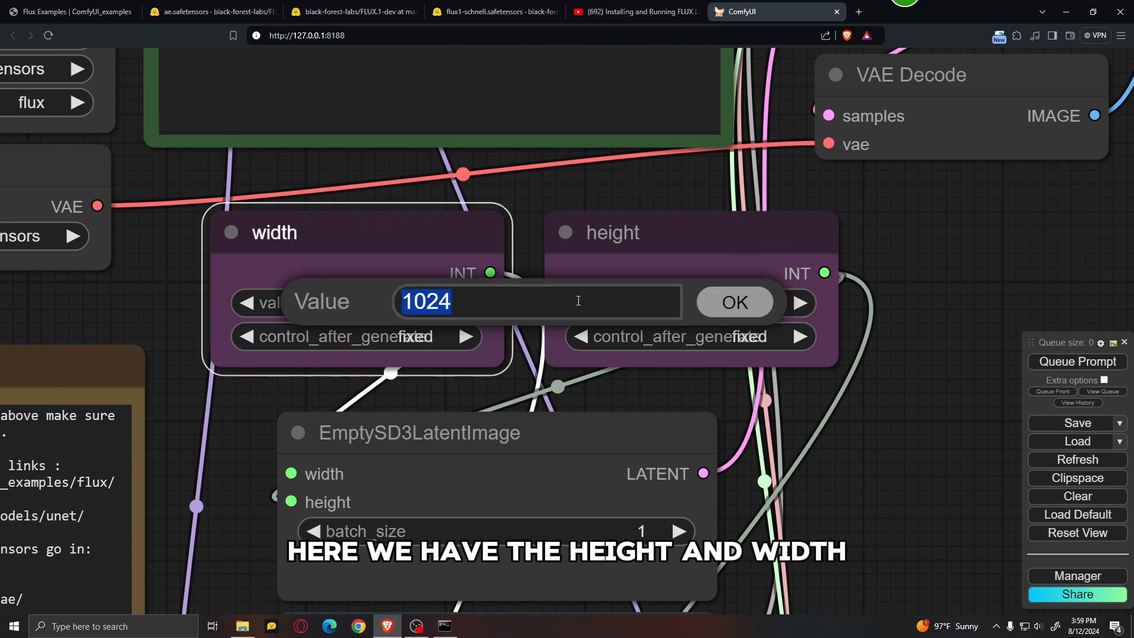
text(720)
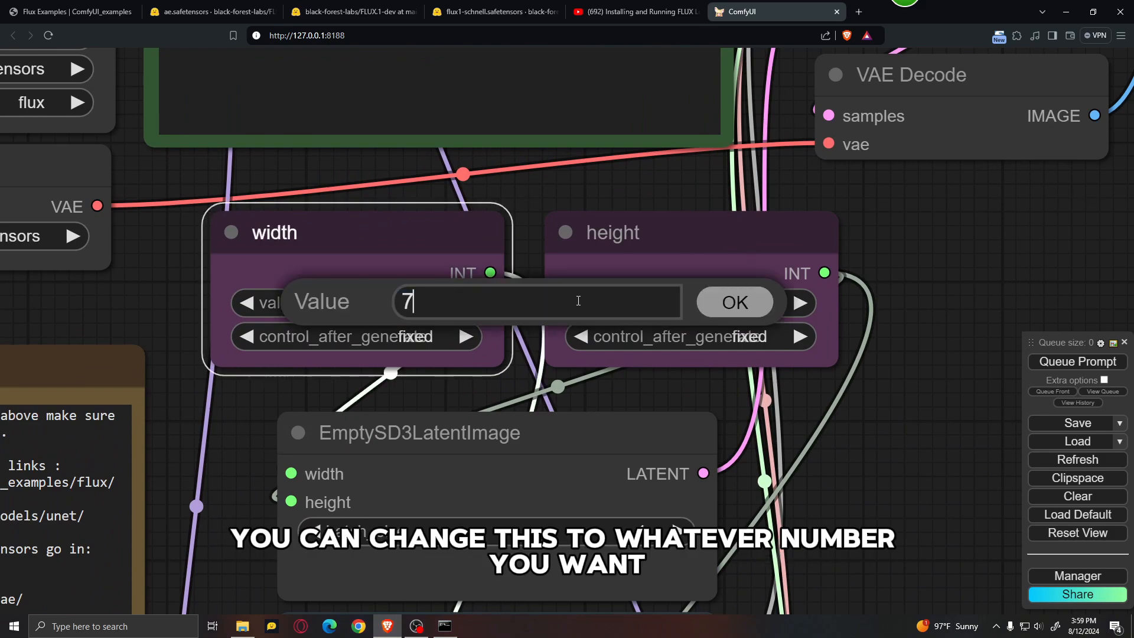
click(765, 310)
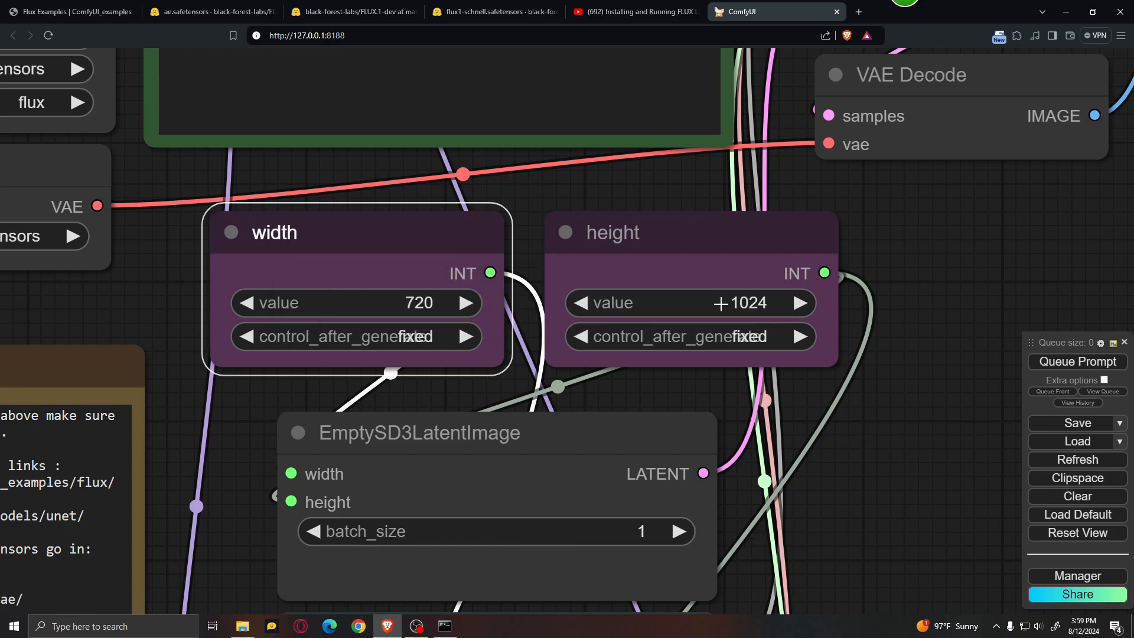
Step: Set steps in the BasicScheduler node to 30
scroll(691, 302, down, 5)
drag(745, 405, 733, 259)
scroll(724, 362, down, 2)
drag(724, 361, 615, 168)
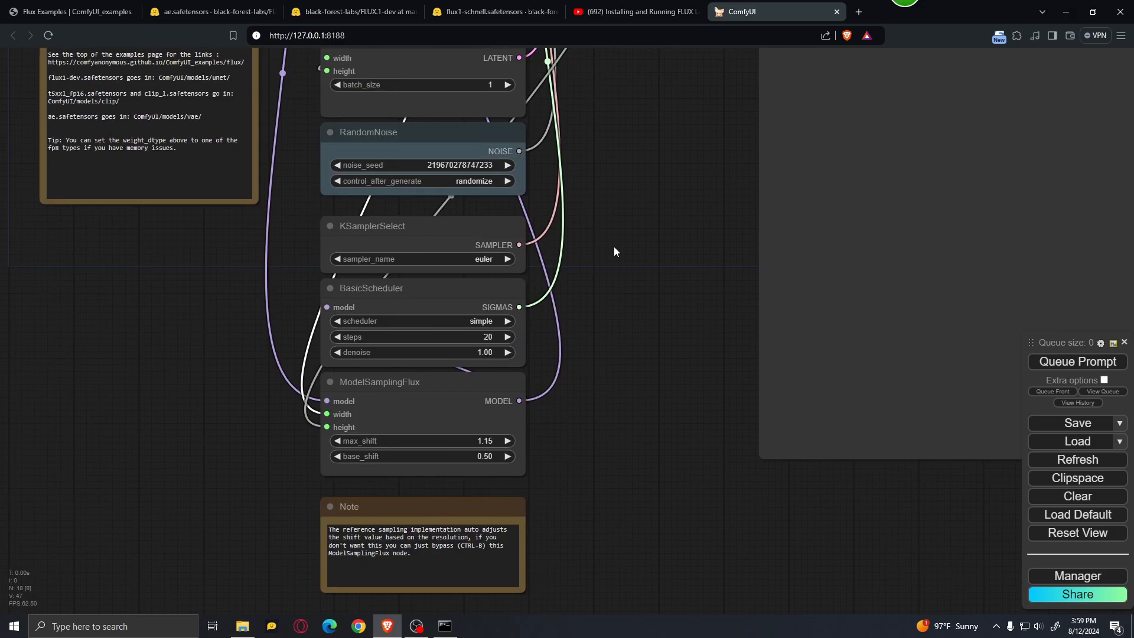
scroll(440, 329, up, 4)
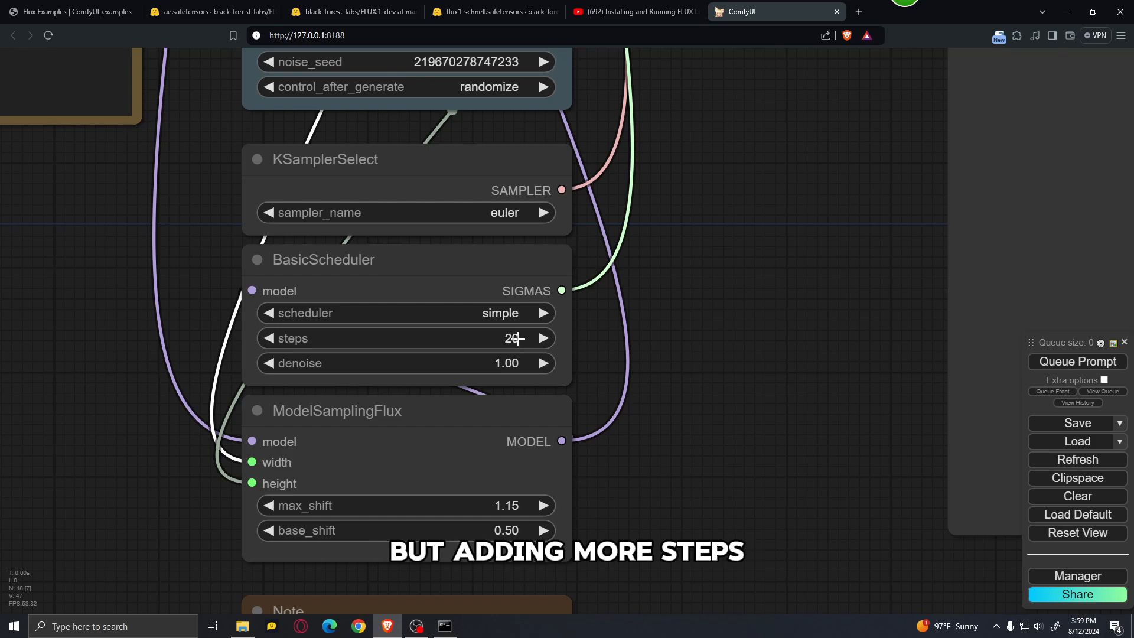
click(513, 339)
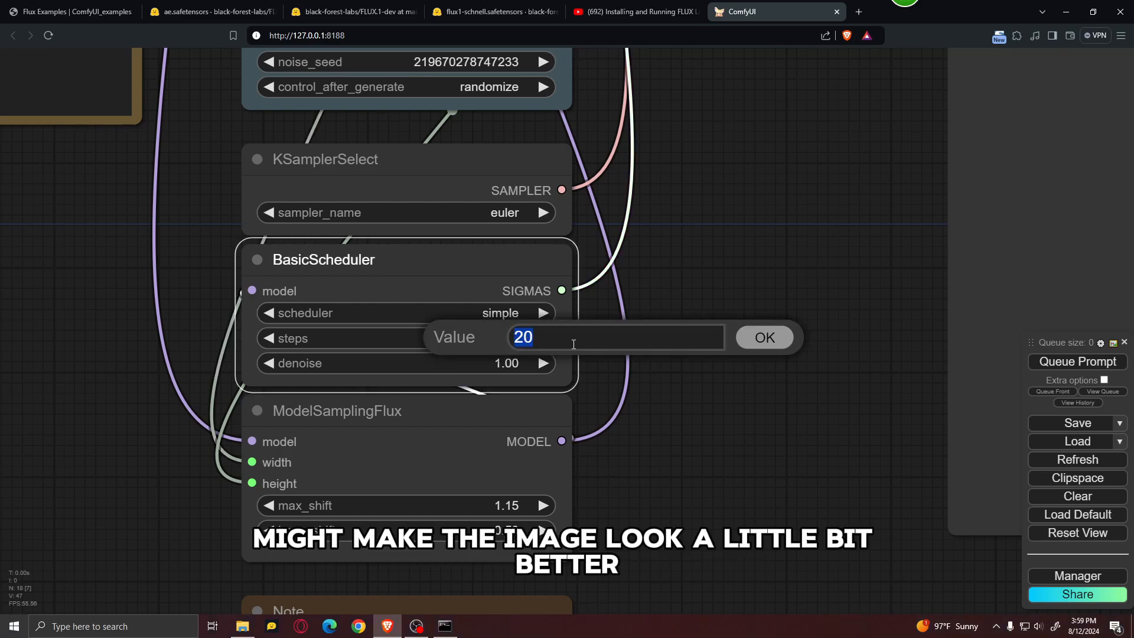
text(30)
click(768, 338)
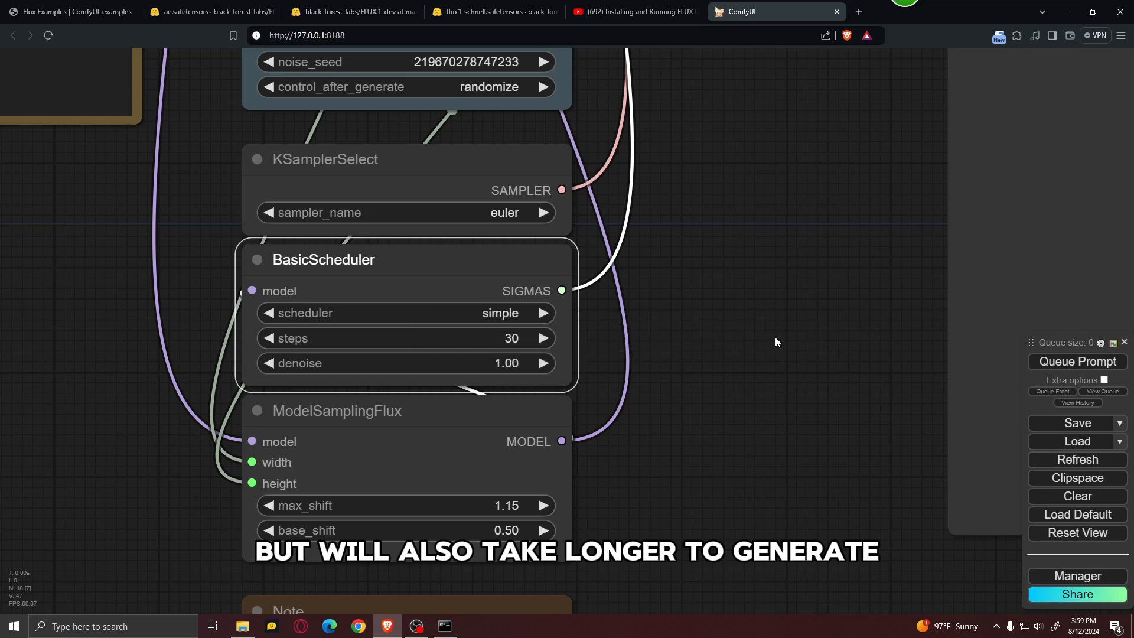
Step: Queue the gorilla prompt for generation and view the memory usage in Task Manager while it runs
scroll(662, 328, down, 7)
scroll(673, 336, up, 1)
drag(673, 338, 561, 472)
scroll(561, 472, down, 1)
drag(602, 310, 469, 336)
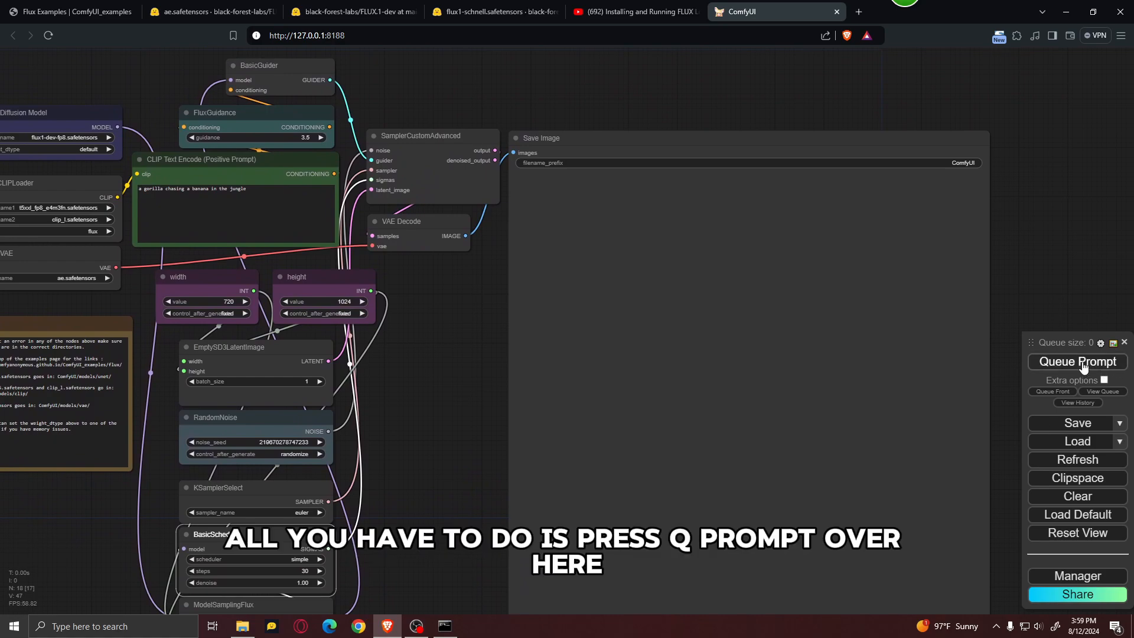
click(1082, 363)
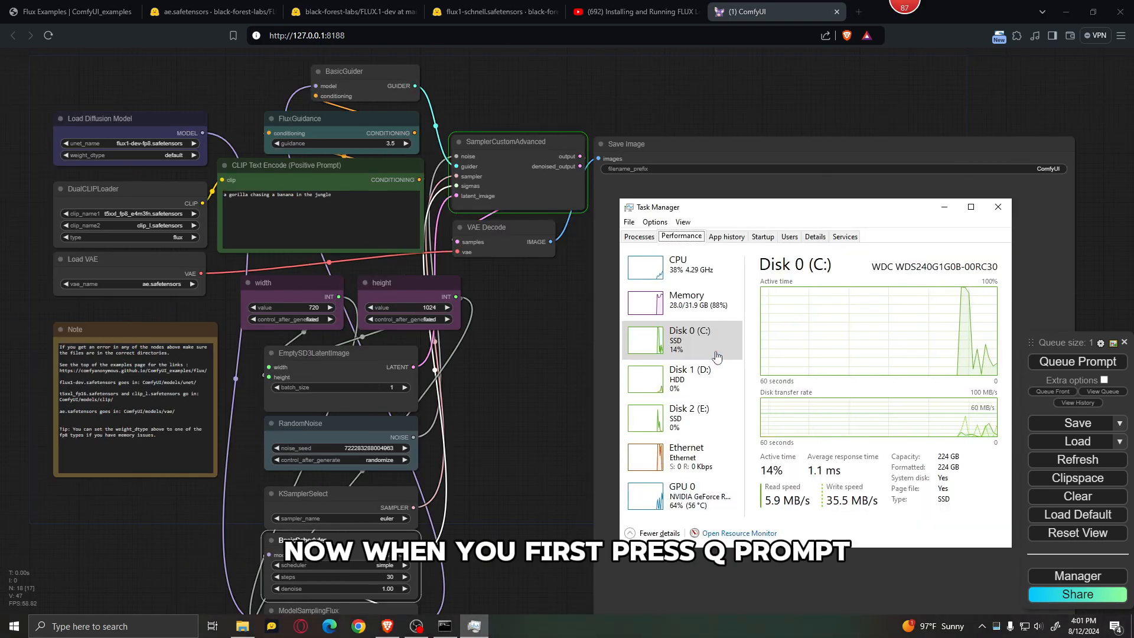
click(691, 309)
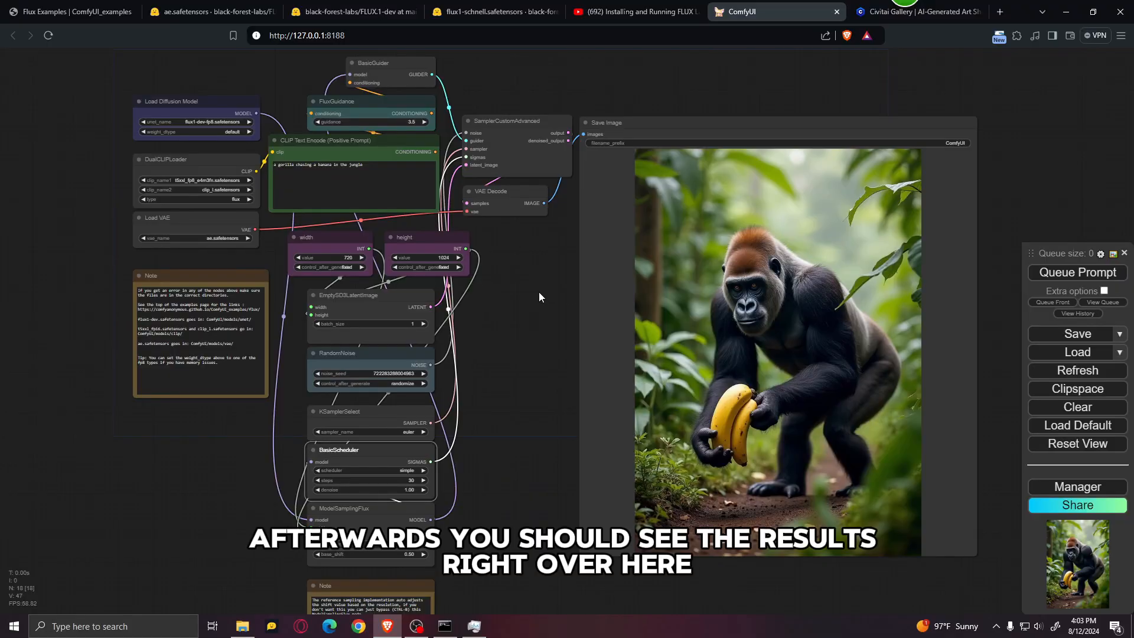
Step: Switch to Civitai and copy the prompt of the FLUX image showing an old man fishing from a crescent moon
scroll(539, 291, up, 2)
drag(564, 329, 454, 294)
scroll(773, 399, up, 3)
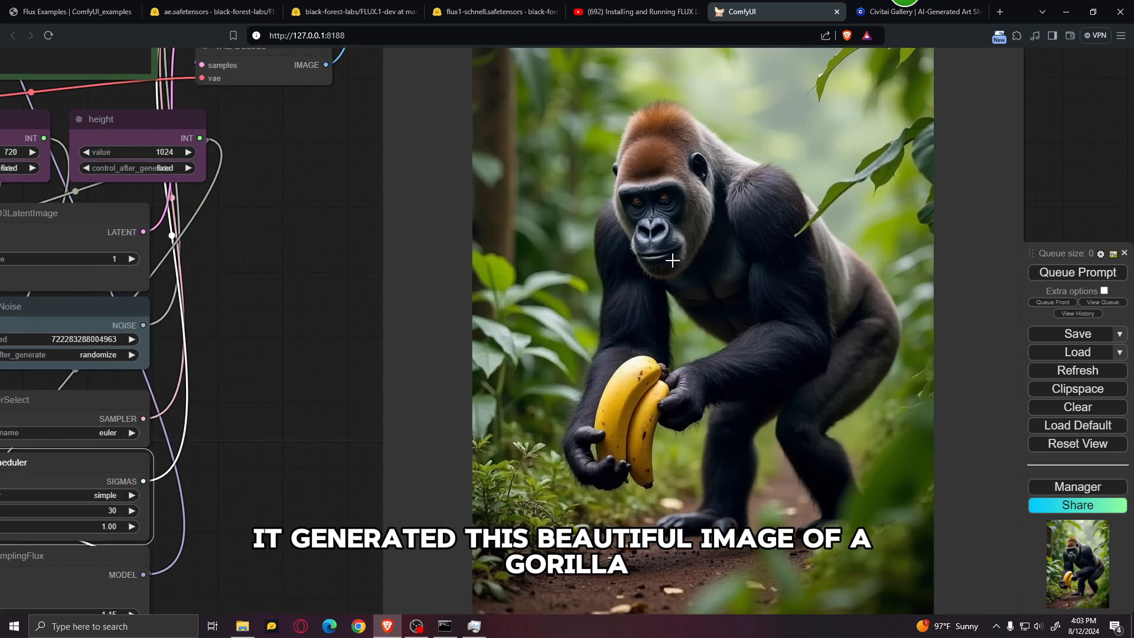
scroll(620, 302, down, 6)
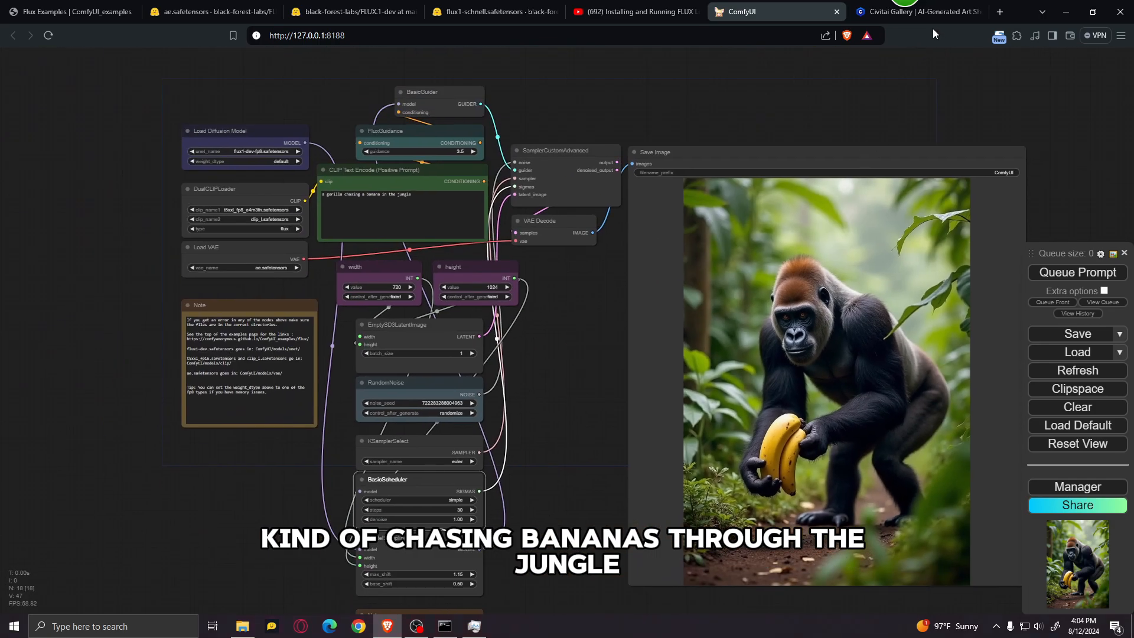
click(930, 15)
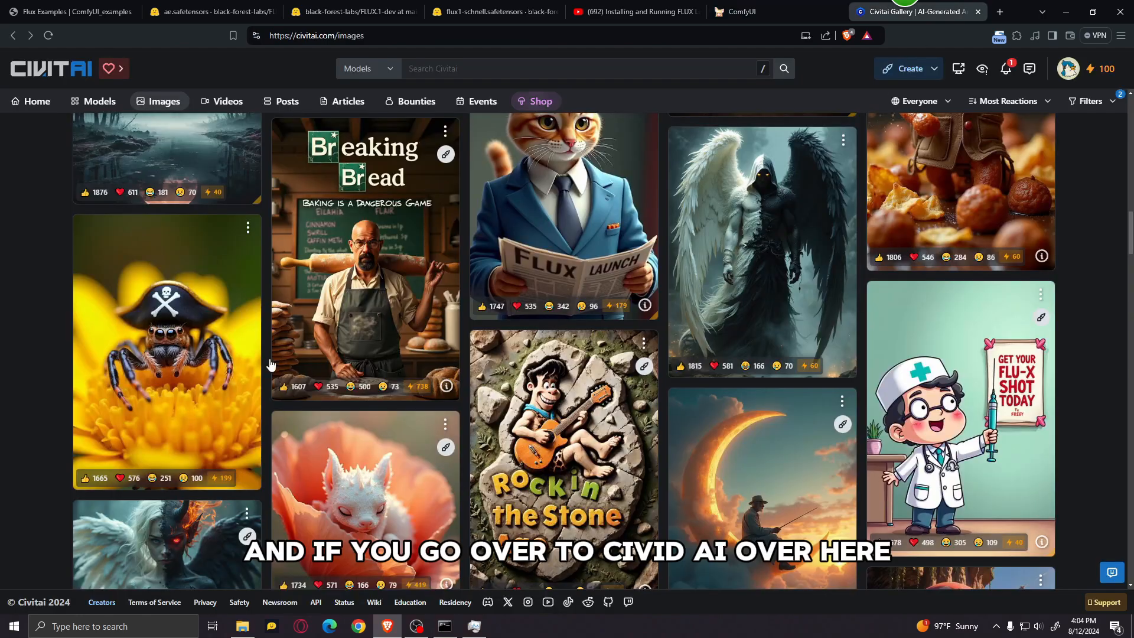
click(194, 336)
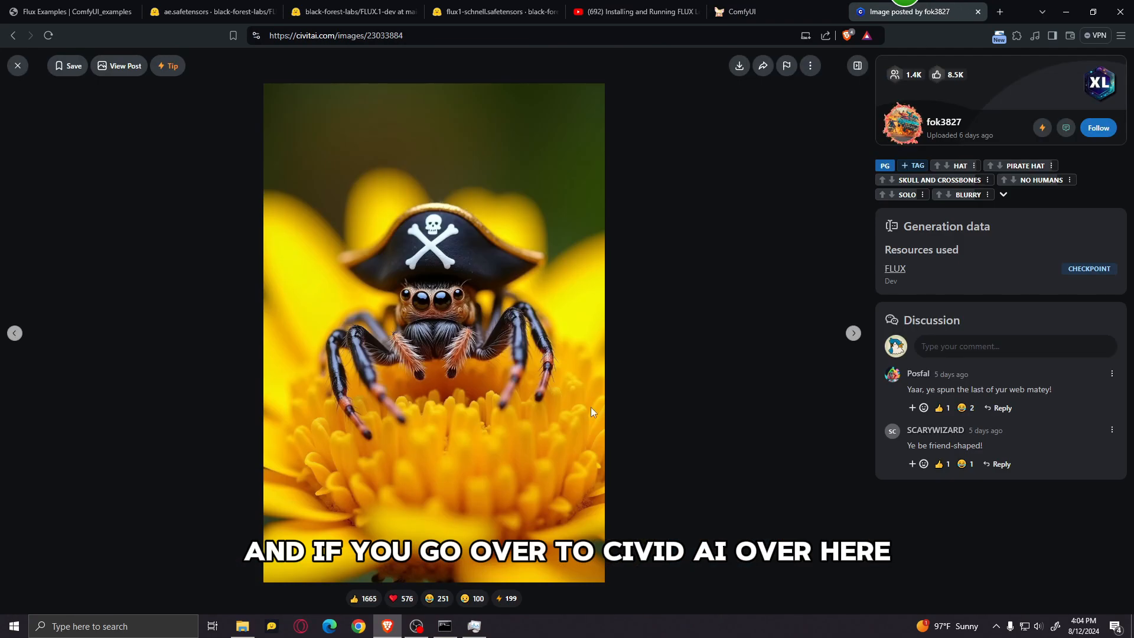
click(853, 335)
click(853, 335)
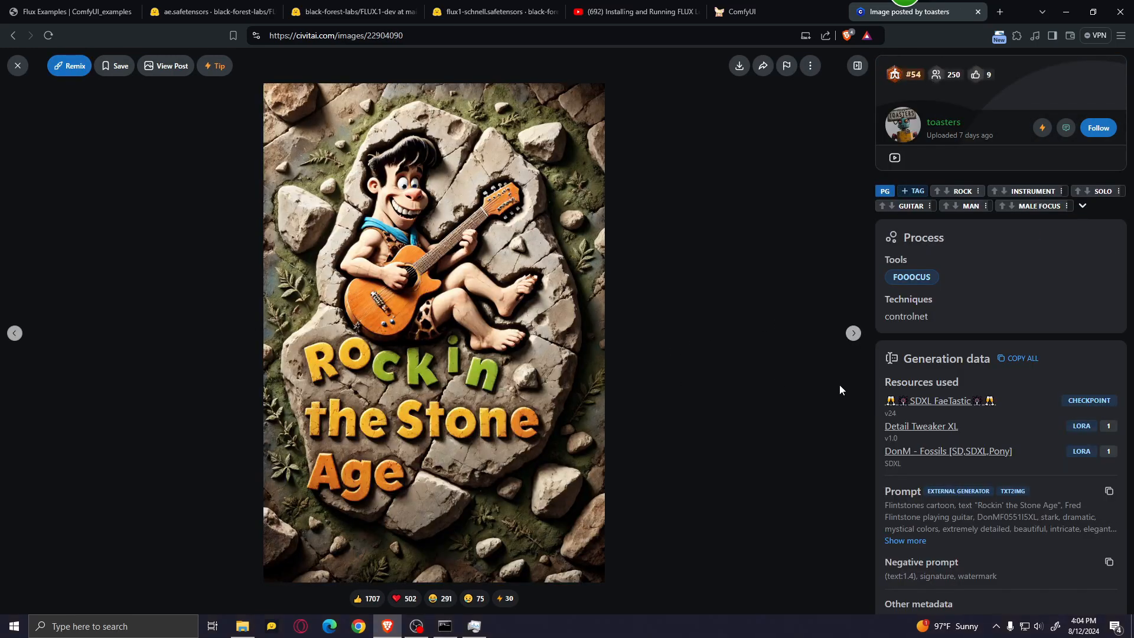
click(855, 334)
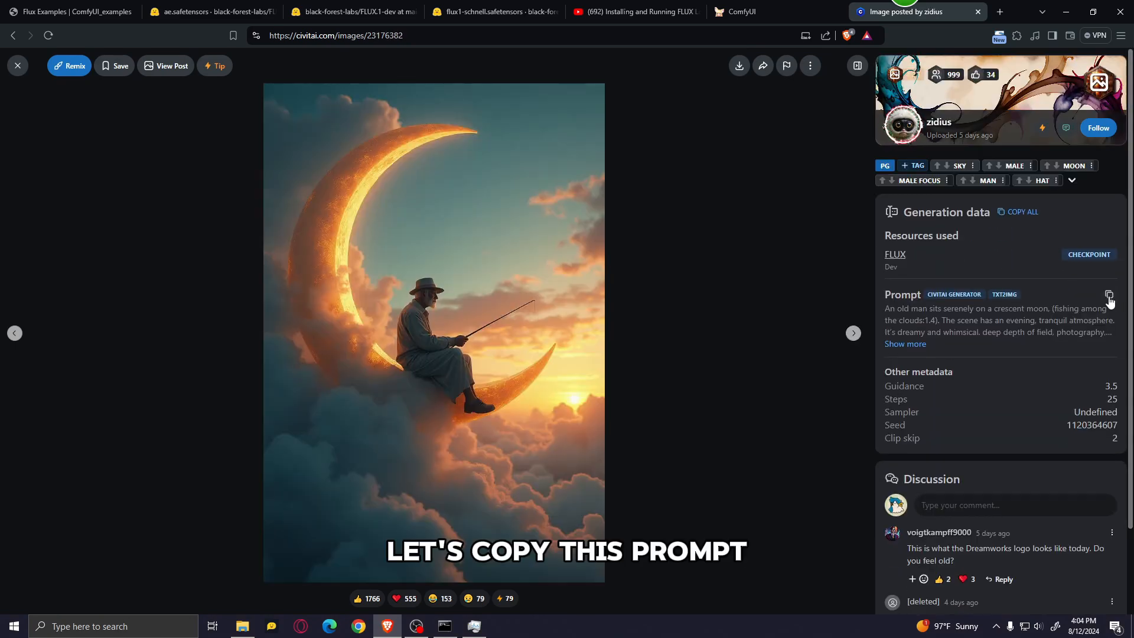
click(1109, 299)
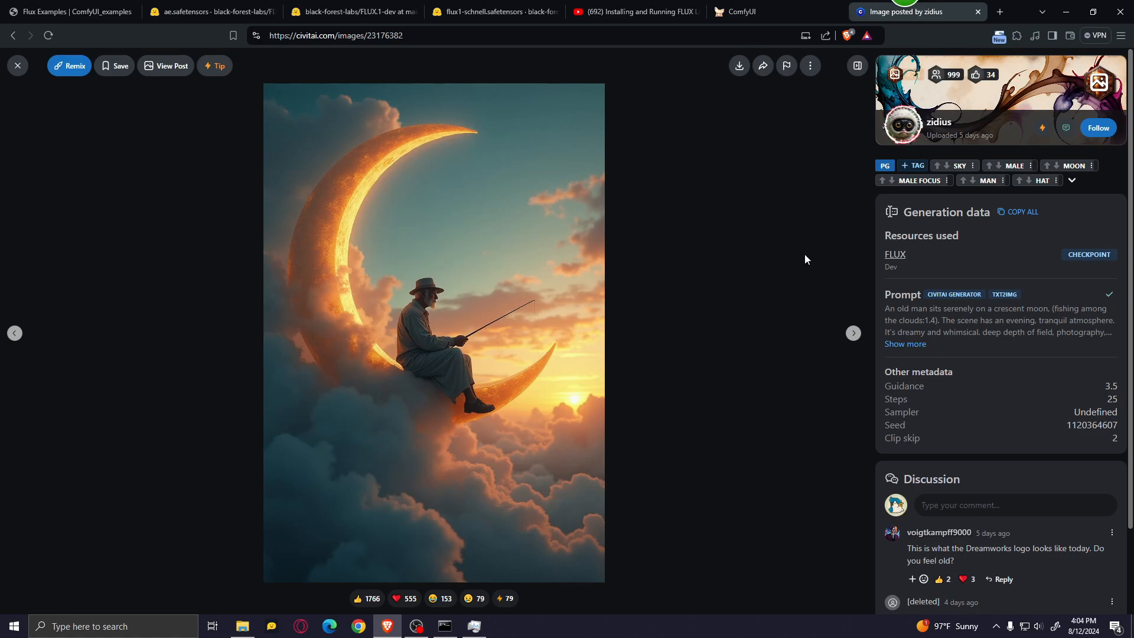
Step: Switch back to ComfyUI, replace the positive prompt with the copied Civitai prompt, and queue it for generation
click(752, 7)
drag(411, 195, 243, 204)
key(ctrl+v)
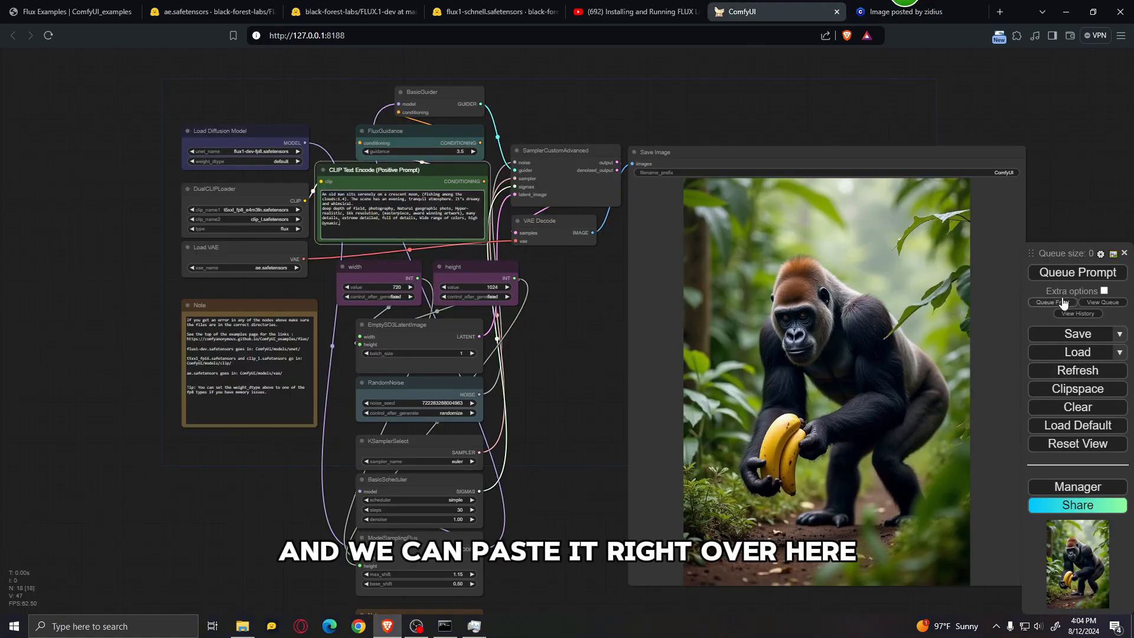
click(1067, 278)
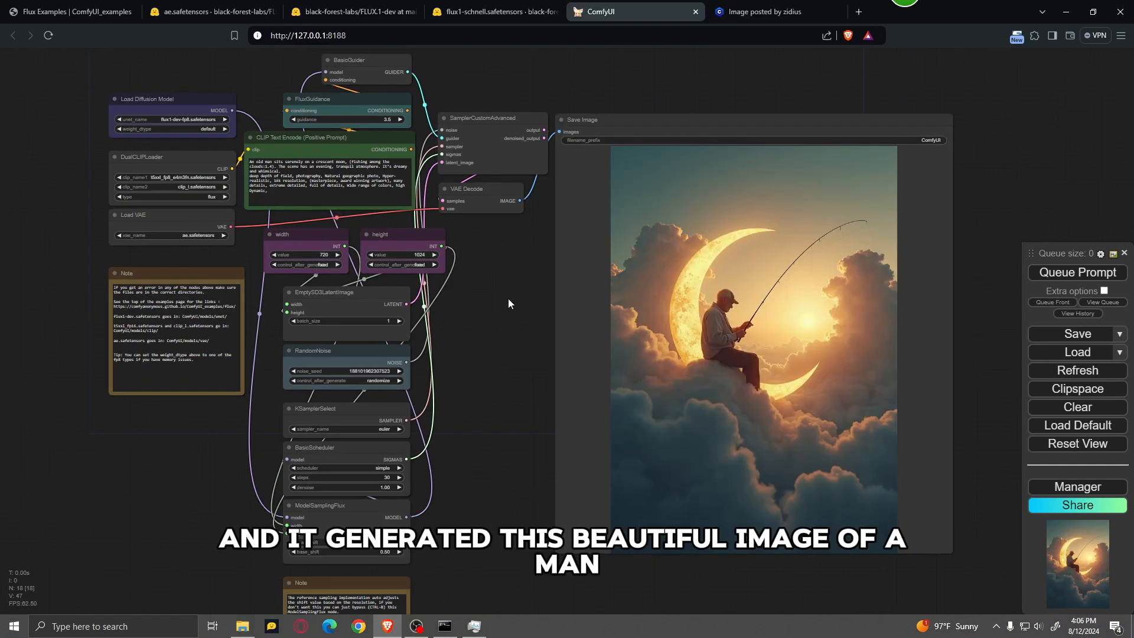
Step: Compare the generated moon fishing image with the reference image on Civitai
scroll(508, 299, up, 2)
drag(486, 349, 402, 345)
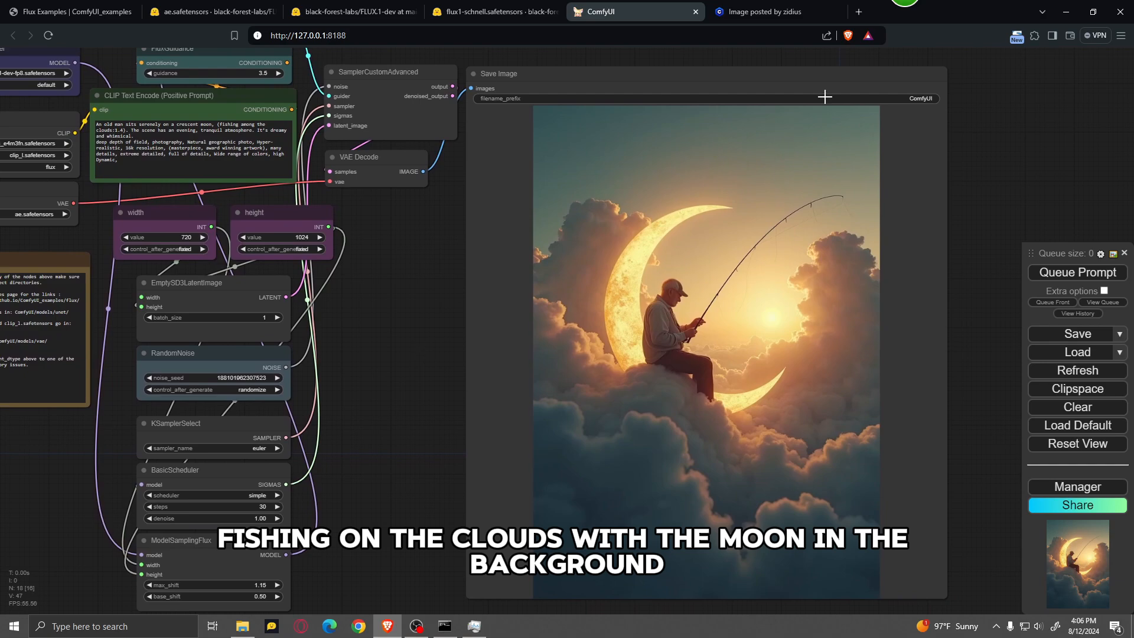
click(762, 11)
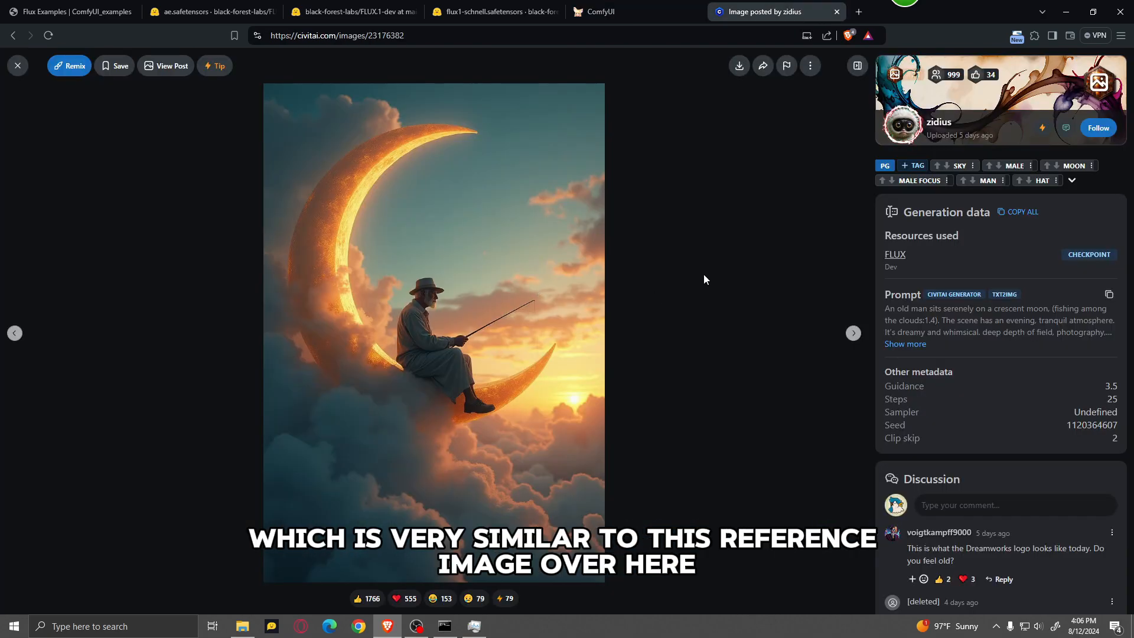
click(644, 6)
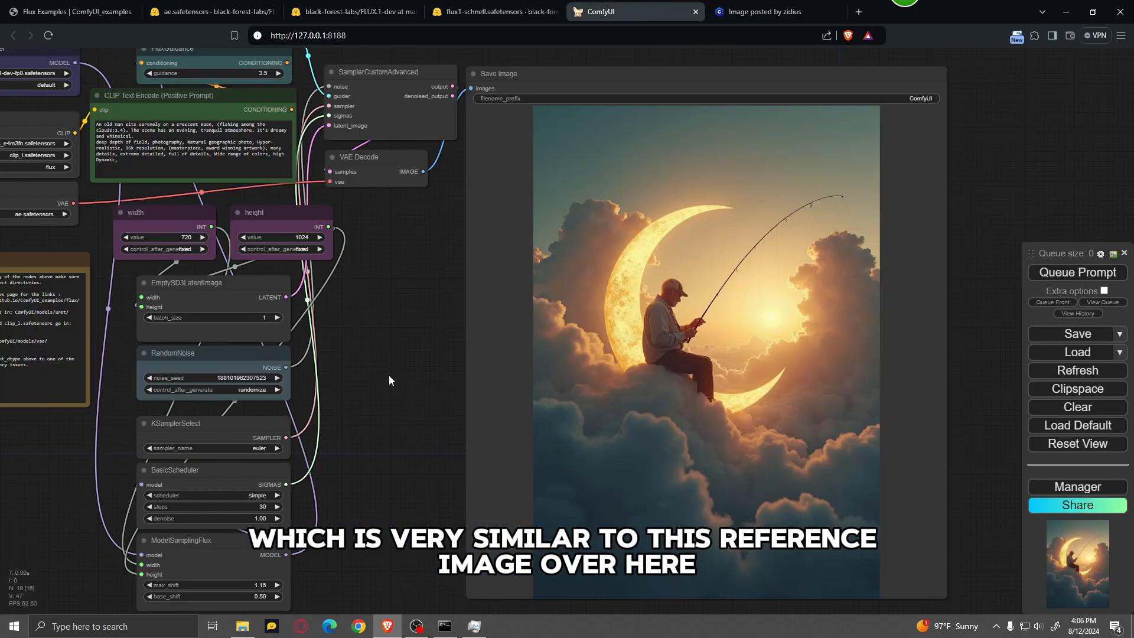
drag(389, 376, 504, 394)
scroll(519, 326, up, 2)
drag(518, 325, 589, 424)
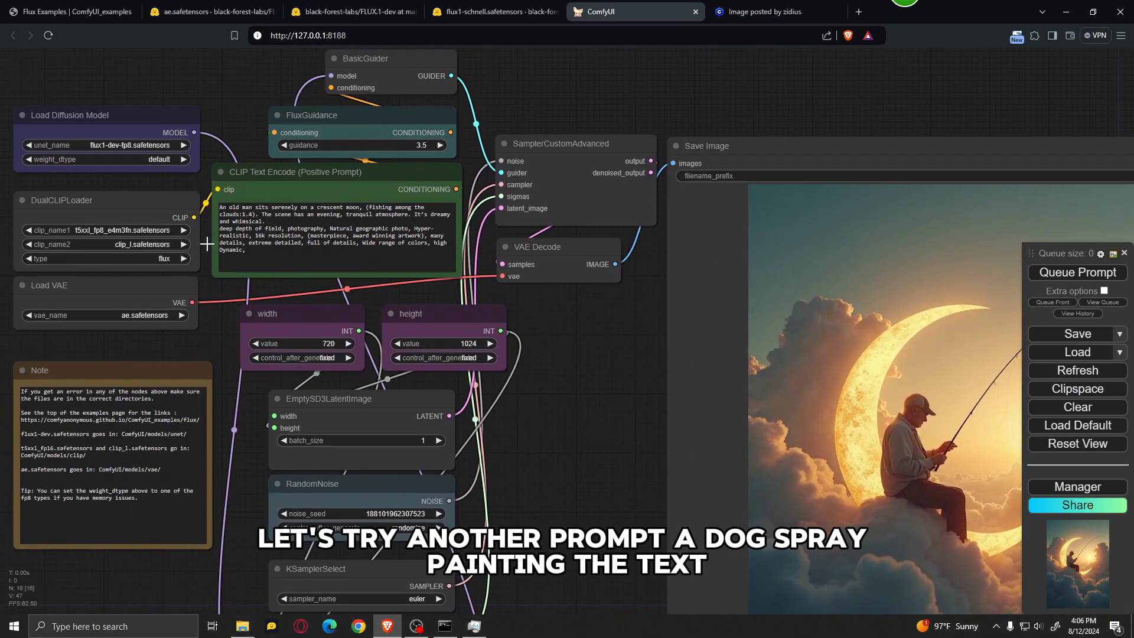
Step: Replace the positive prompt with 'a dog spray painting the text "hello world" on a brick wall', queue it, and view the generated image
click(422, 207)
key(ctrl+a)
key(ctrl+v)
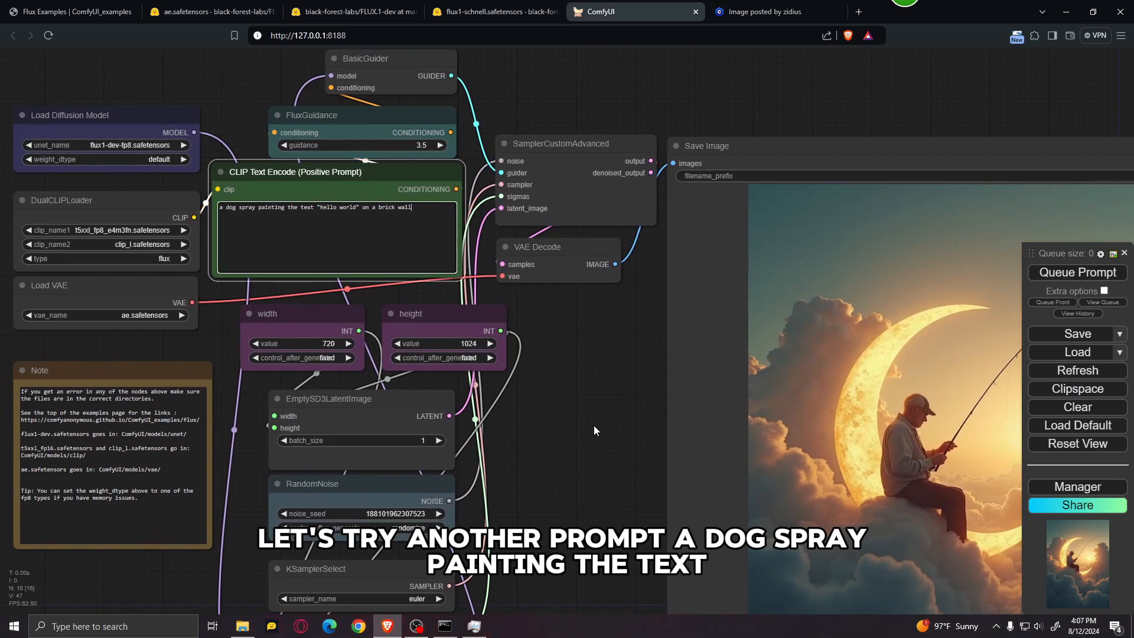
click(611, 413)
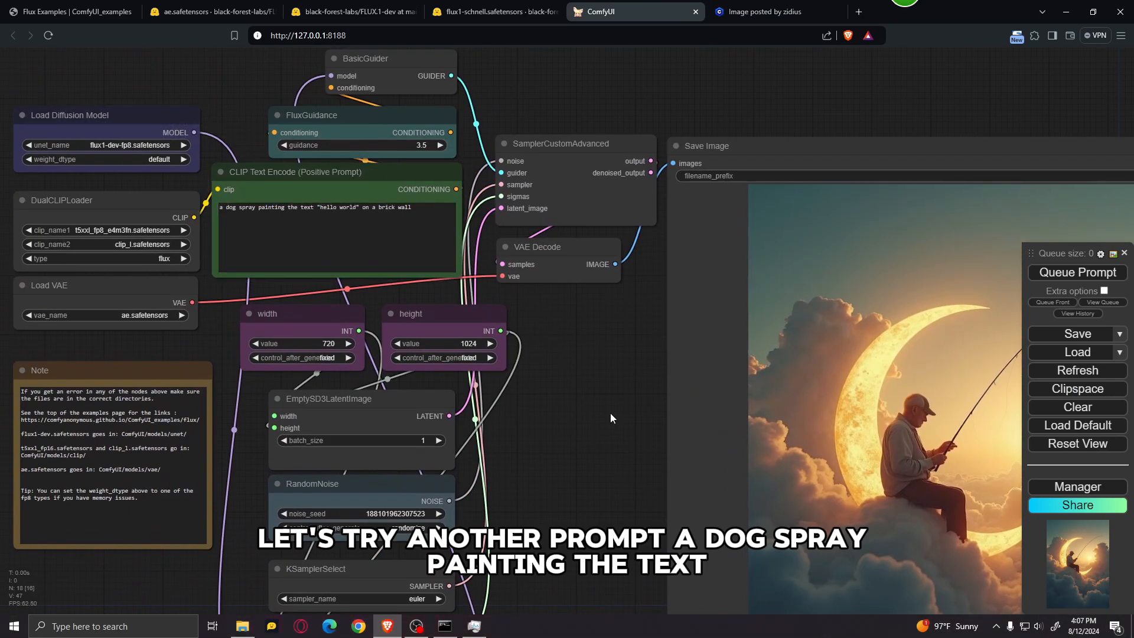
click(1079, 284)
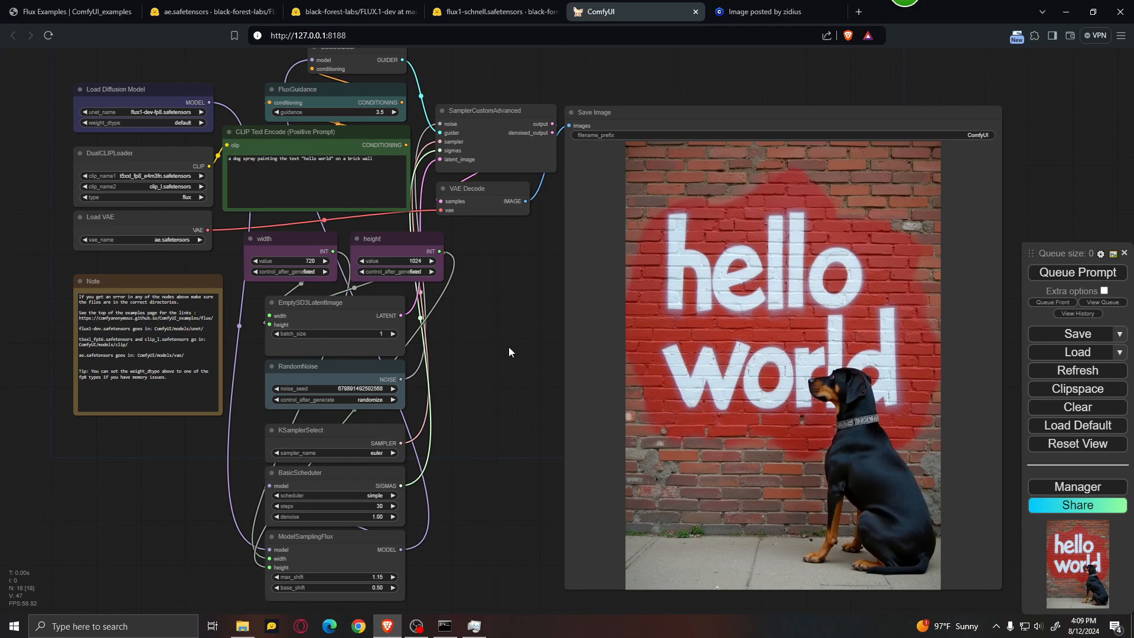
drag(514, 343, 416, 314)
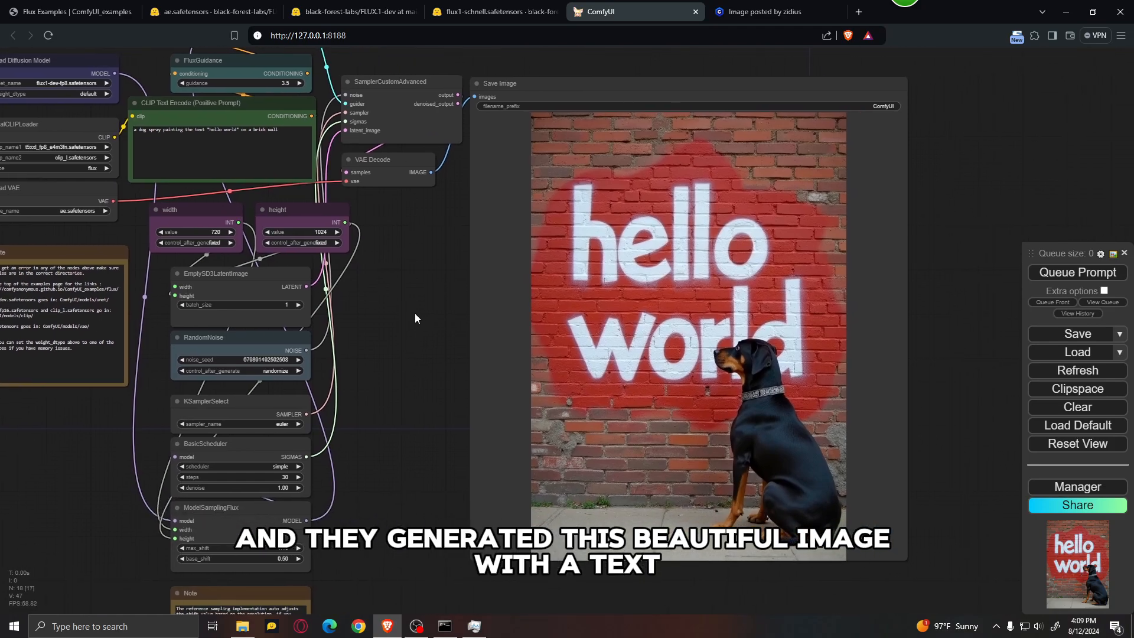
scroll(886, 356, up, 2)
drag(963, 349, 934, 351)
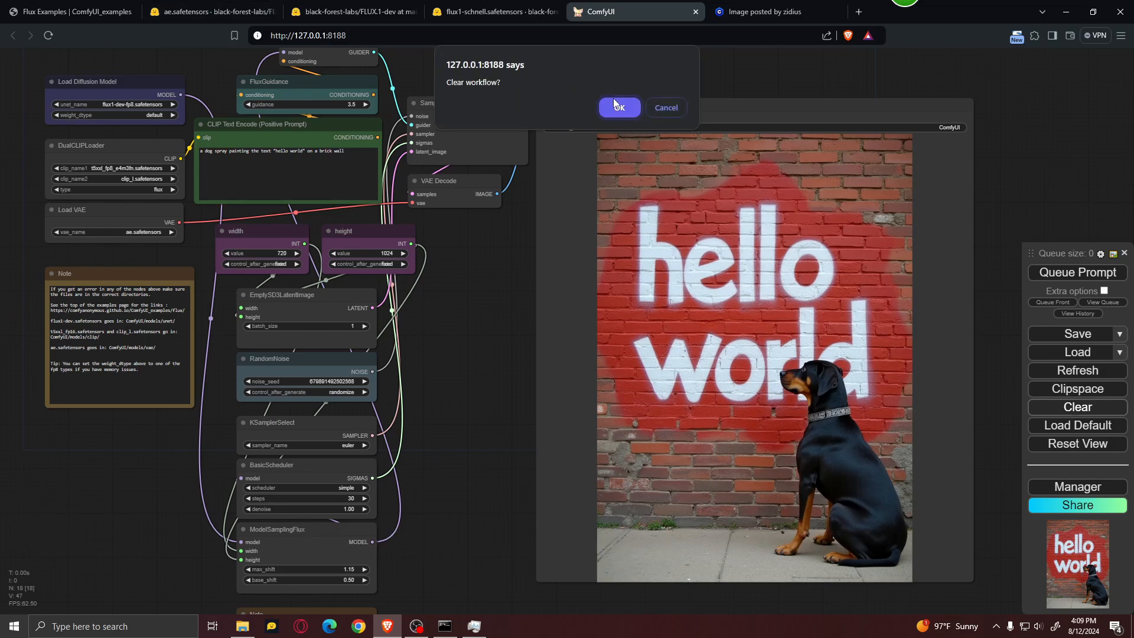
Step: Clear the current workflow and load the Schnell workflow into ComfyUI from the galaxy bottle image on the Flux Examples page
click(615, 98)
click(70, 11)
scroll(629, 304, down, 8)
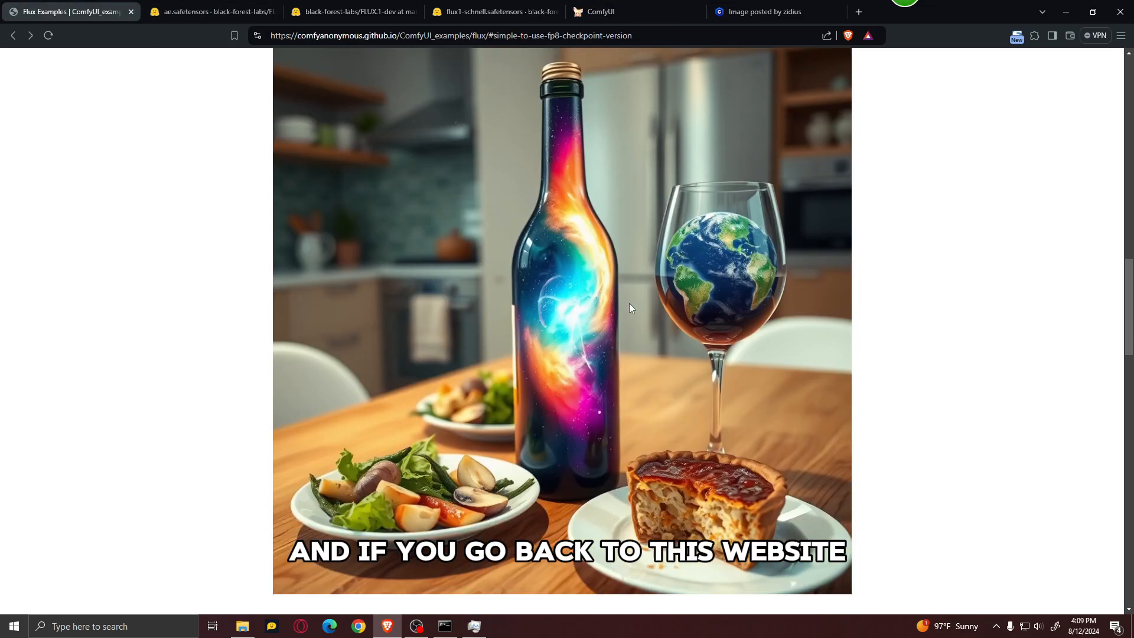
scroll(535, 278, down, 1)
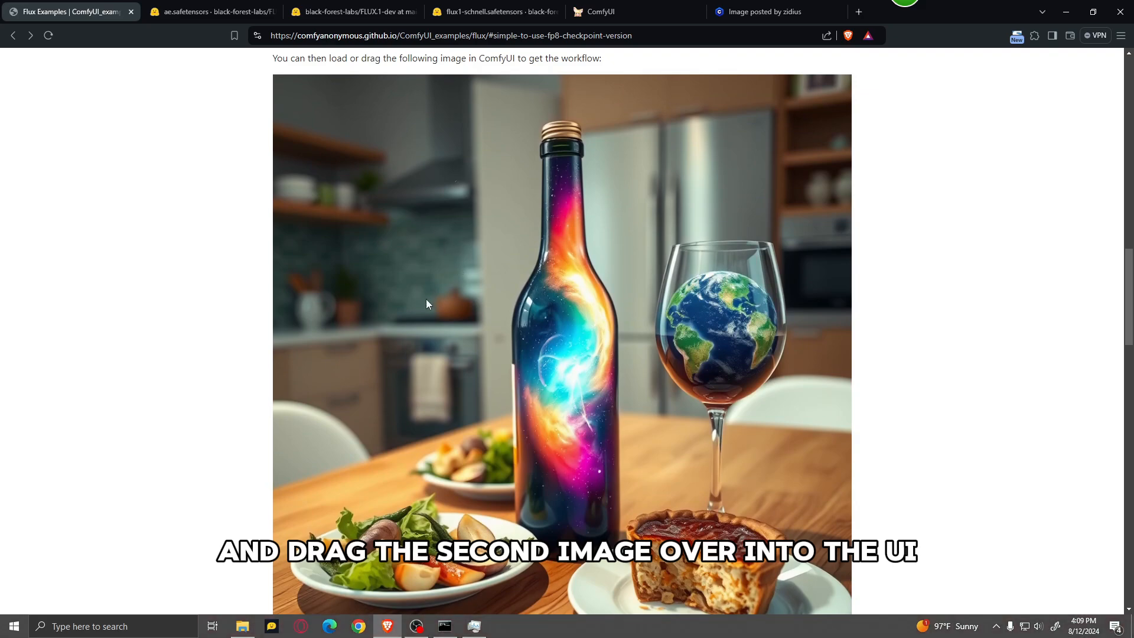
mouse_move(426, 303)
mouse_down()
mouse_move(567, 204)
mouse_move(615, 9)
mouse_move(417, 301)
mouse_up()
drag(534, 329, 846, 368)
Step: Set the diffusion model to flux1-schnell-fp8.safetensors and clip_name1 of the DualCLIPLoader to t5xxl_fp8_e4m3fn.safetensors
scroll(464, 154, up, 5)
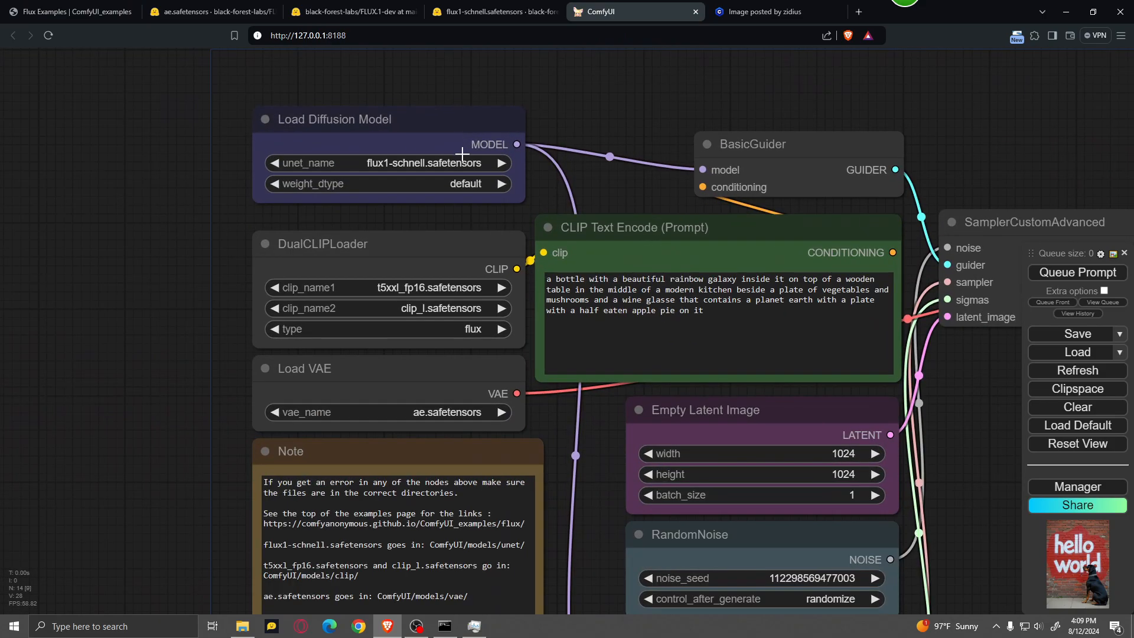
scroll(462, 154, up, 1)
click(407, 165)
click(395, 183)
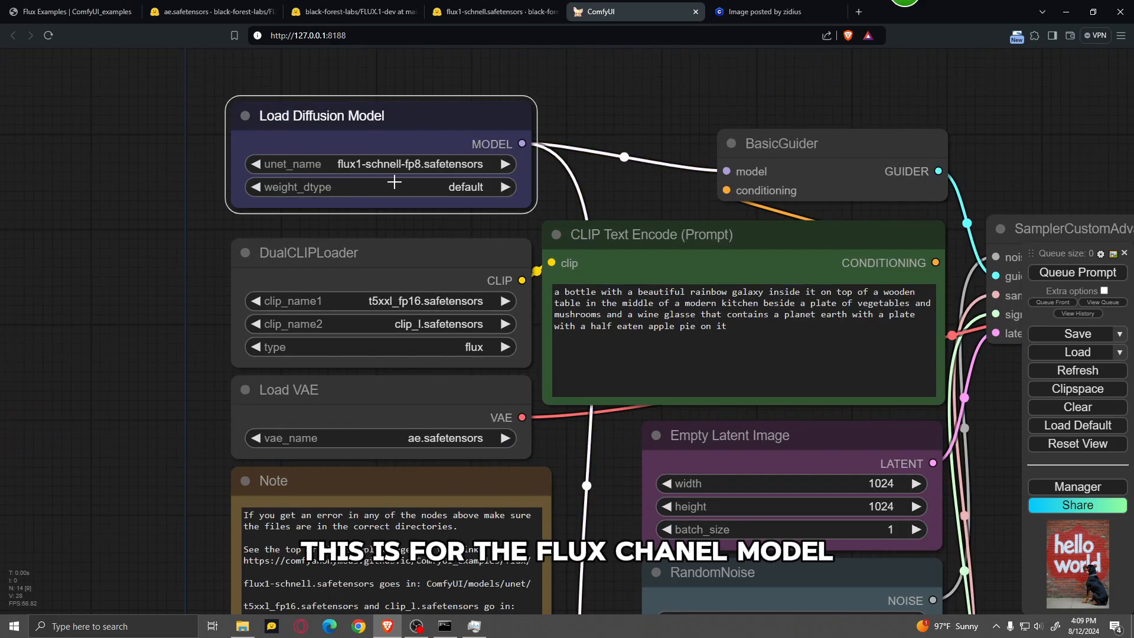
click(427, 300)
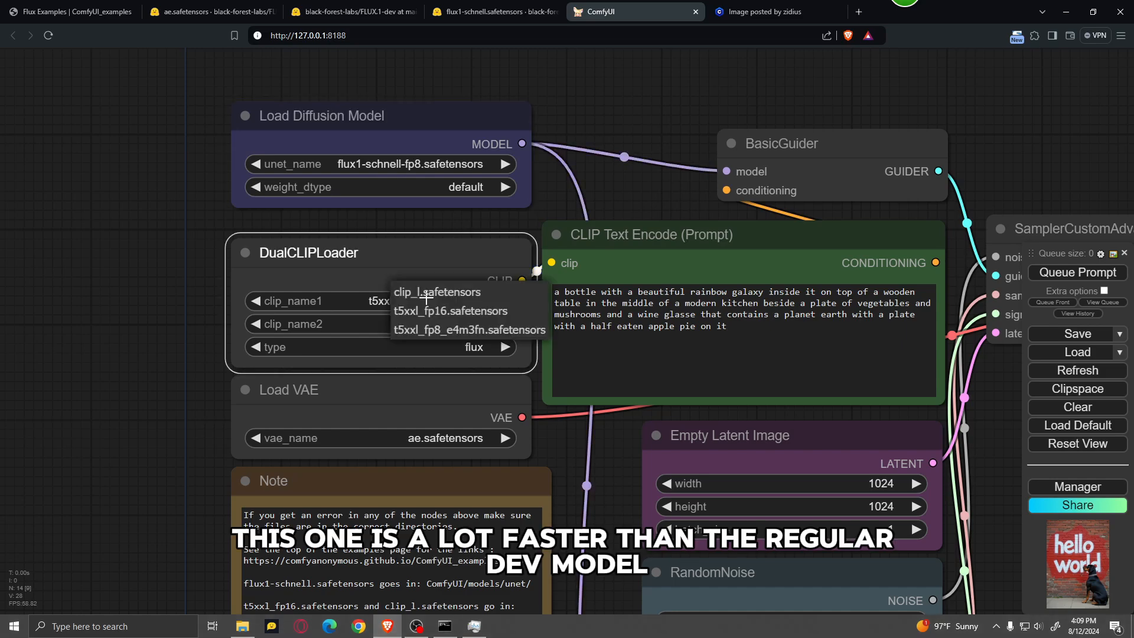
click(440, 330)
scroll(202, 332, down, 2)
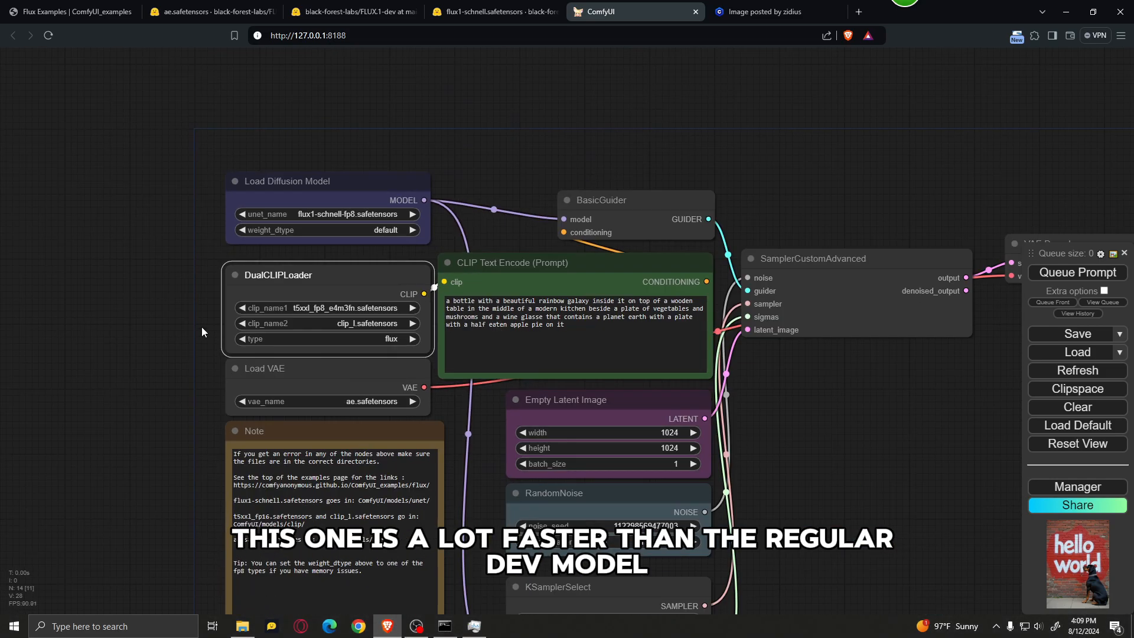
Step: Replace the Schnell workflow's prompt with 'a dog spray painting a wall with the text "hello world"' and queue it for generation
drag(933, 518, 657, 299)
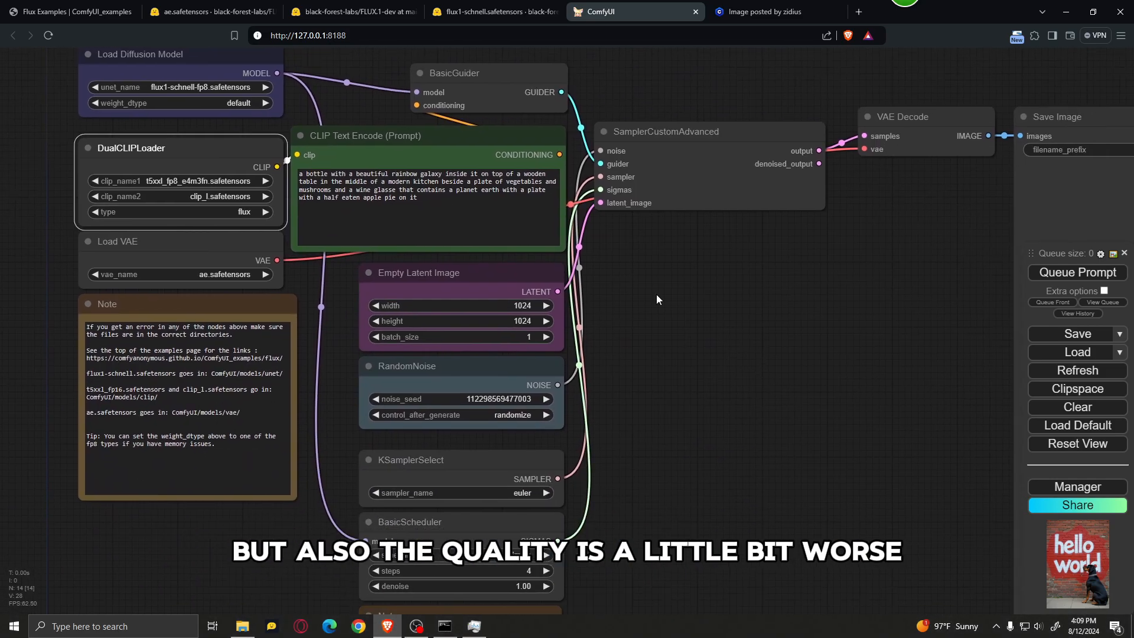
click(444, 202)
key(ctrl+a)
key(BackSpace)
text(a dog spray painting a wall with the text "hello world)
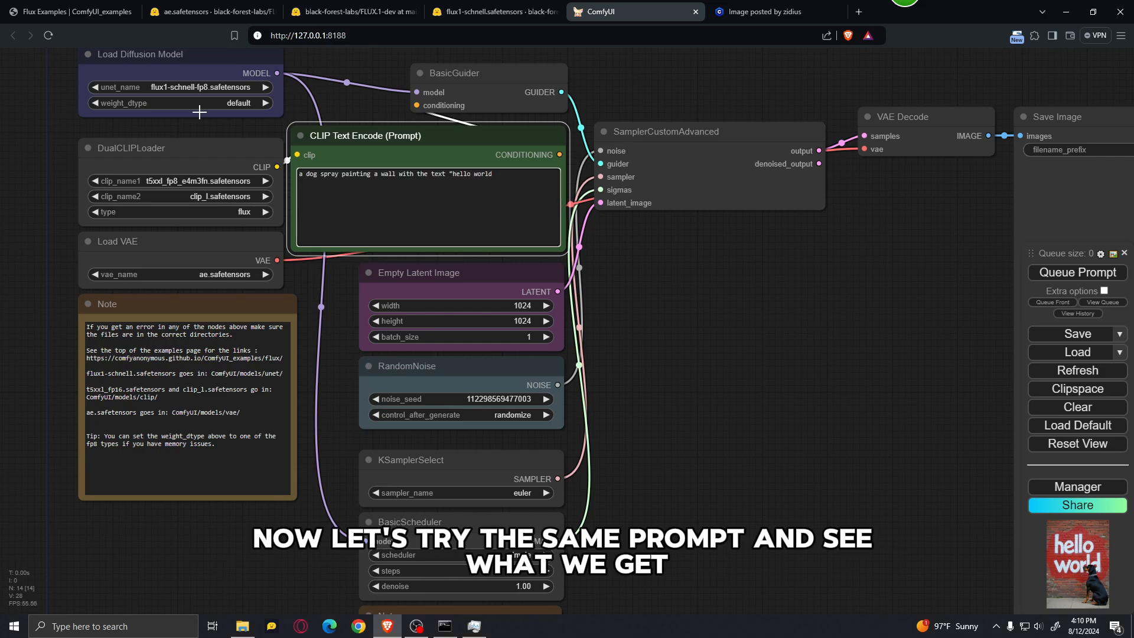
scroll(647, 318, down, 5)
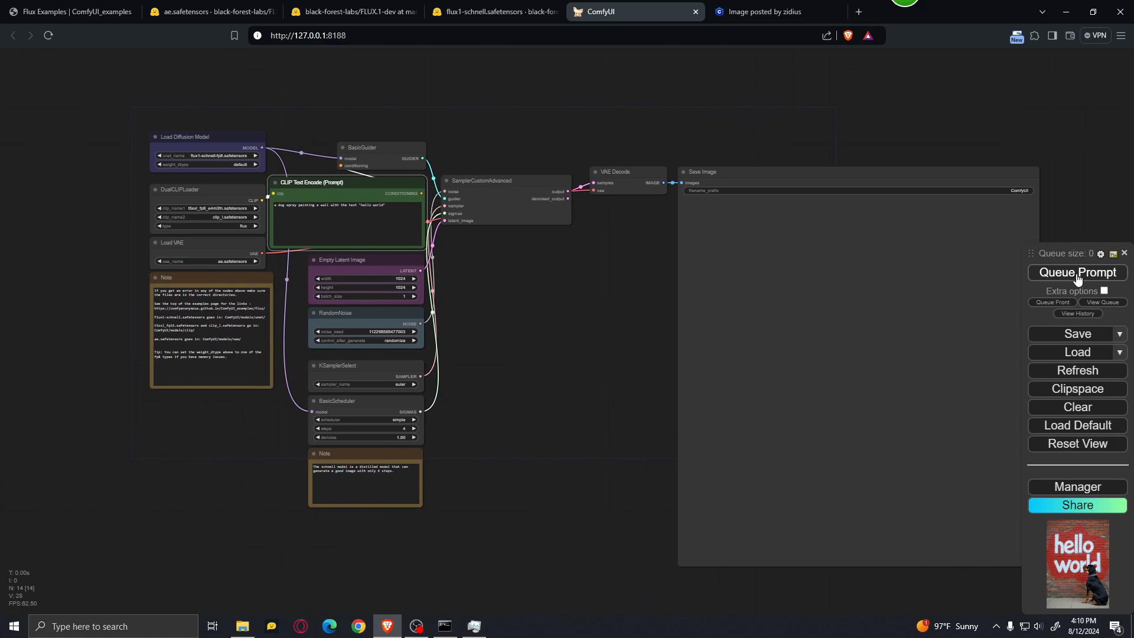
click(1077, 275)
Step: Examine the BasicScheduler's steps setting, the note below it, and the rest of the Schnell workflow while the generation runs
drag(518, 395, 561, 375)
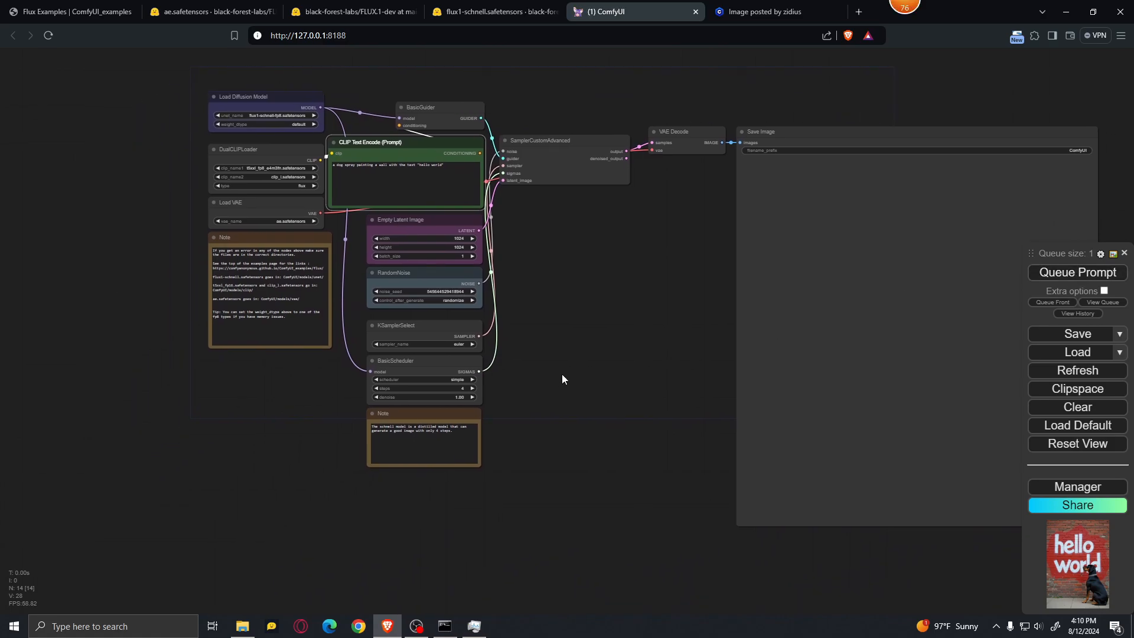
scroll(480, 427, up, 9)
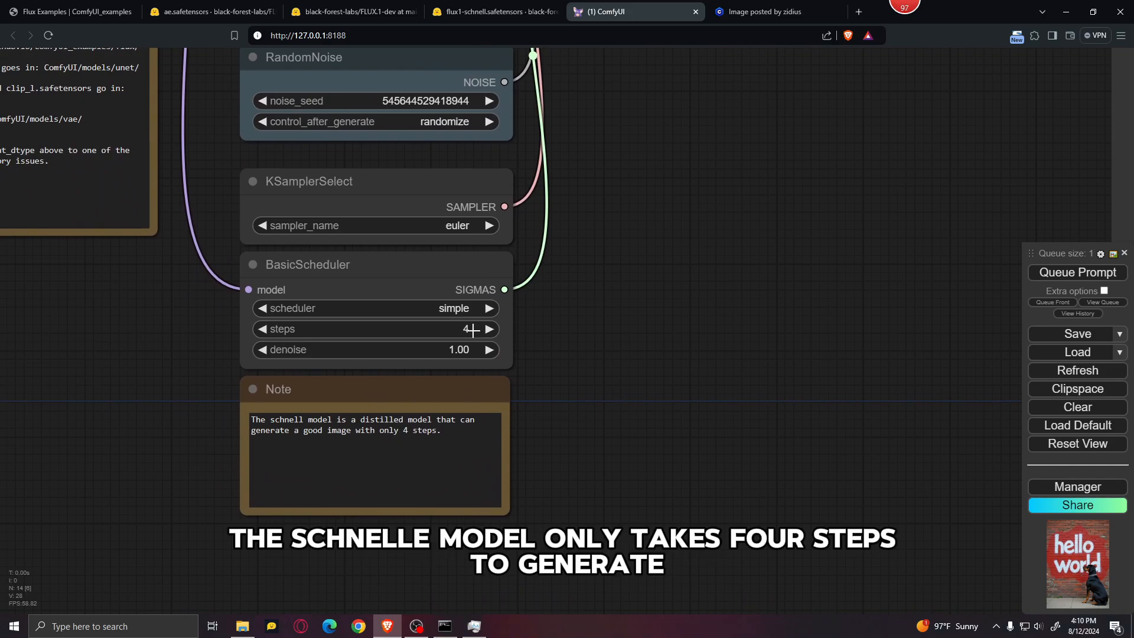
drag(658, 287, 696, 578)
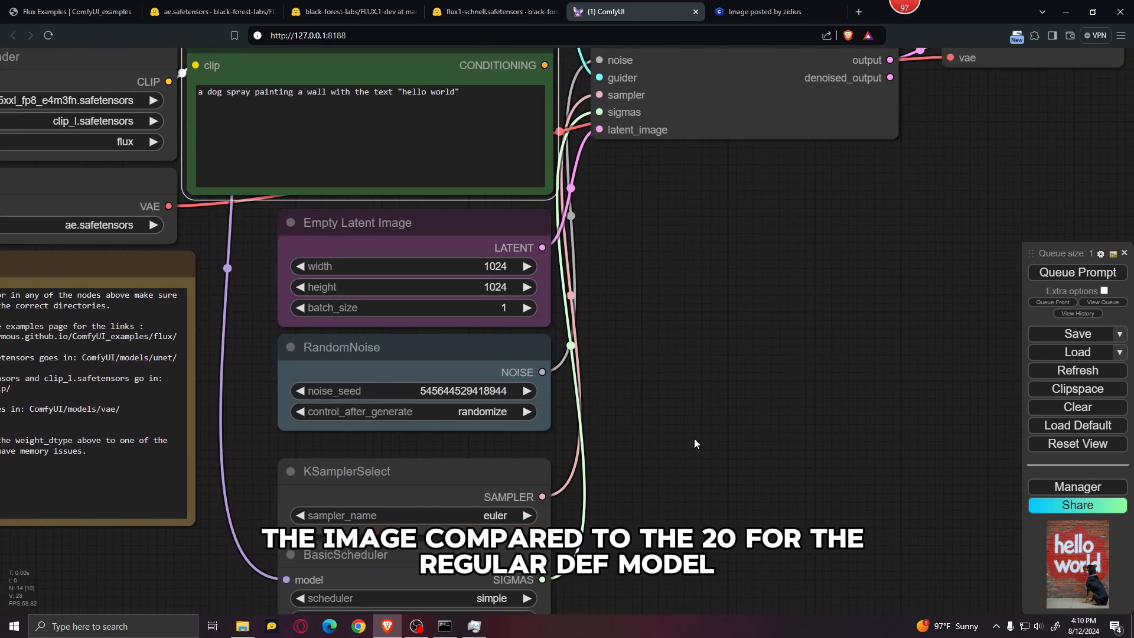
scroll(639, 309, down, 4)
drag(698, 301, 526, 324)
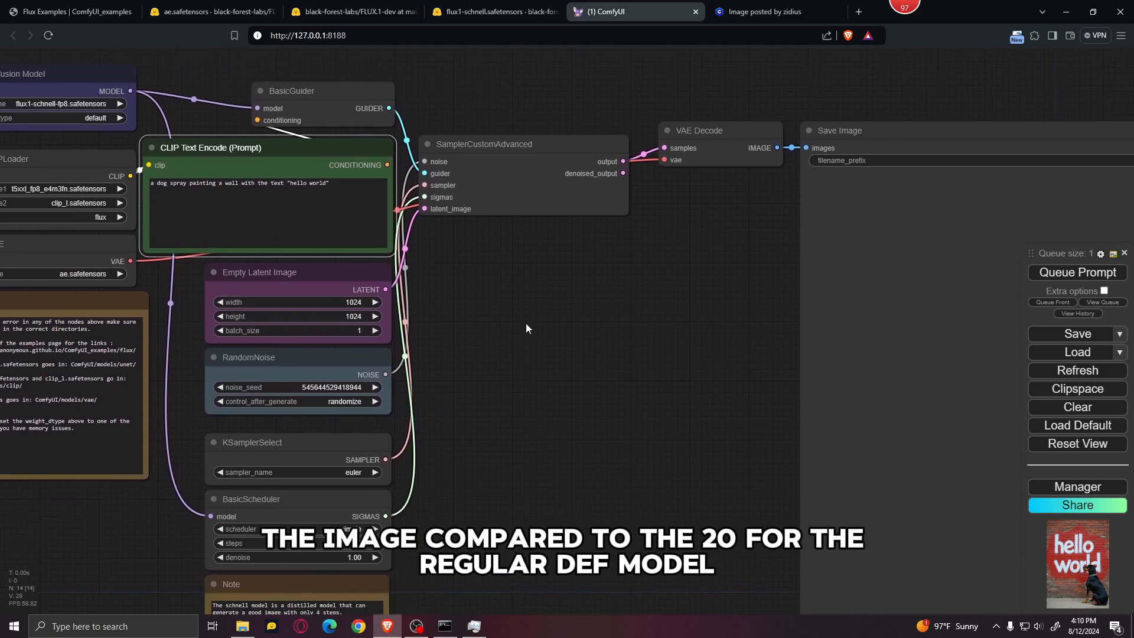
scroll(527, 324, down, 3)
drag(606, 367, 601, 318)
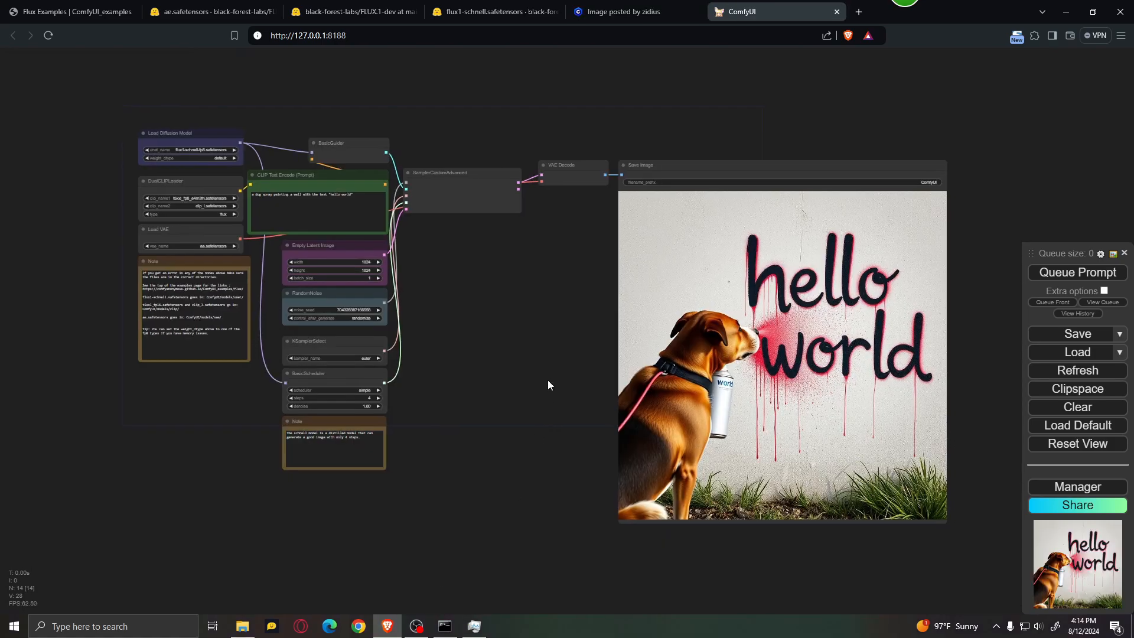
Step: Inspect the details and overall quality of the dog image generated with the Schnell model
drag(548, 380, 525, 384)
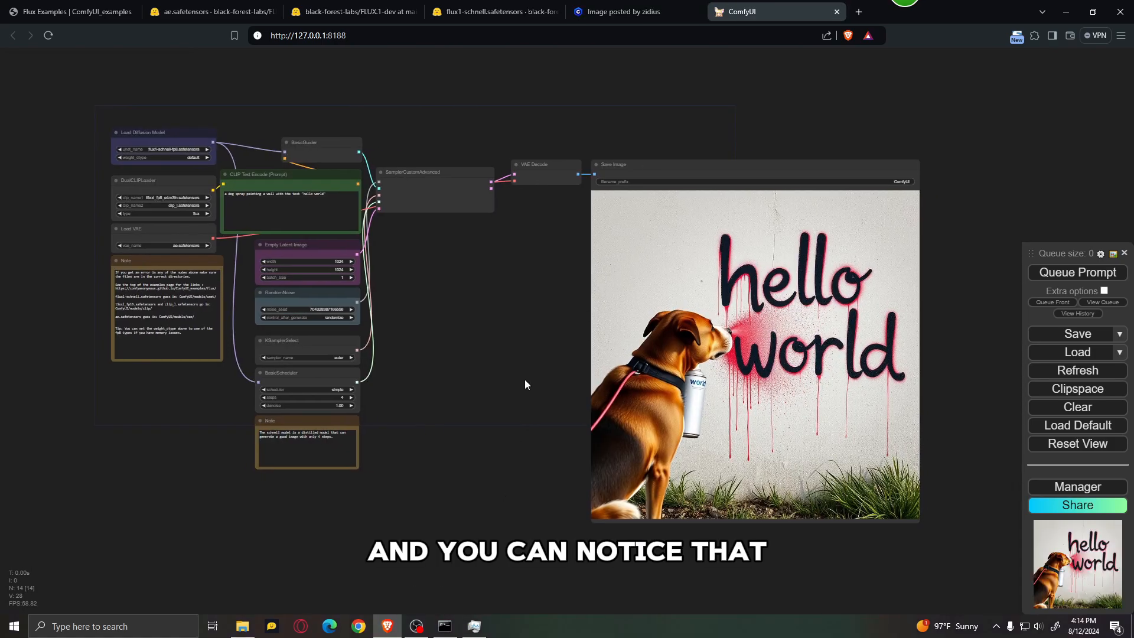
scroll(968, 369, up, 5)
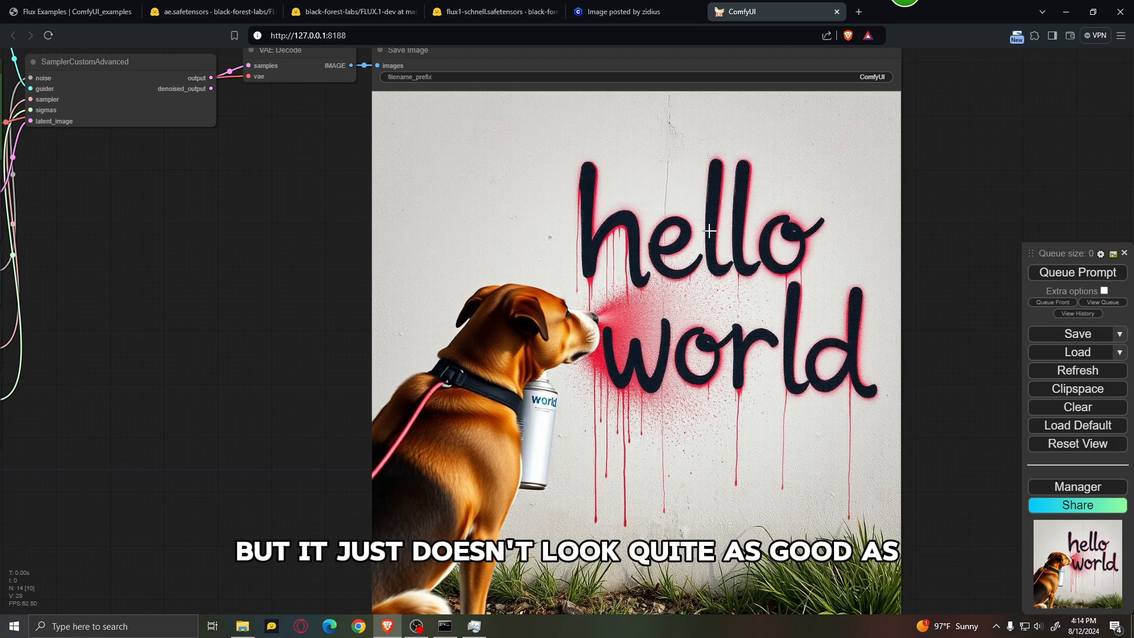
scroll(854, 358, down, 4)
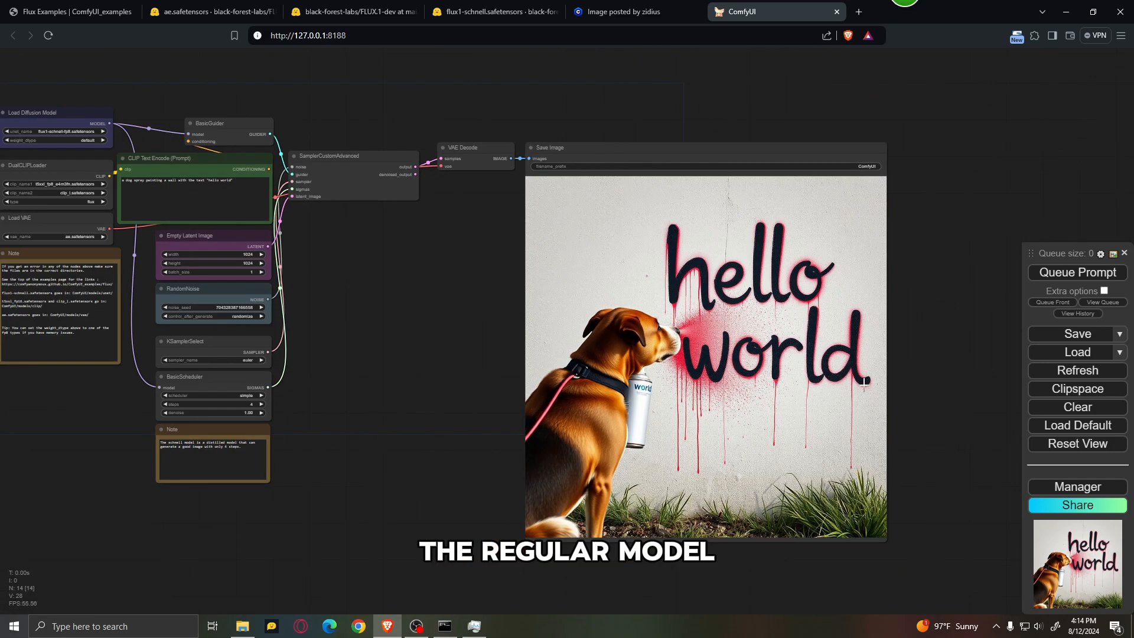
drag(521, 391, 598, 385)
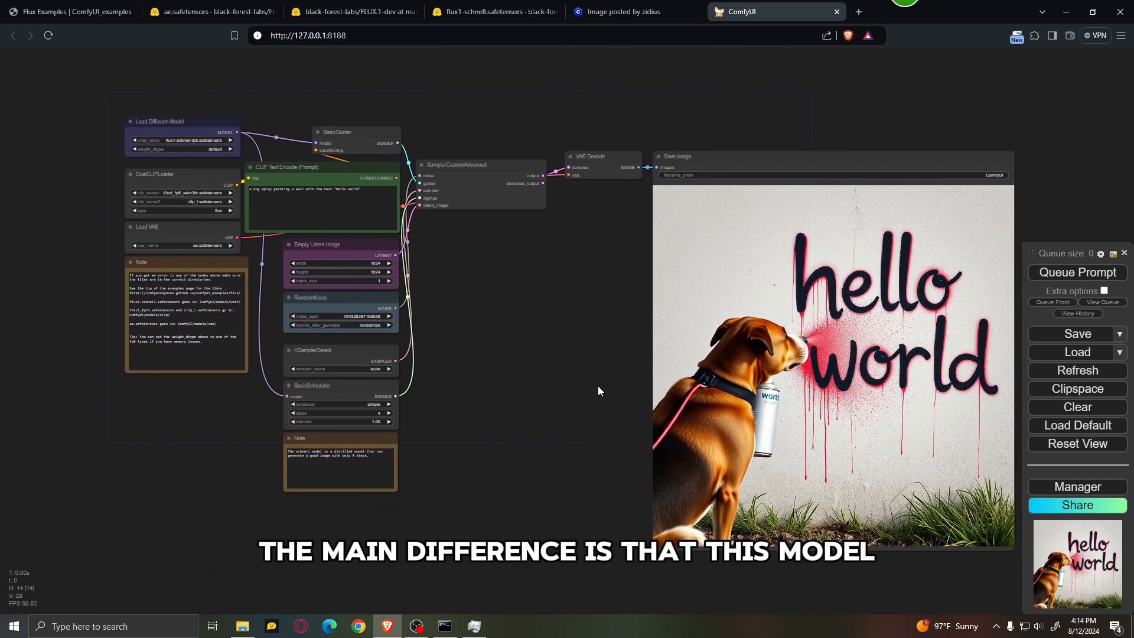